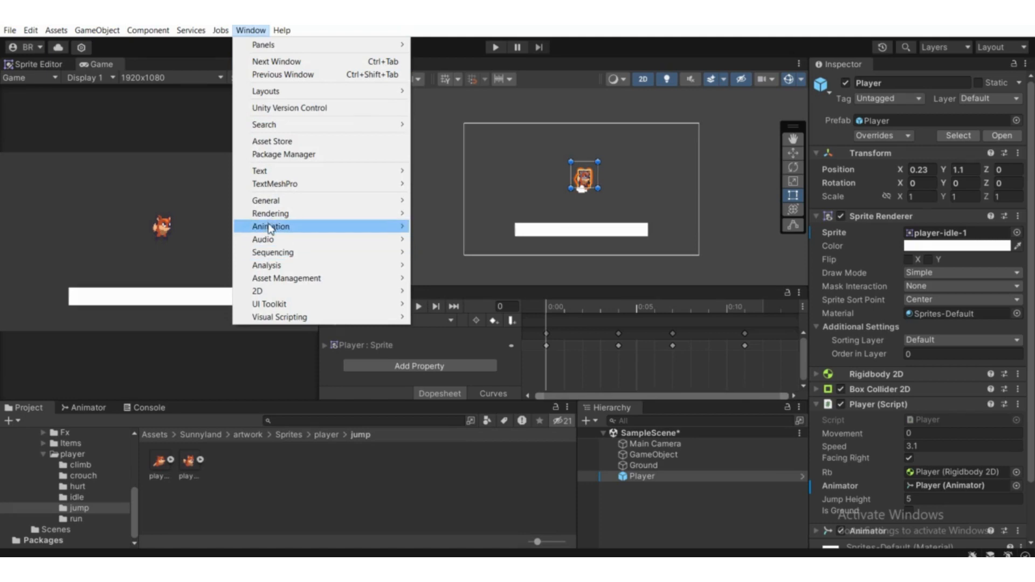
Start creating a new animation clip for the Player object.
mouse_move(383, 228)
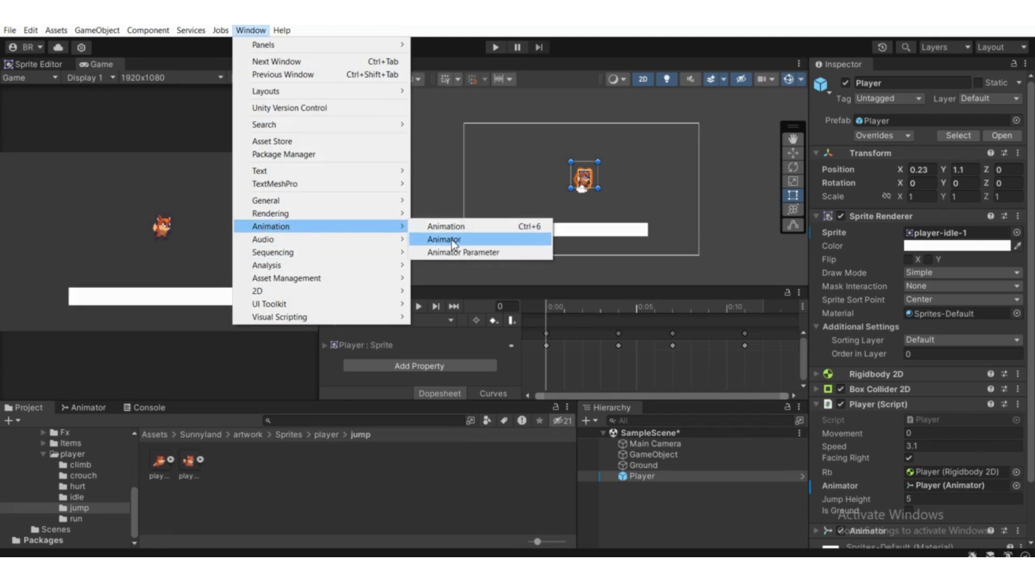
click(445, 345)
click(444, 344)
click(374, 320)
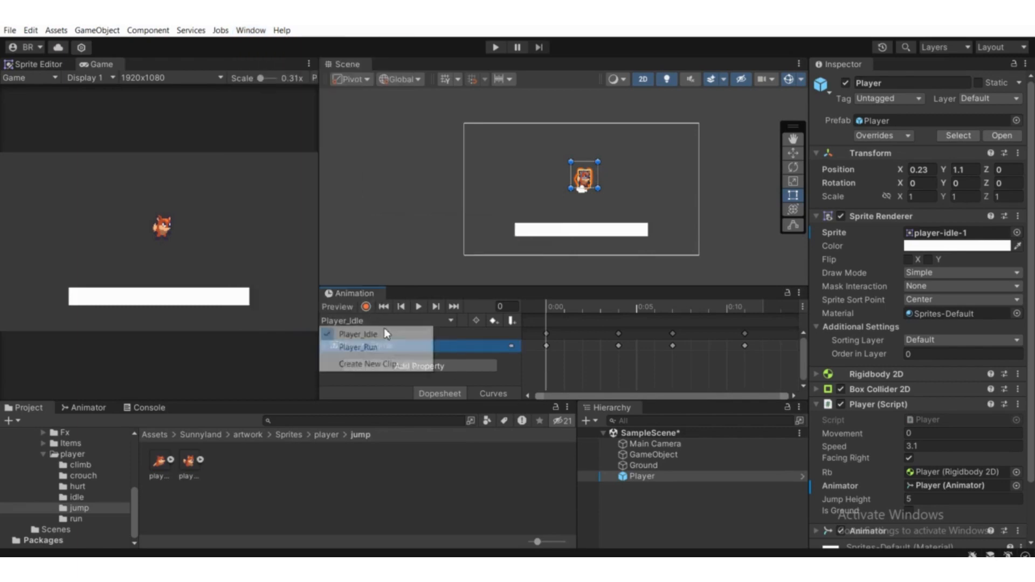
click(664, 477)
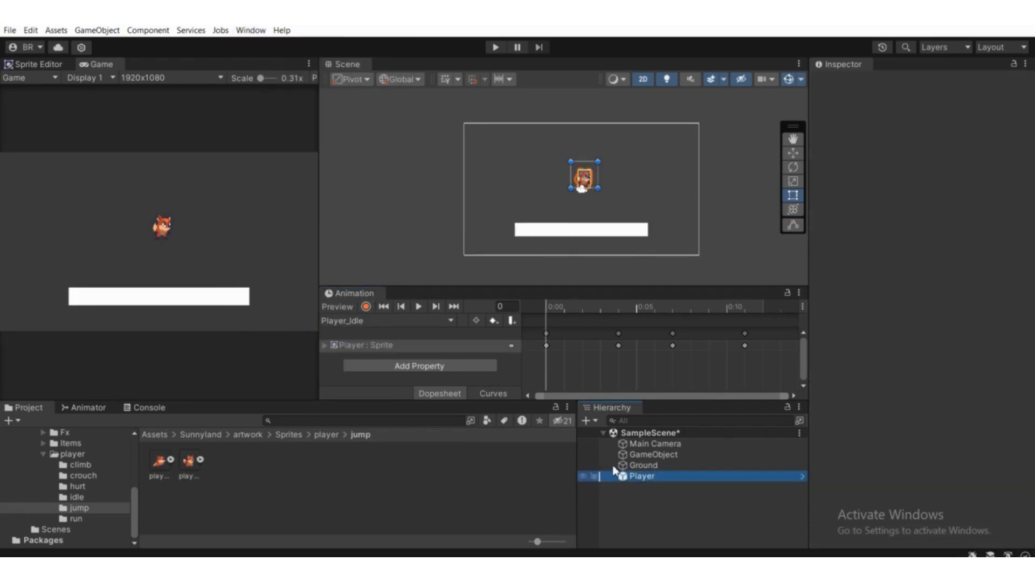
click(375, 320)
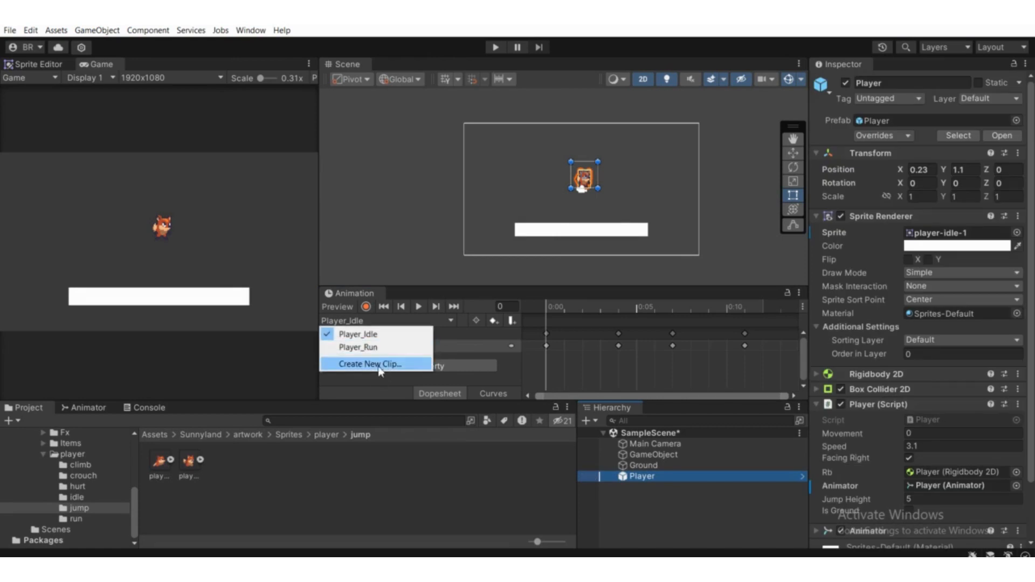
click(377, 364)
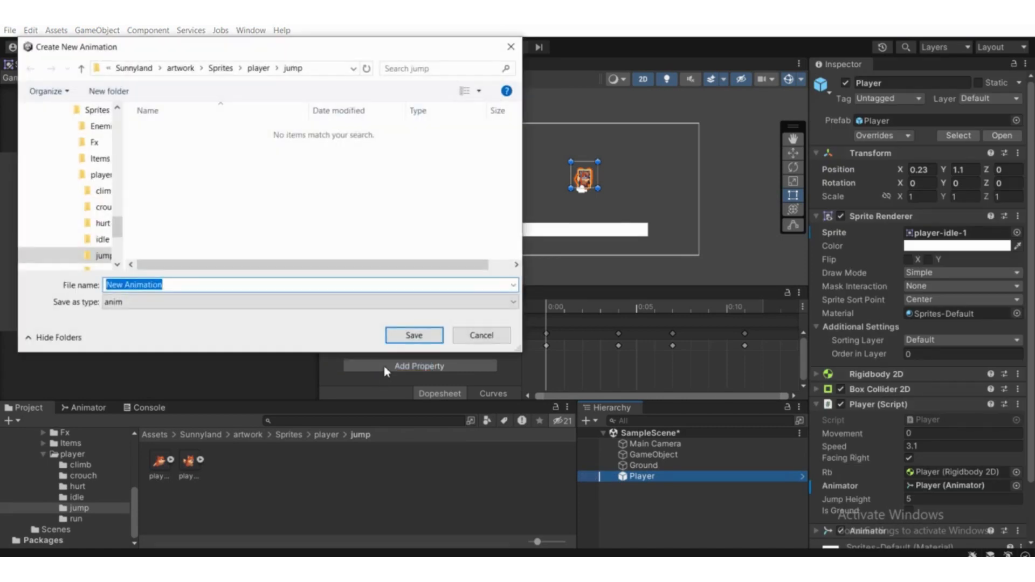
Save the new clip as Player_Jump in the project's Assets/Animation folder.
click(109, 69)
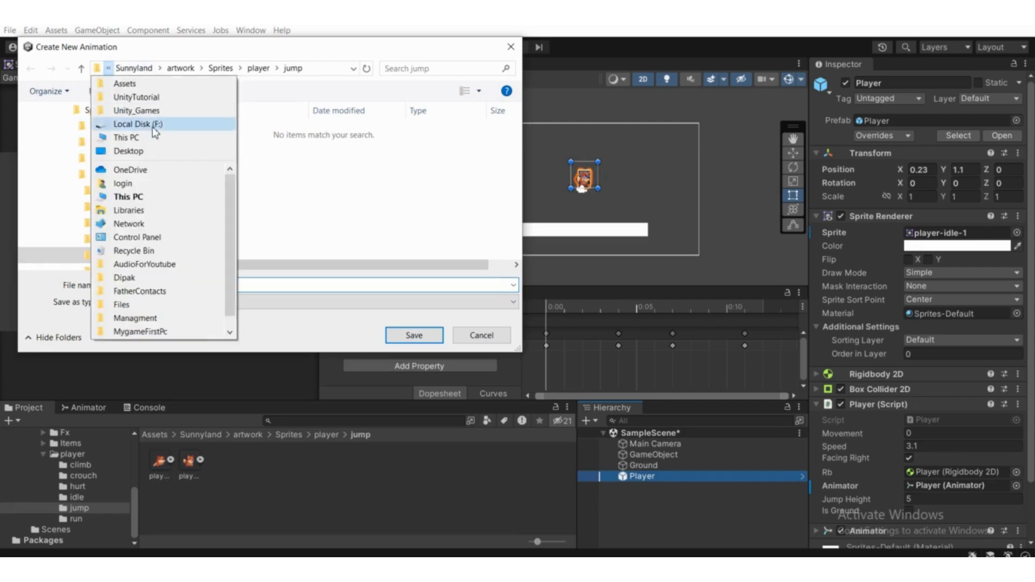
click(130, 84)
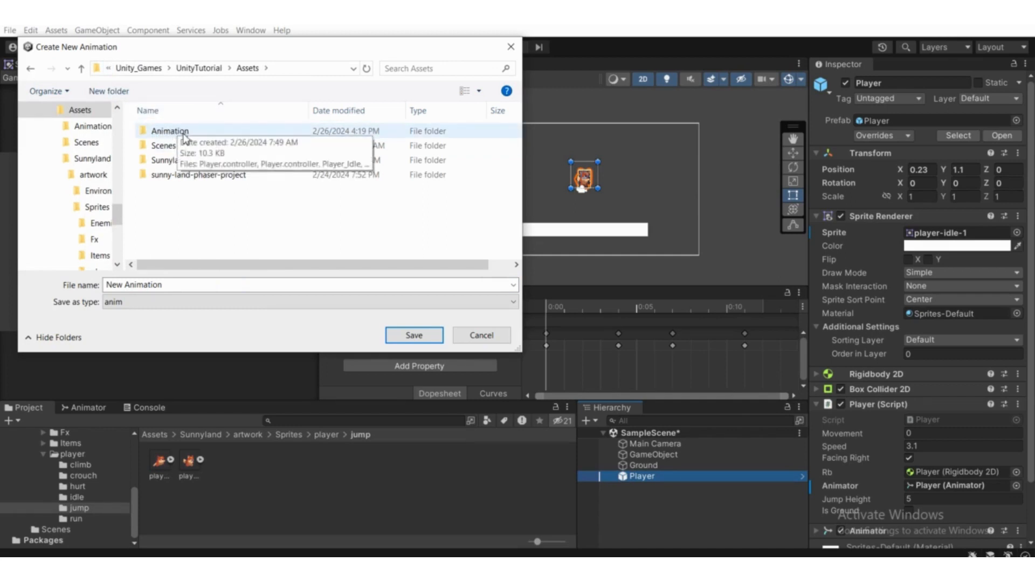
double_click(174, 132)
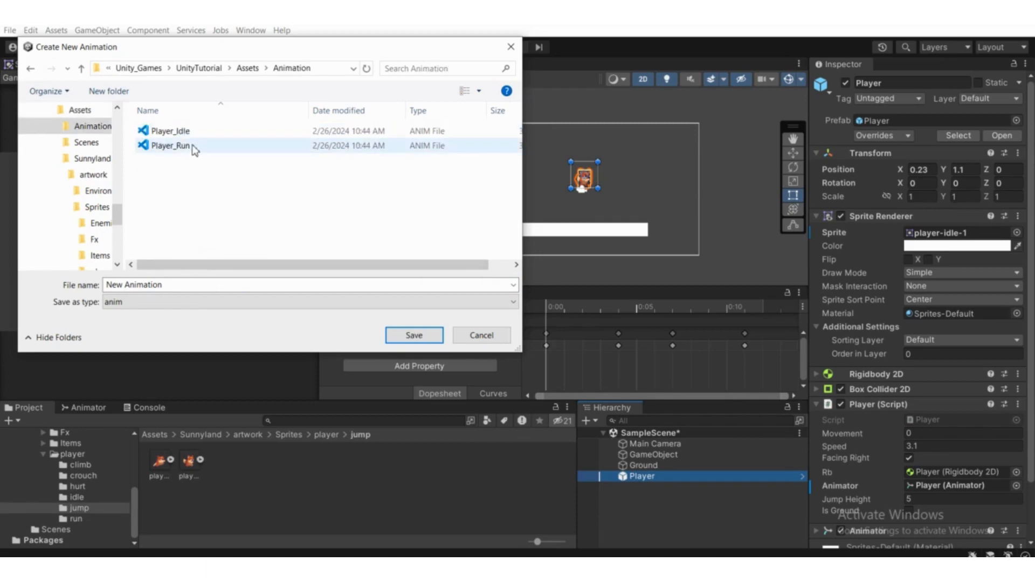
click(170, 146)
click(185, 286)
click(185, 285)
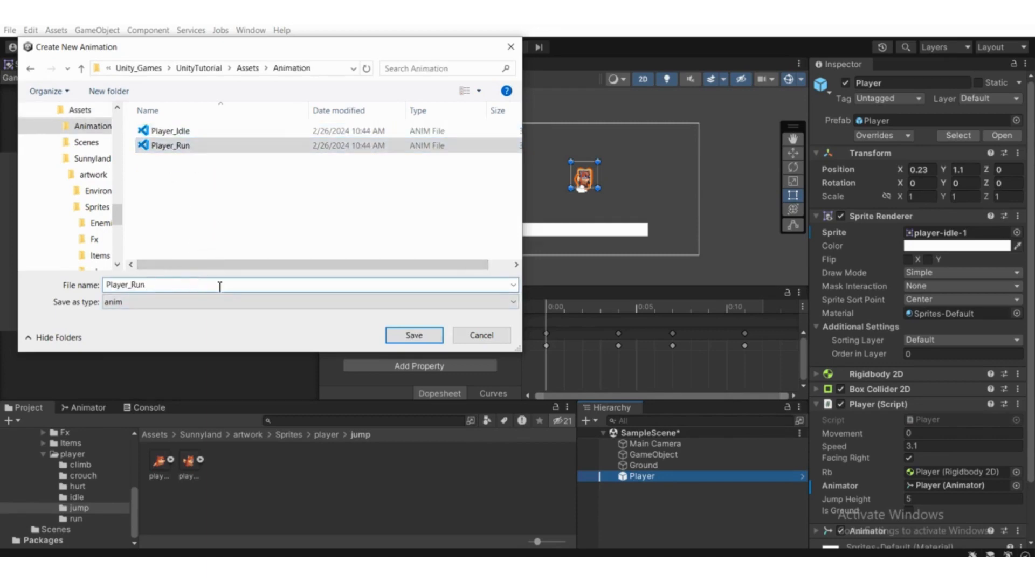
key(BackSpace)
key(BackSpace)
key(BackSpace)
text(Jump)
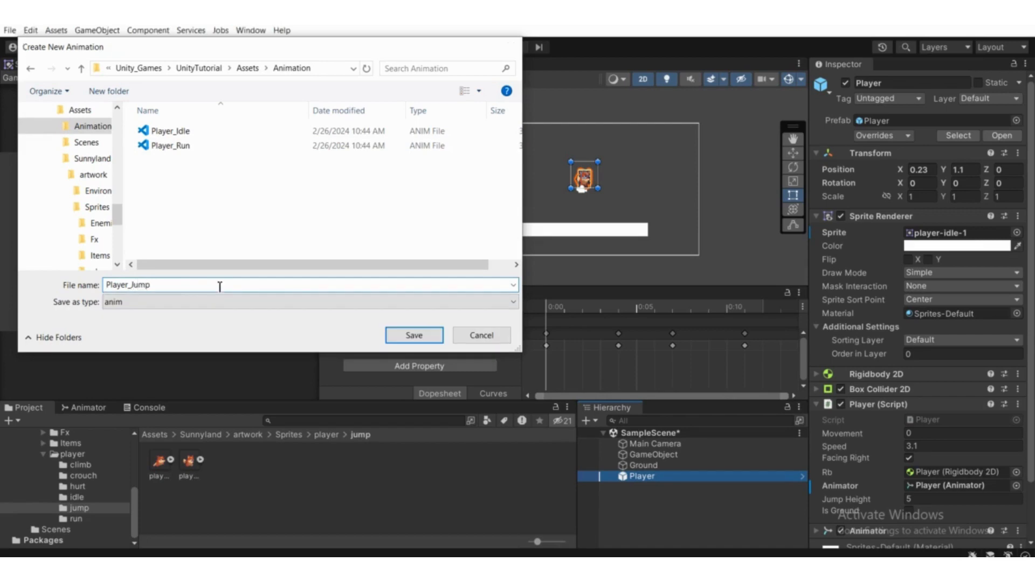
key(Return)
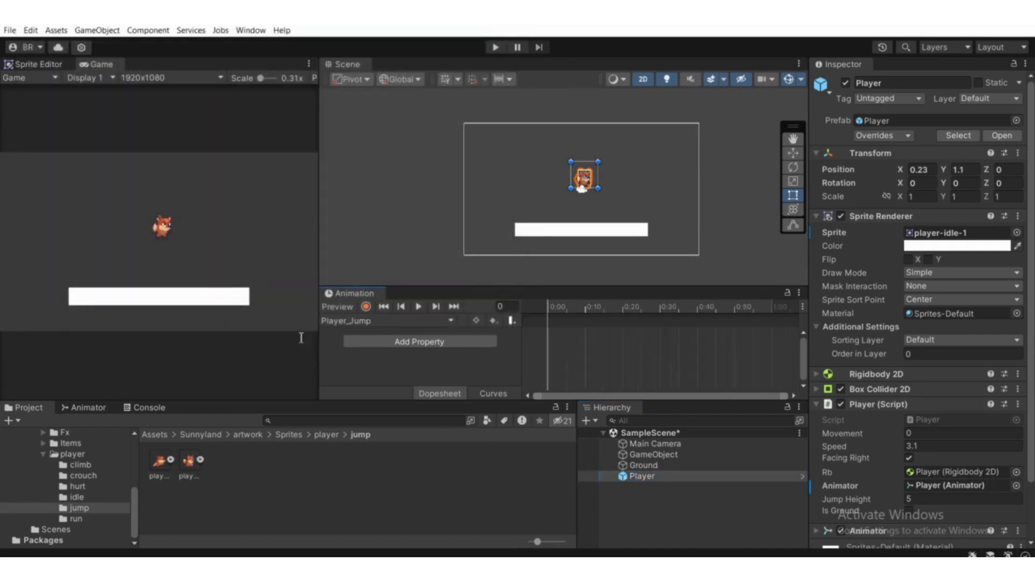
Record the player-jump-1 sprite as a keyframe at frame 0 of the Player_Jump clip, and stop recording.
click(366, 307)
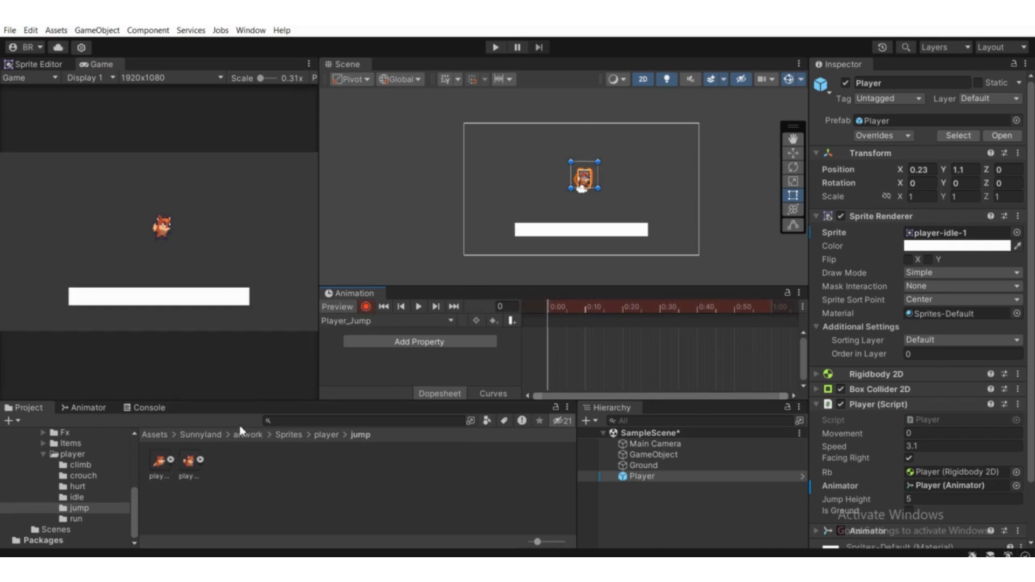
drag(157, 463, 555, 330)
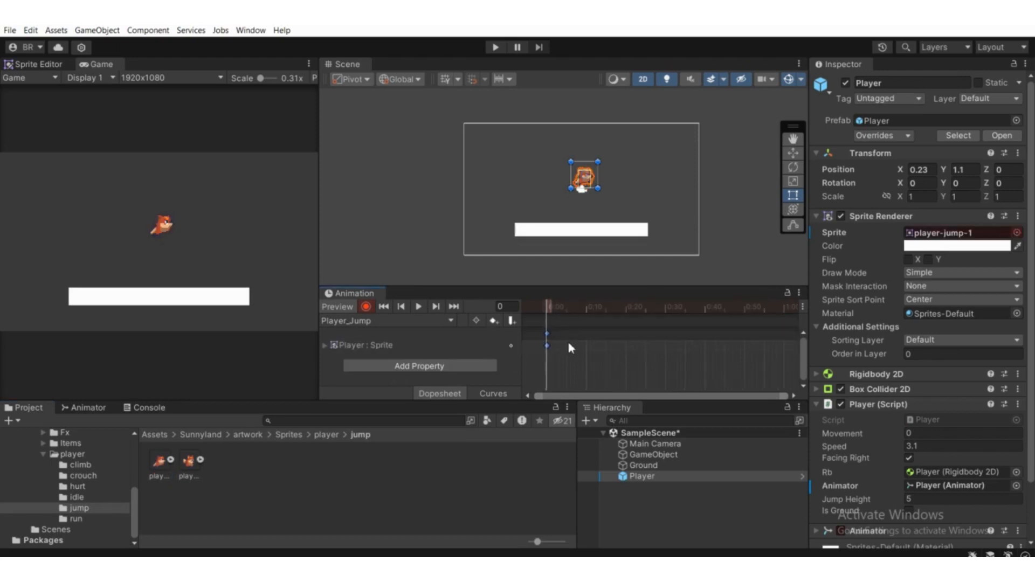
scroll(164, 270, up, 5)
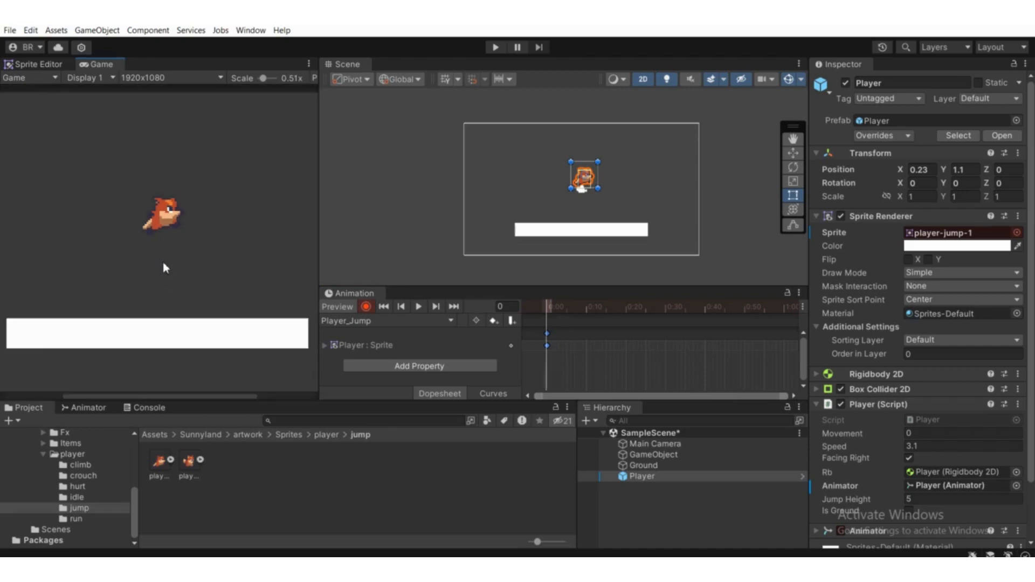
scroll(164, 263, down, 5)
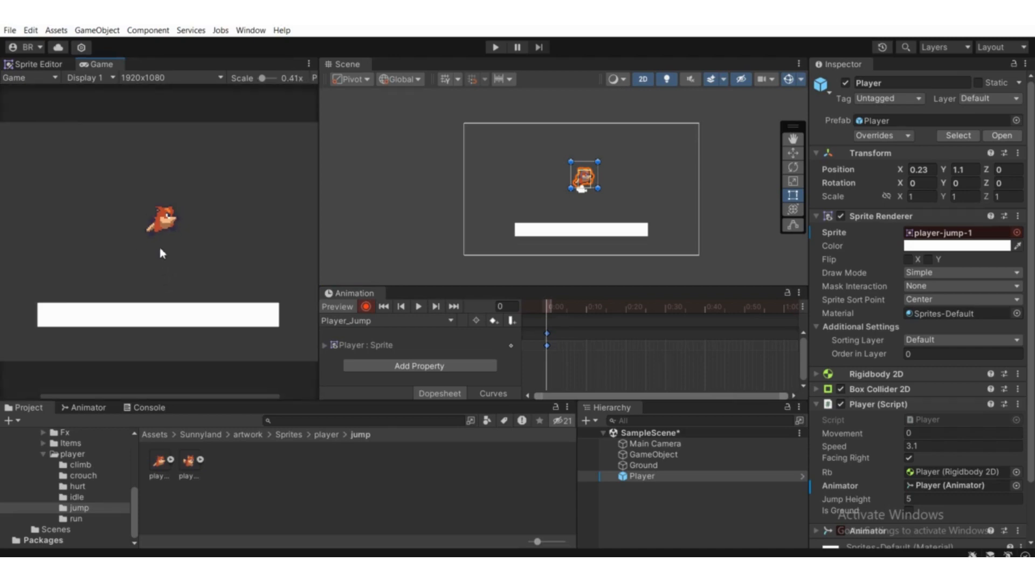
click(364, 307)
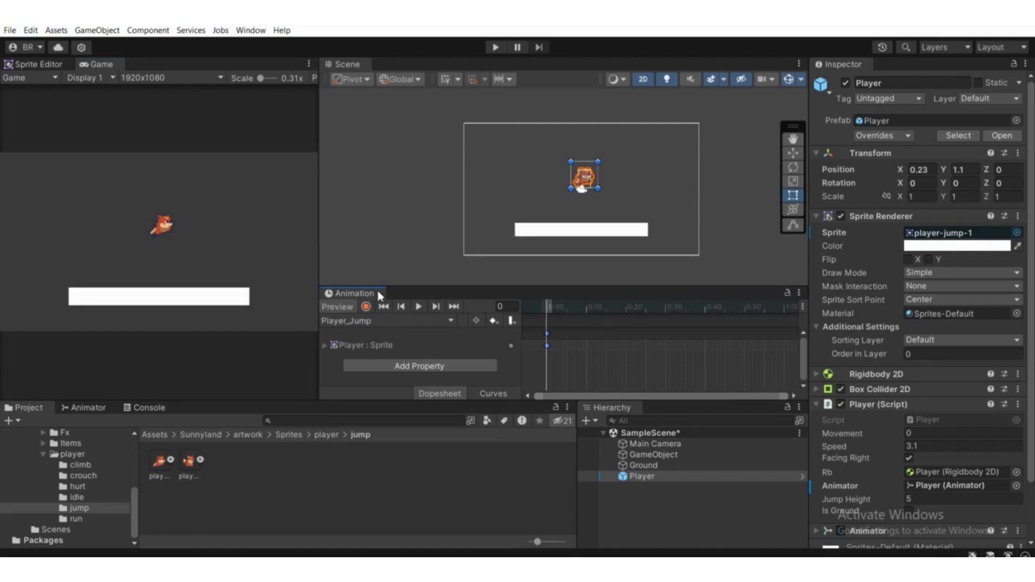
Dock the Animation window beside the Console and bring up the Player's Animator graph.
drag(354, 293, 213, 410)
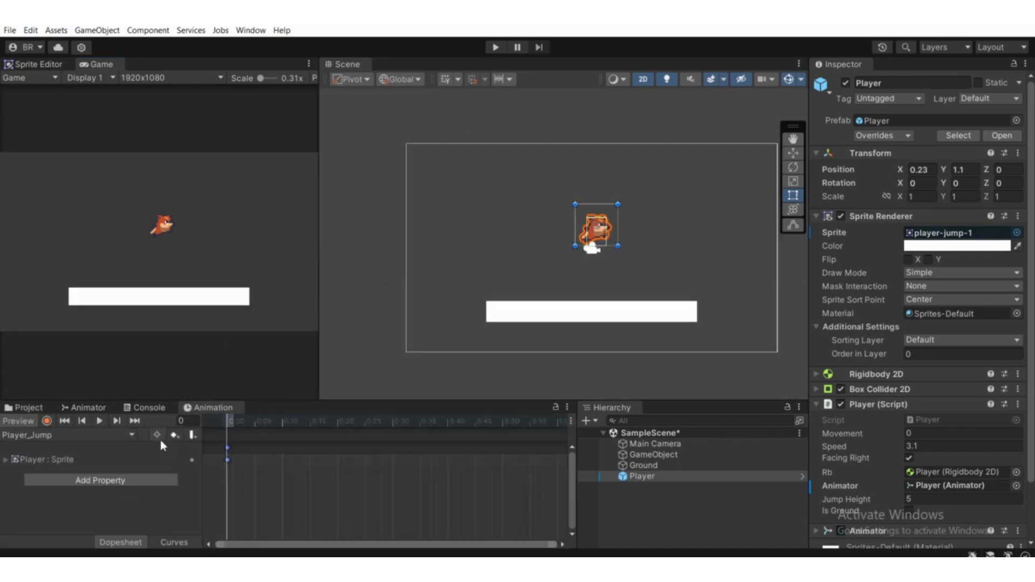
click(97, 407)
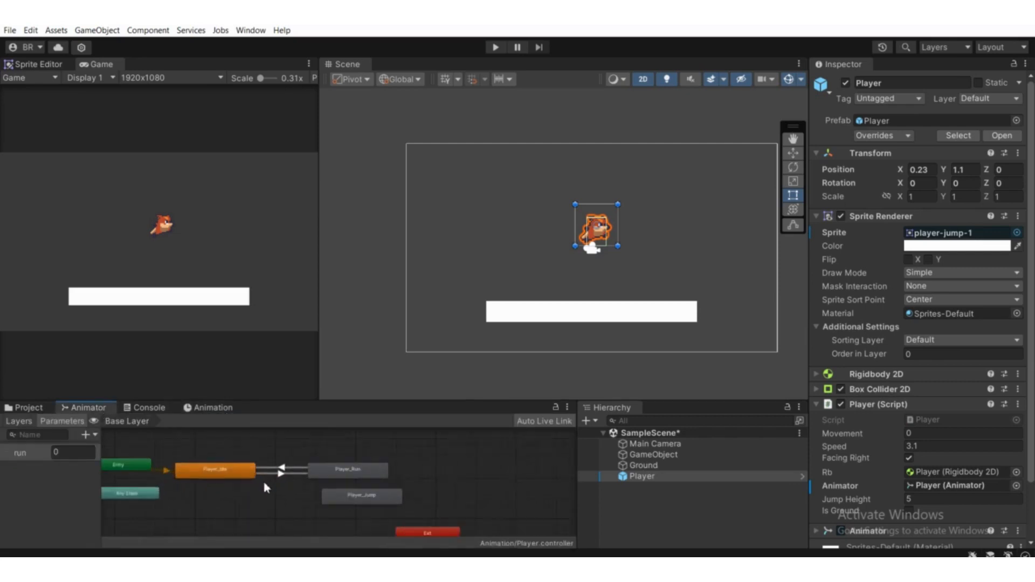
middle_drag(264, 483, 339, 470)
scroll(372, 472, down, 3)
scroll(365, 474, up, 3)
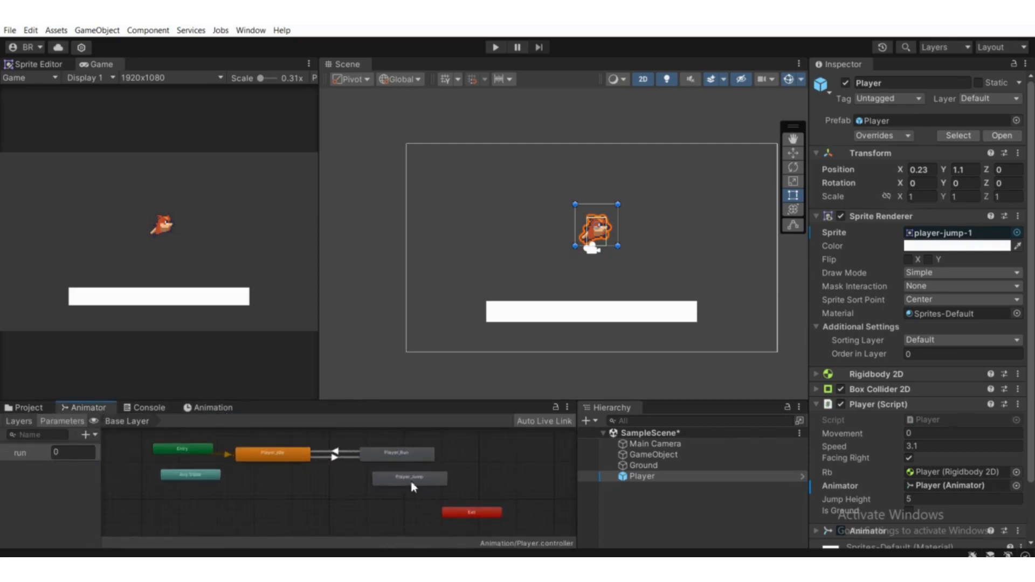
Move the Player_Jump state below the gap between Player_Idle and Player_Run.
drag(414, 486, 360, 493)
scroll(373, 484, up, 5)
scroll(370, 487, down, 4)
scroll(366, 482, up, 2)
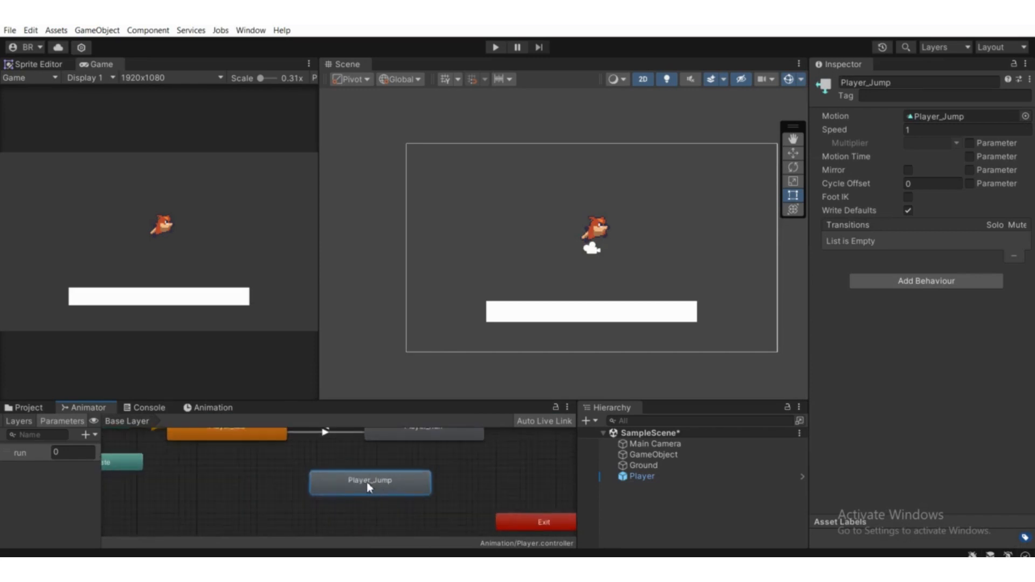
scroll(365, 481, down, 3)
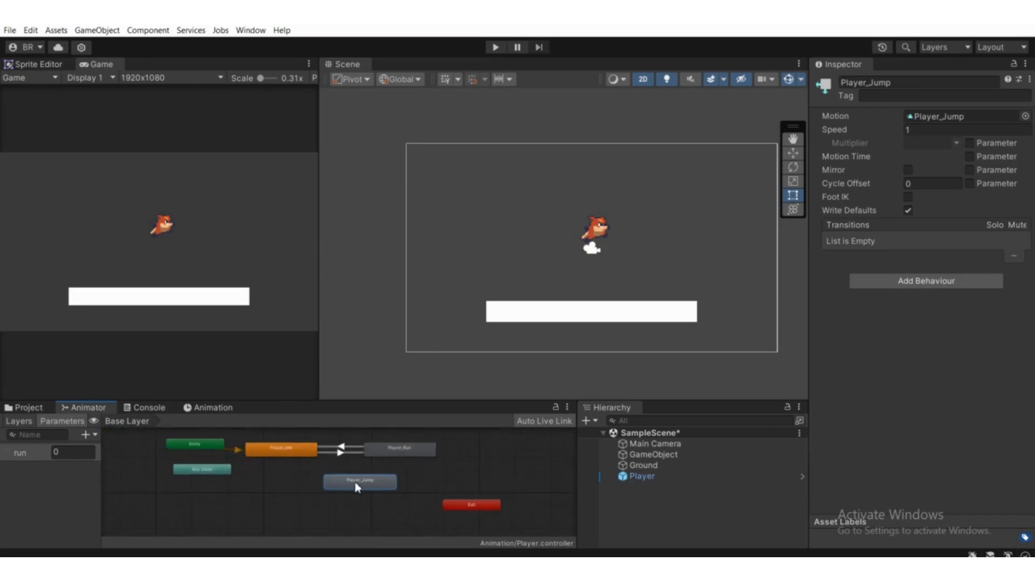
drag(356, 487, 352, 488)
drag(353, 488, 368, 488)
scroll(359, 485, down, 1)
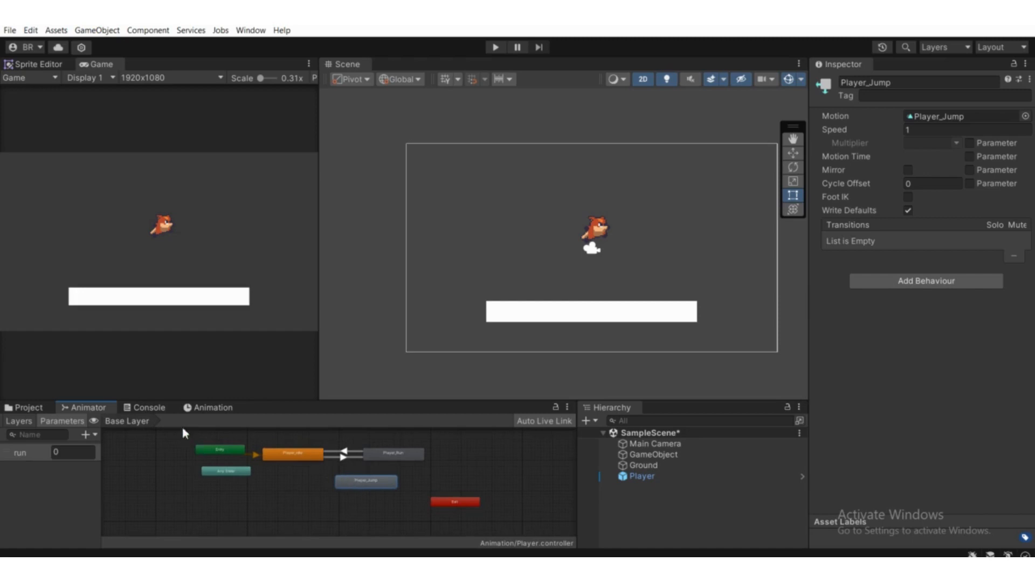
Add a Bool parameter named jump to the Player's animator controller.
click(85, 435)
click(103, 476)
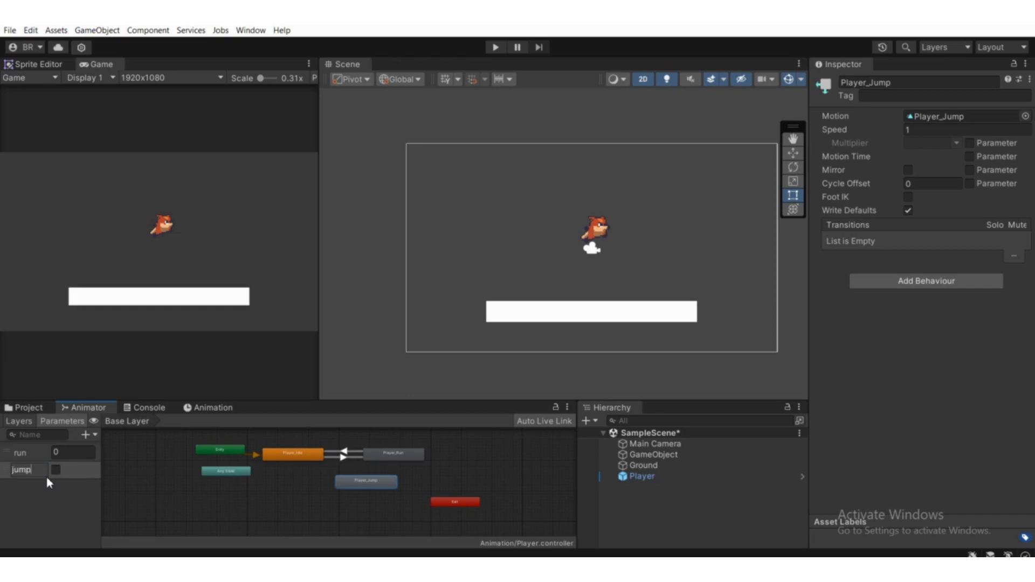
key(Return)
Reposition the Player_Jump state beneath Player_Idle, leaving some vertical space between the two nodes.
scroll(345, 501, down, 1)
scroll(345, 499, up, 2)
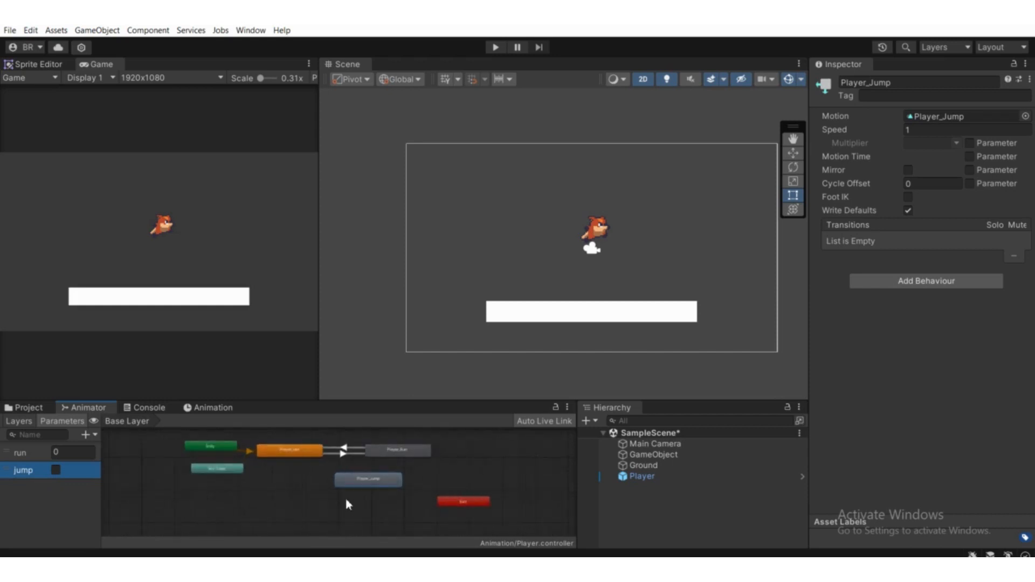
scroll(345, 499, up, 4)
middle_drag(349, 478, 351, 518)
scroll(351, 518, down, 3)
drag(351, 519, 295, 512)
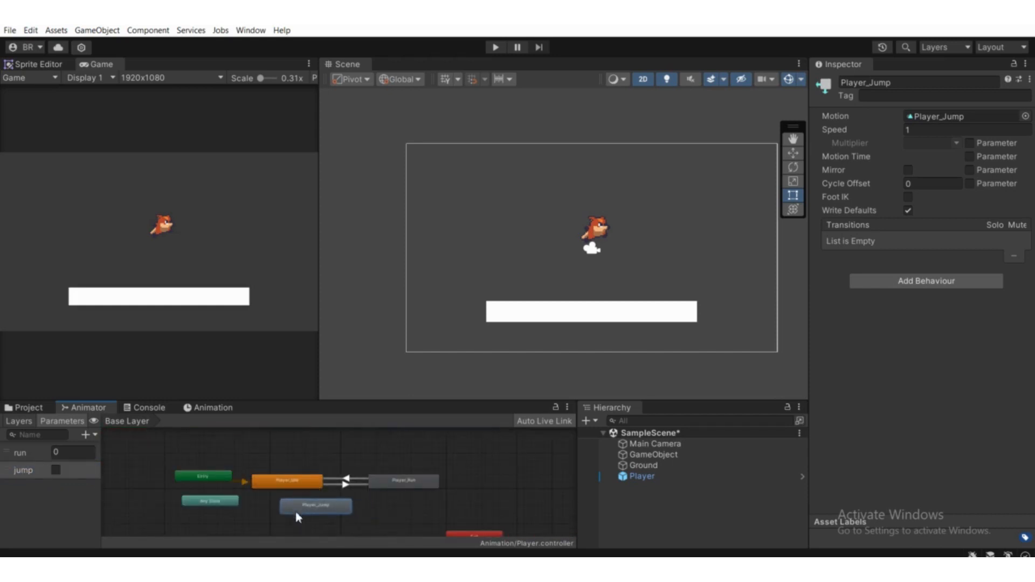
scroll(298, 512, up, 3)
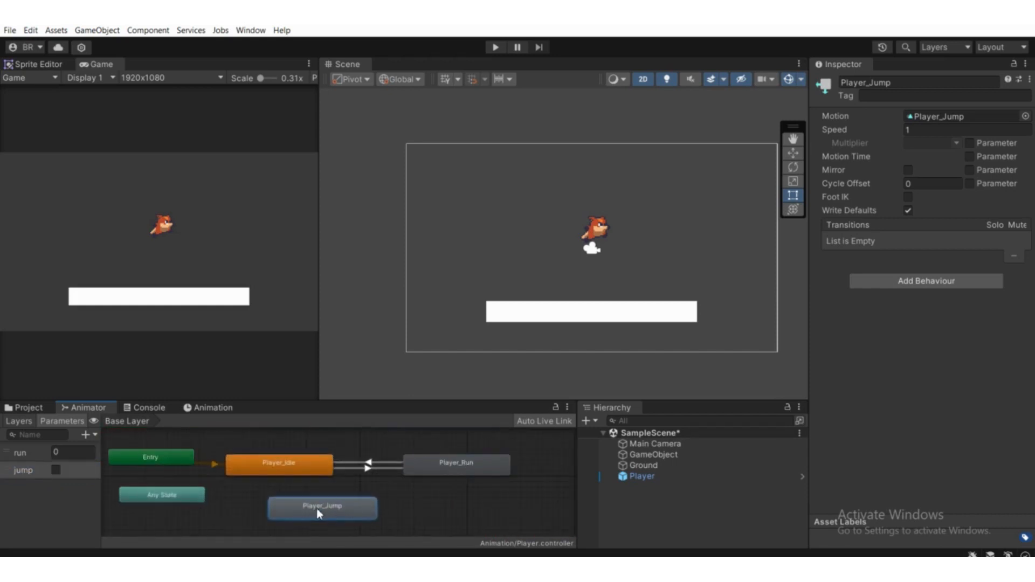
scroll(289, 464, down, 5)
middle_drag(358, 466, 331, 464)
scroll(331, 463, up, 3)
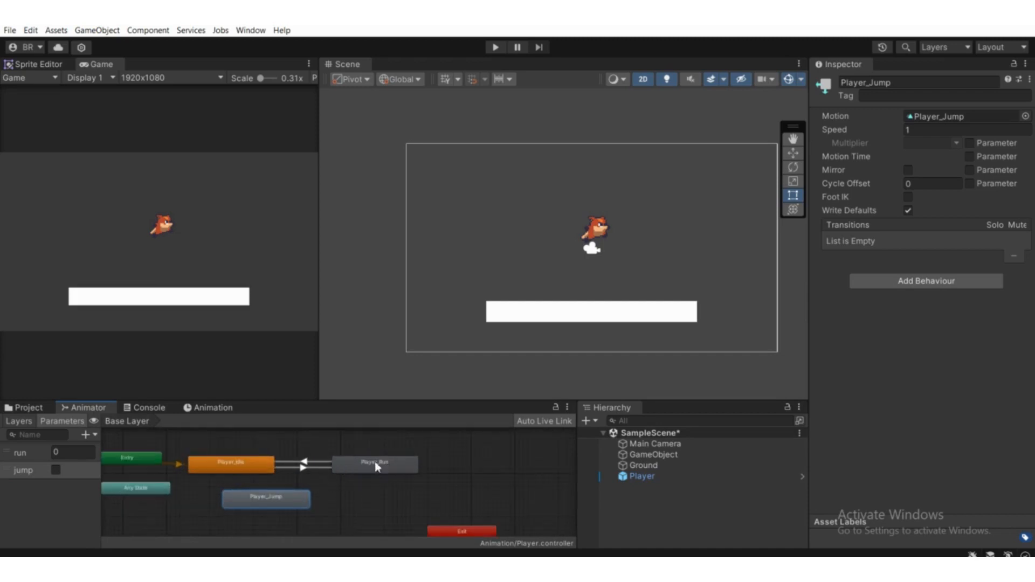
scroll(253, 503, down, 1)
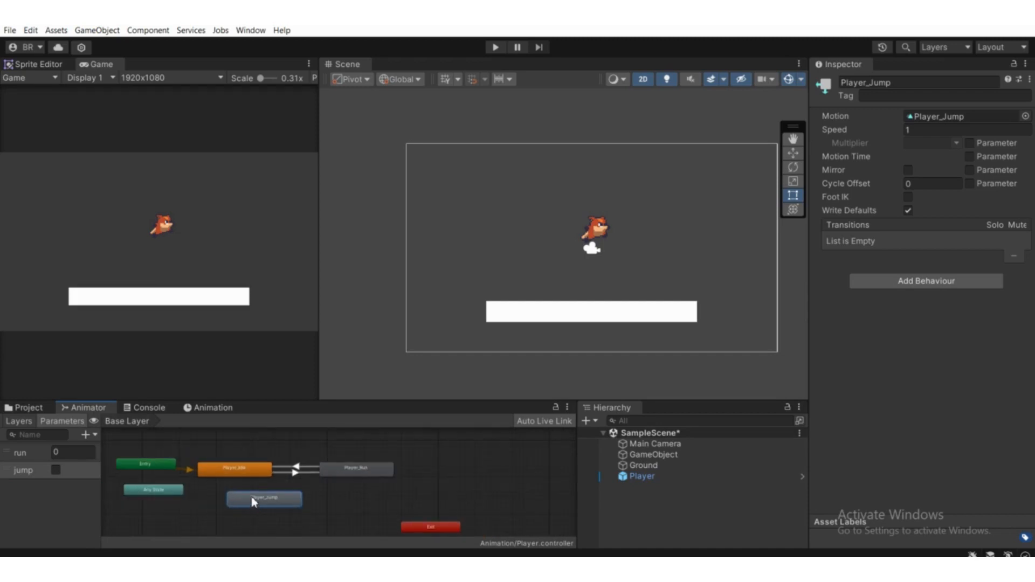
drag(253, 503, 257, 515)
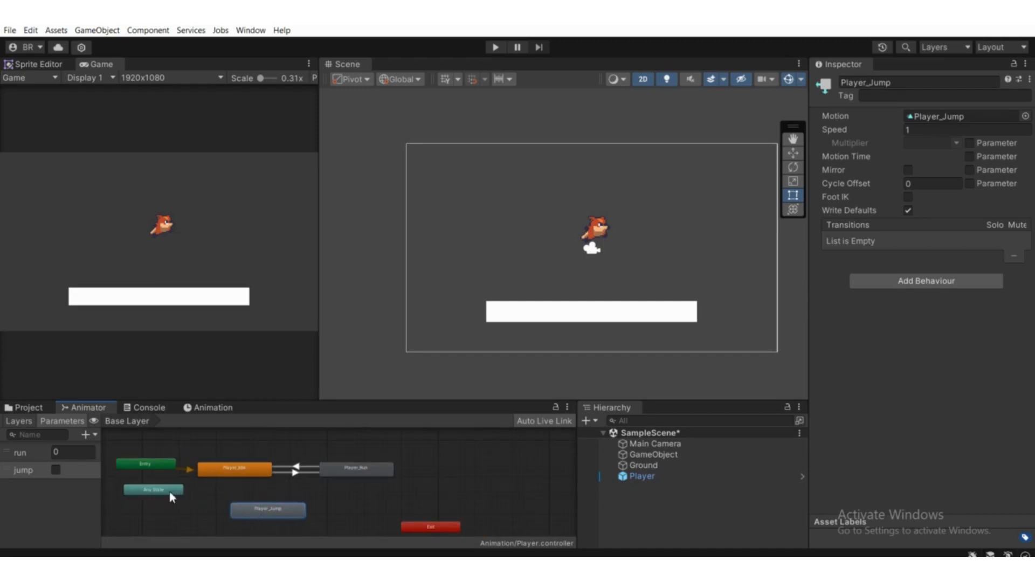
Place the Any State node beneath Player_Run, shift Player_Jump left to space the two apart, and select Any State.
drag(170, 492, 383, 513)
scroll(296, 513, up, 3)
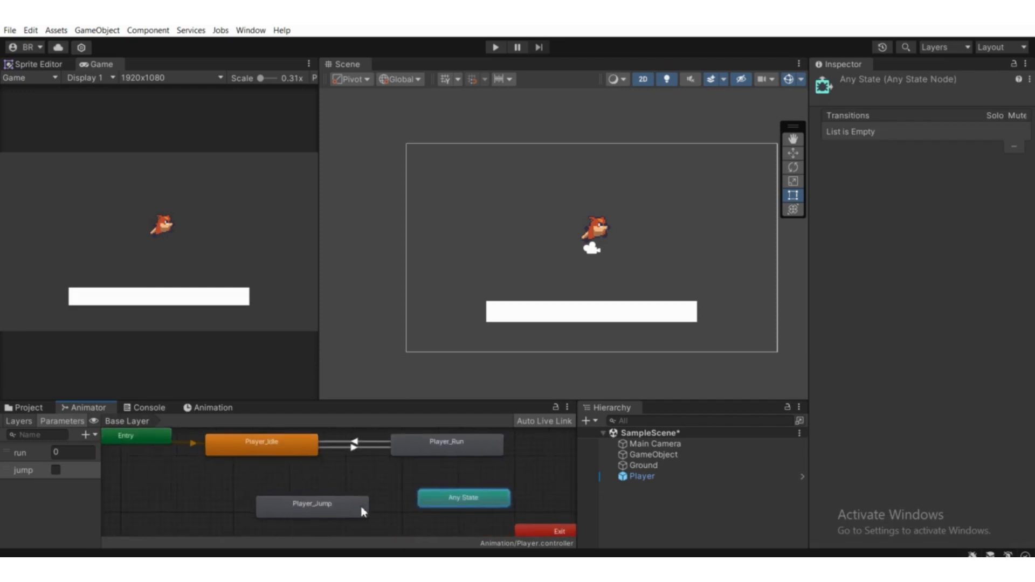
scroll(364, 511, down, 1)
drag(442, 501, 429, 510)
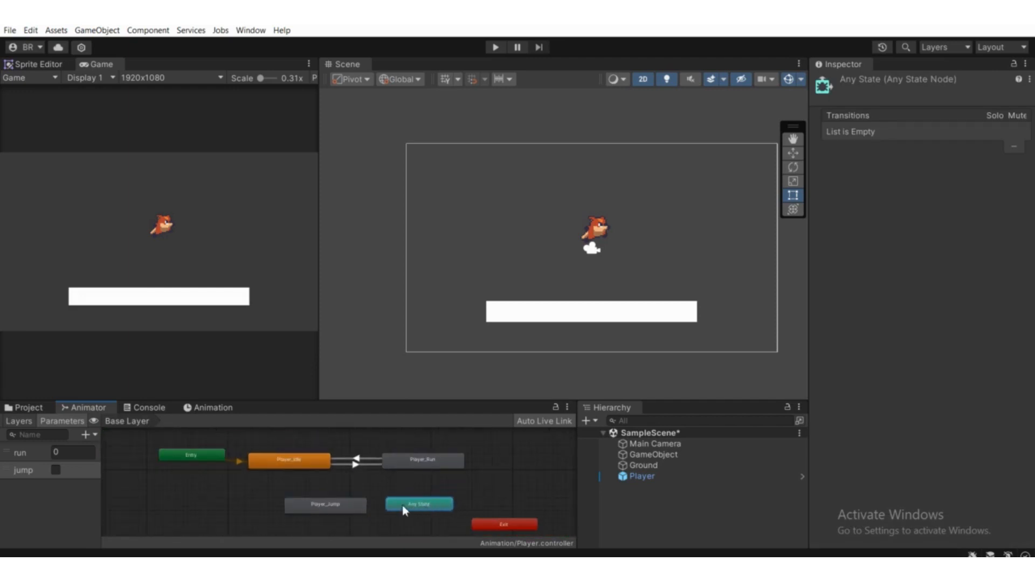
drag(338, 511, 320, 513)
click(413, 506)
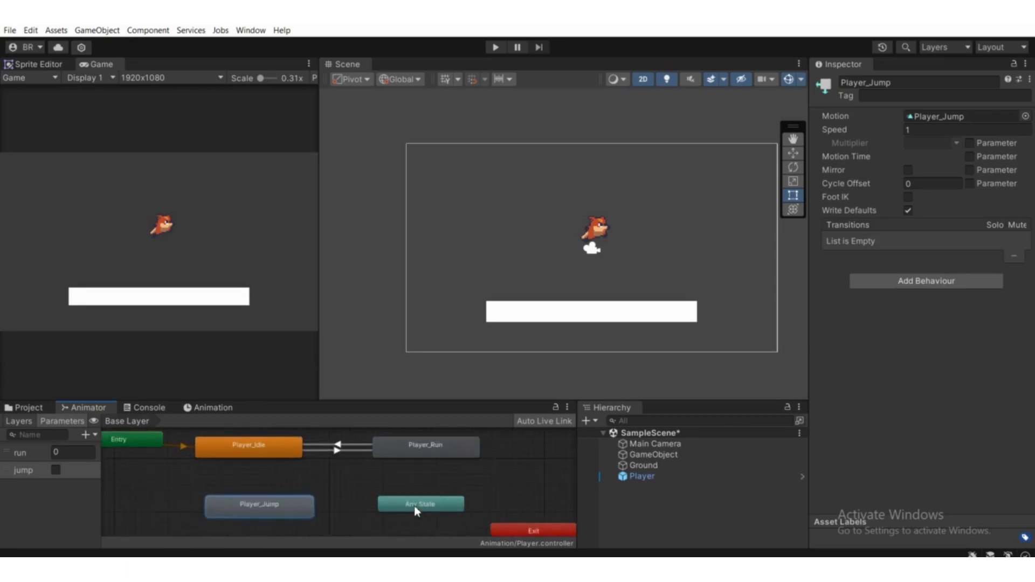
scroll(286, 469, down, 1)
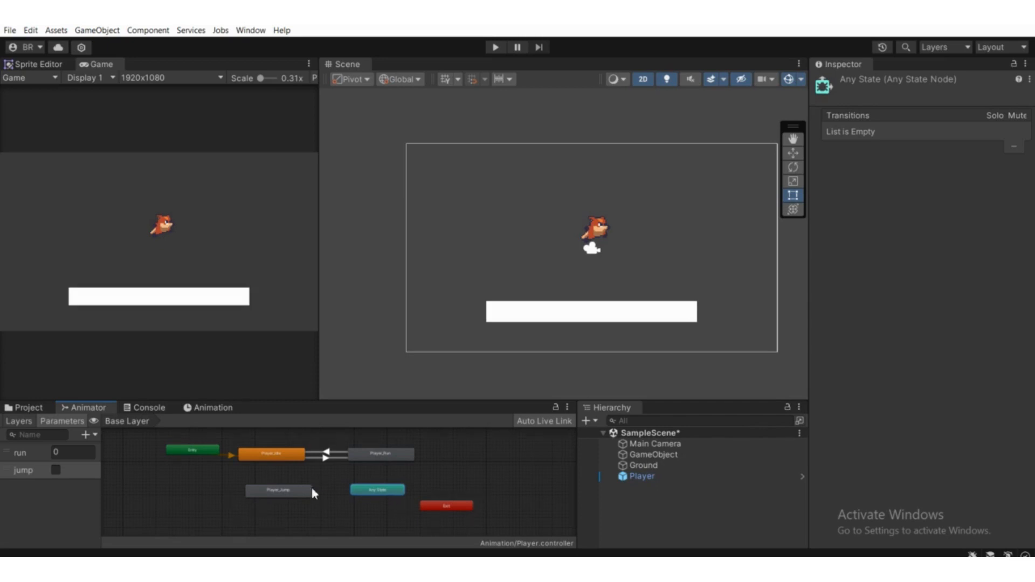
scroll(267, 470, down, 1)
middle_drag(288, 477, 339, 479)
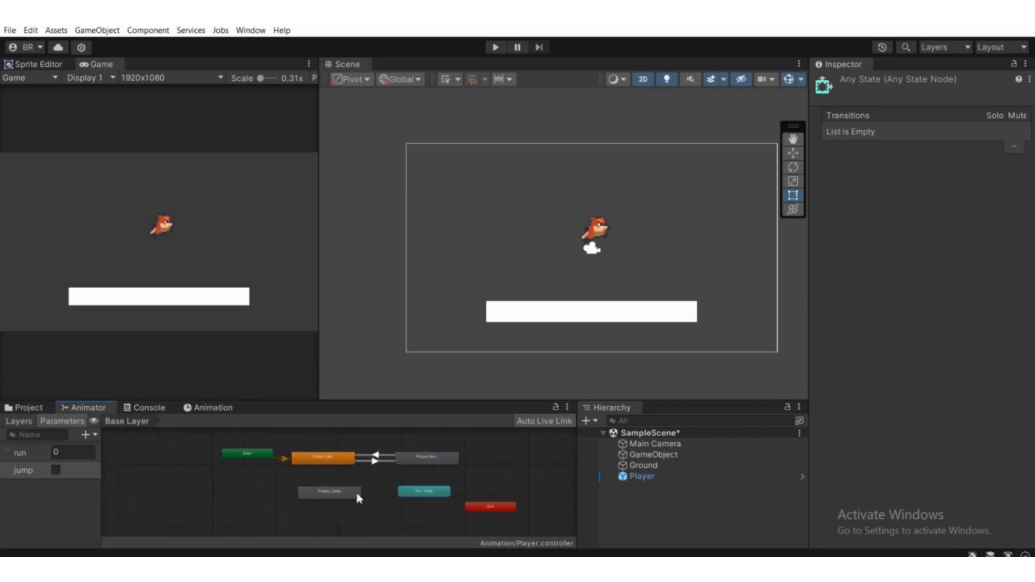
scroll(364, 471, up, 1)
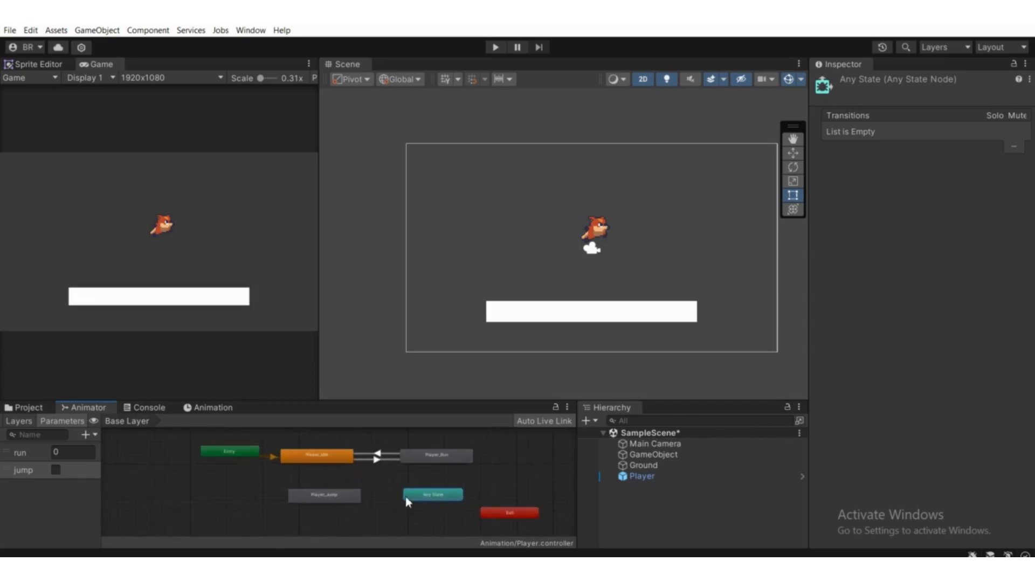
Create a transition from Any State to Player_Jump in the animator graph.
right_click(423, 495)
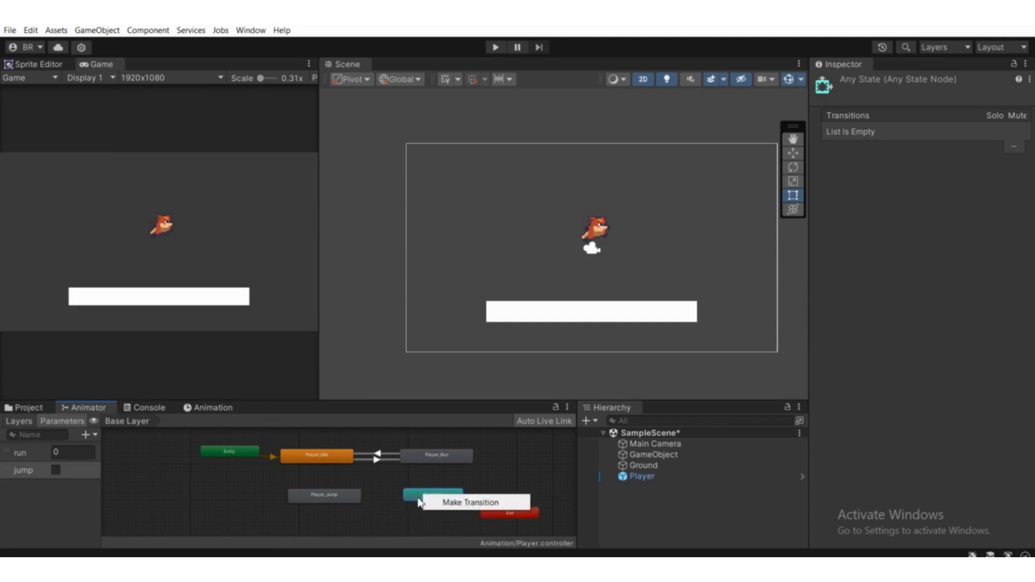
click(451, 502)
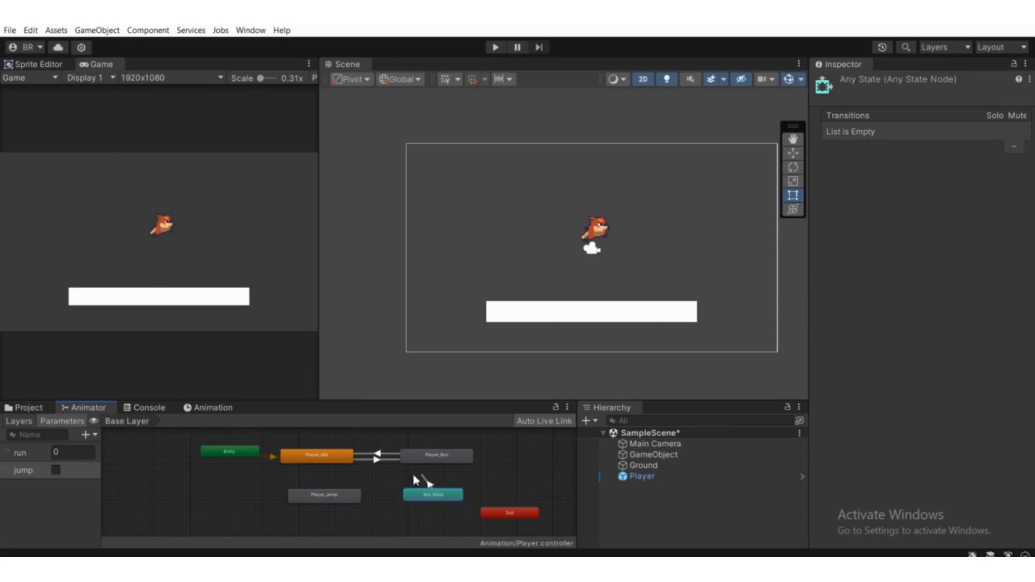
click(347, 500)
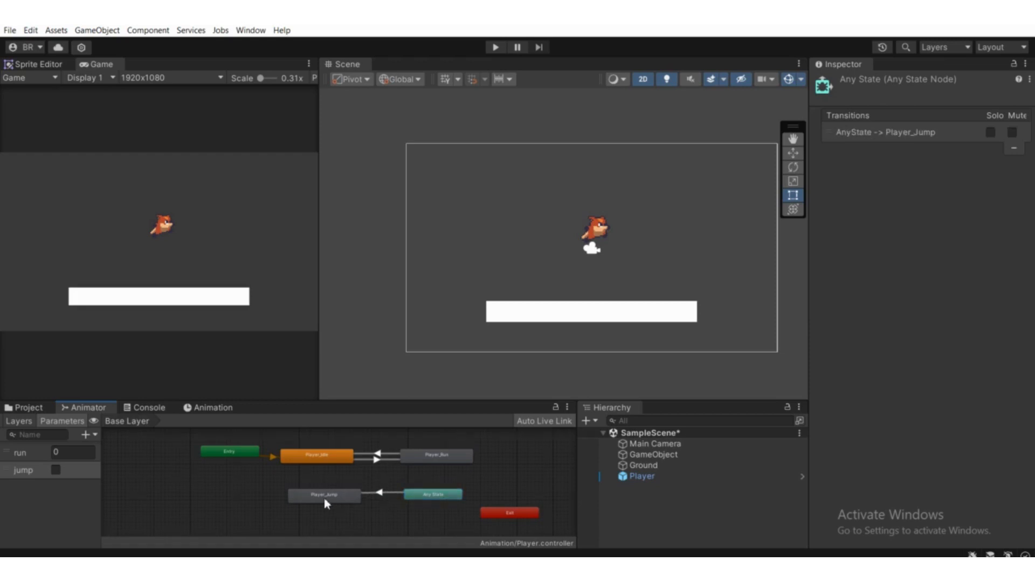
scroll(328, 500, up, 2)
scroll(337, 500, down, 1)
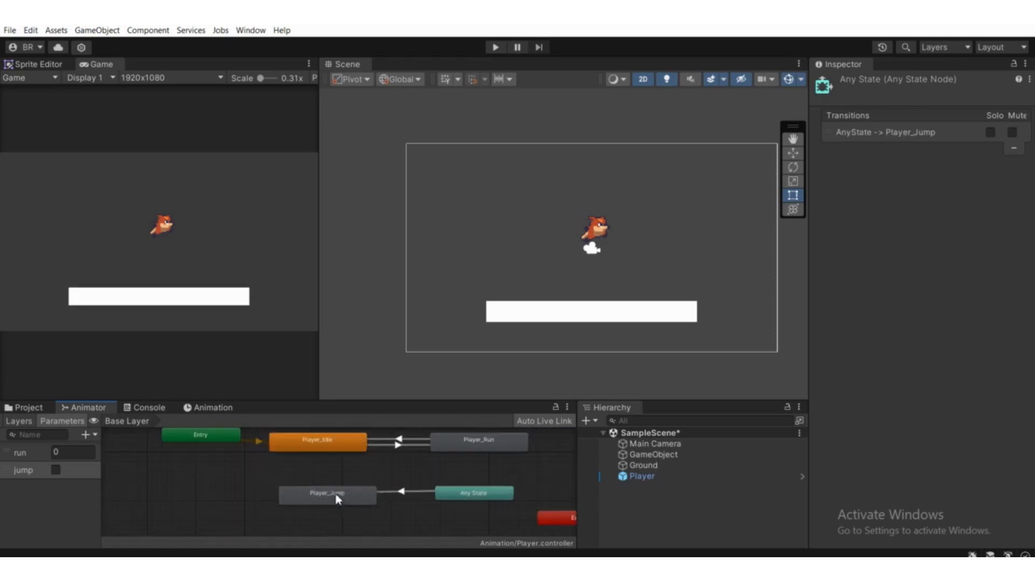
Set the transition duration to 0 in the settings of the Any State to Player_Jump transition.
click(402, 491)
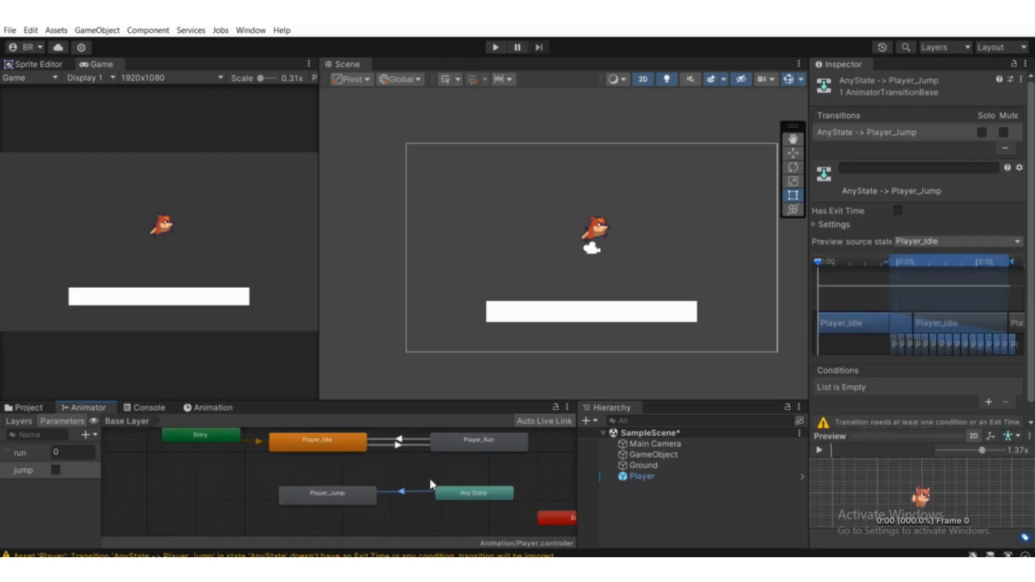
click(849, 225)
scroll(889, 257, down, 1)
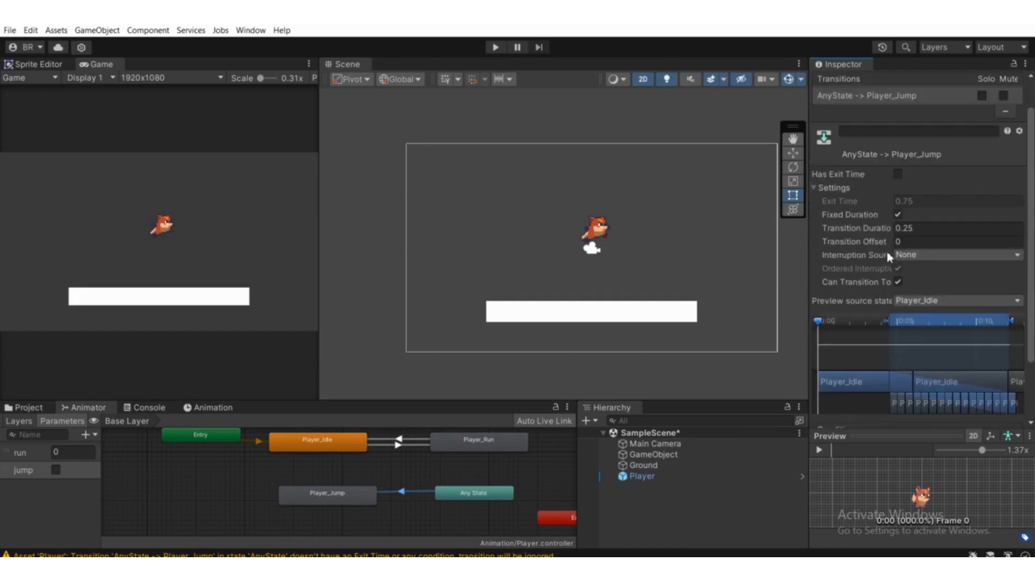
click(916, 229)
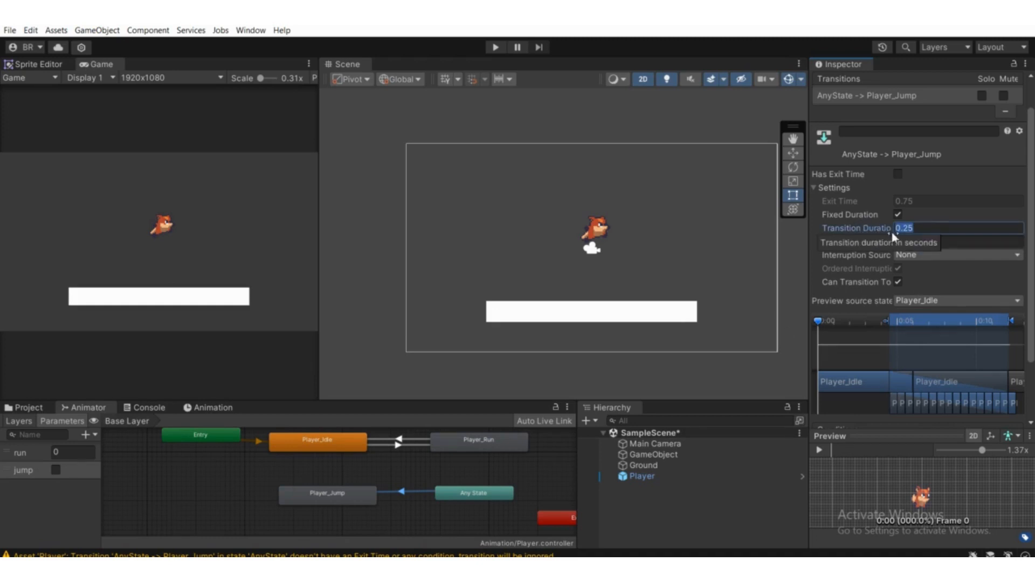
text(0)
Add a condition to the Any State to Player_Jump transition requiring jump to be true.
scroll(965, 281, down, 3)
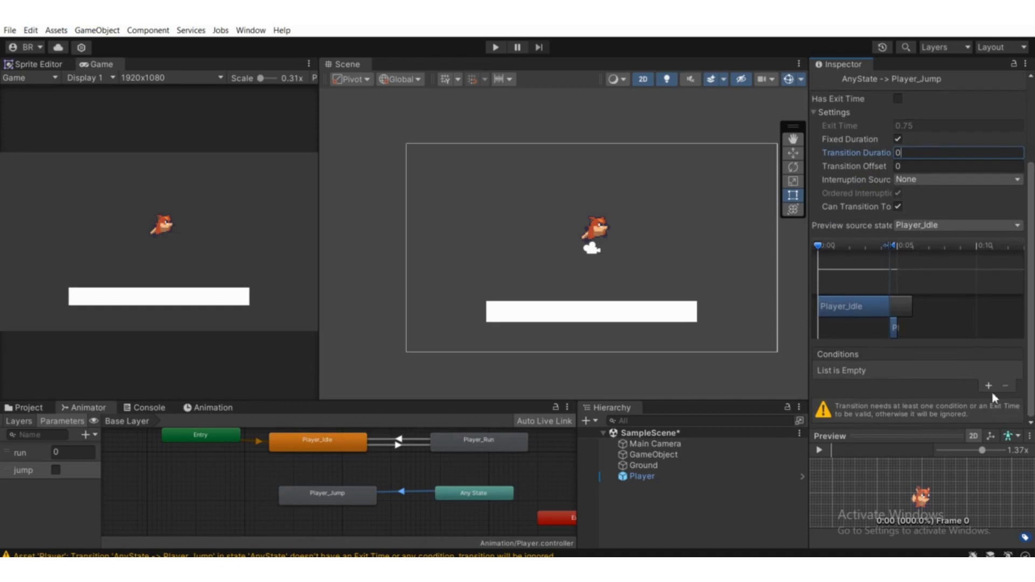
click(988, 386)
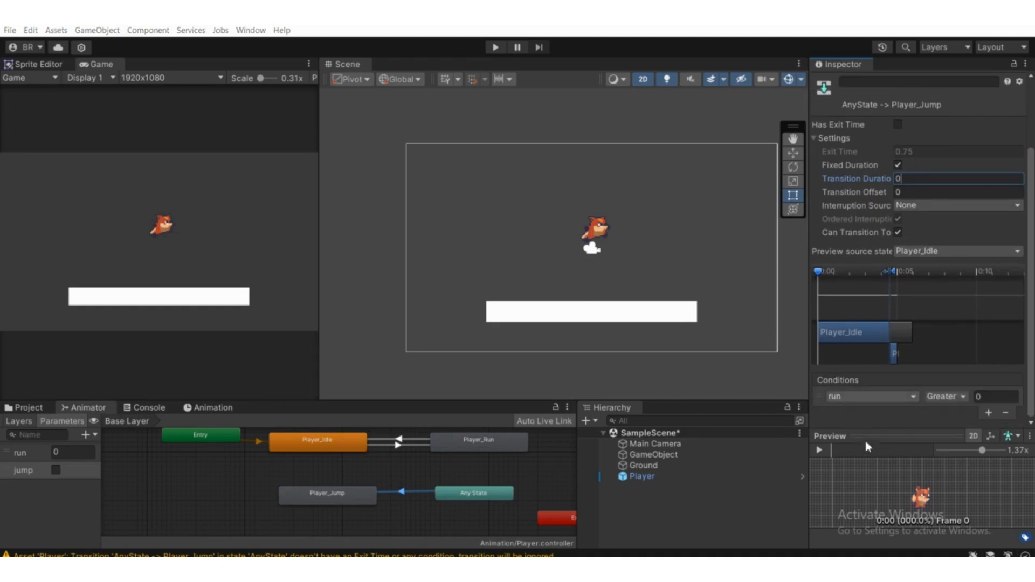
click(851, 399)
click(861, 453)
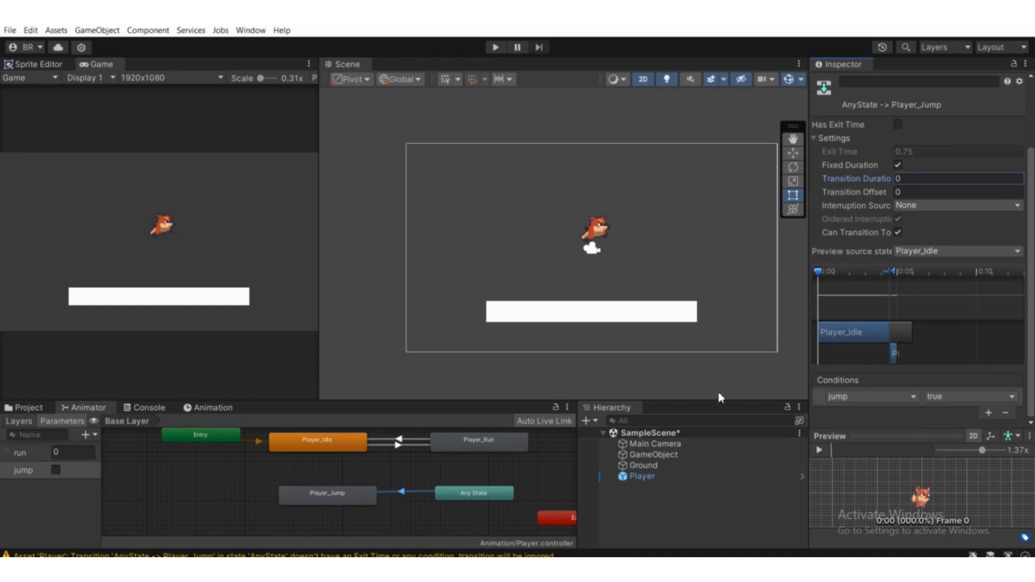
Show the Console and clear its messages.
scroll(924, 426, down, 1)
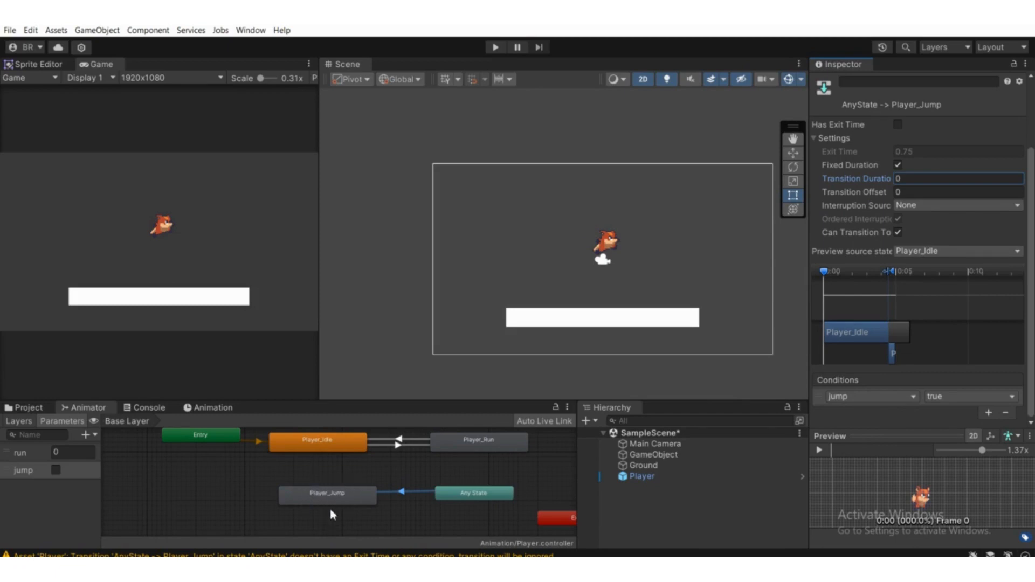
scroll(335, 493, down, 2)
scroll(336, 492, up, 1)
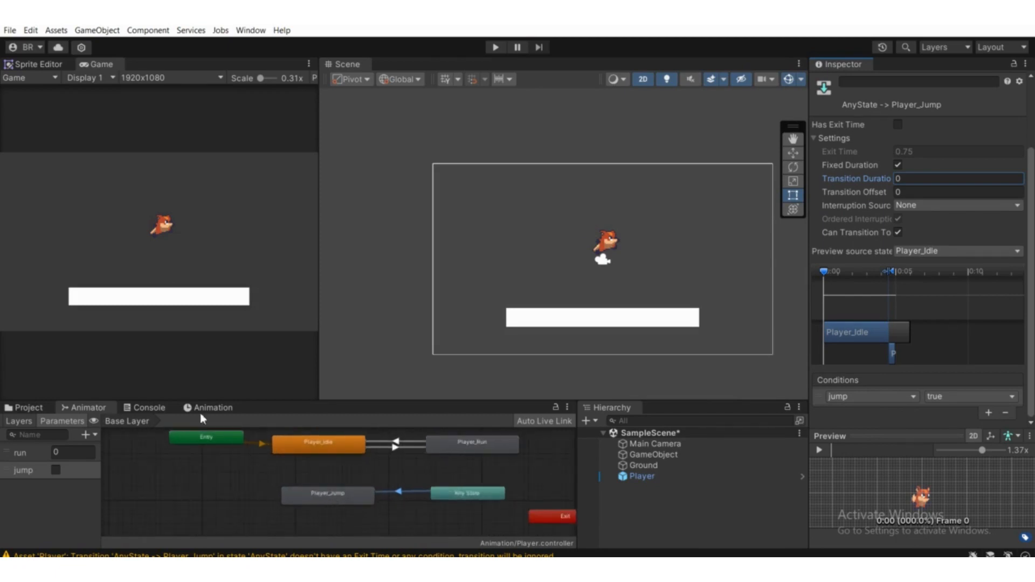
click(146, 407)
click(13, 421)
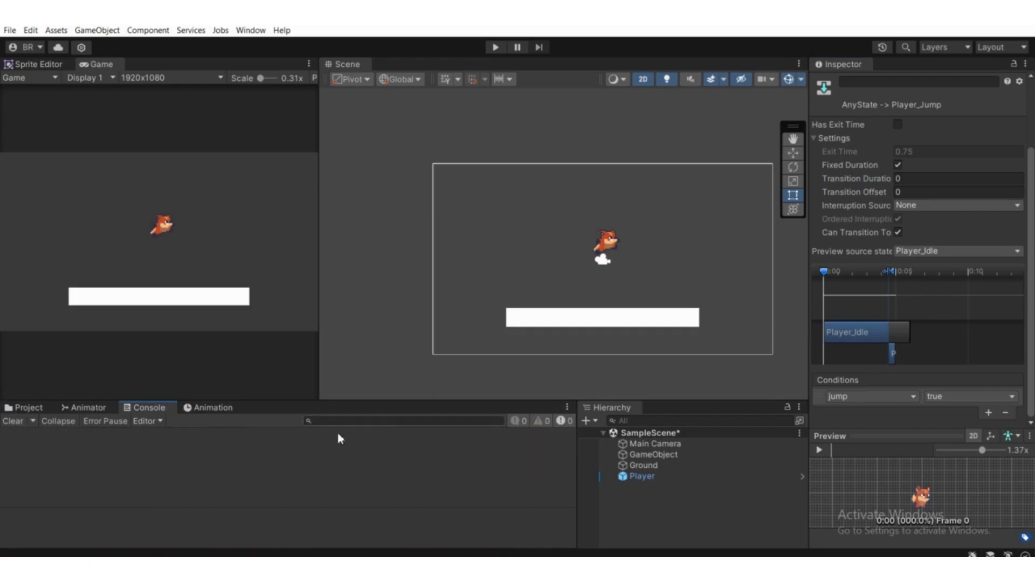
Switch to Visual Studio Code and examine the jump code in Player.cs: the Space and isGround check, the Jump() method and jumpHeight.
click(614, 569)
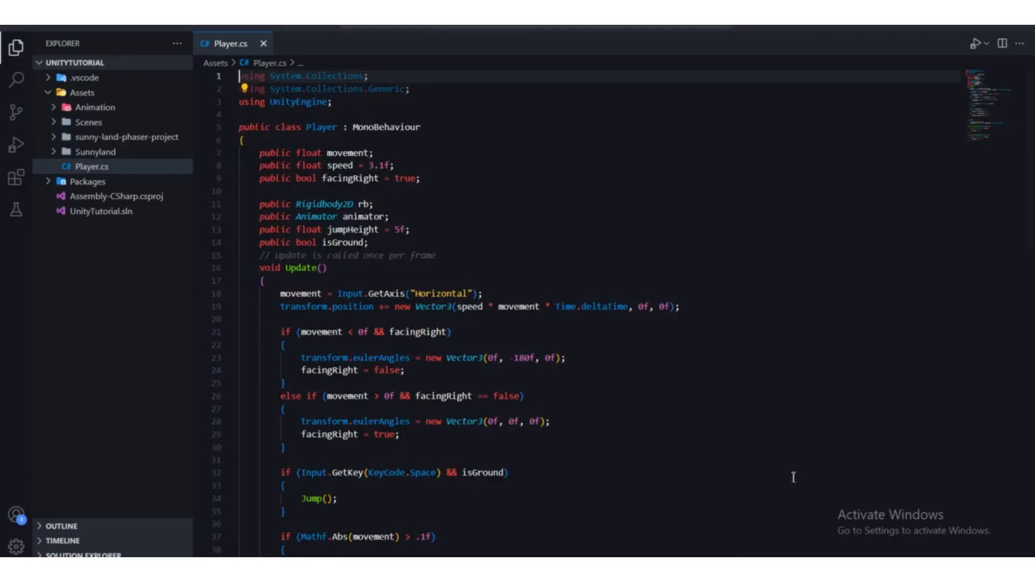
scroll(473, 322, down, 10)
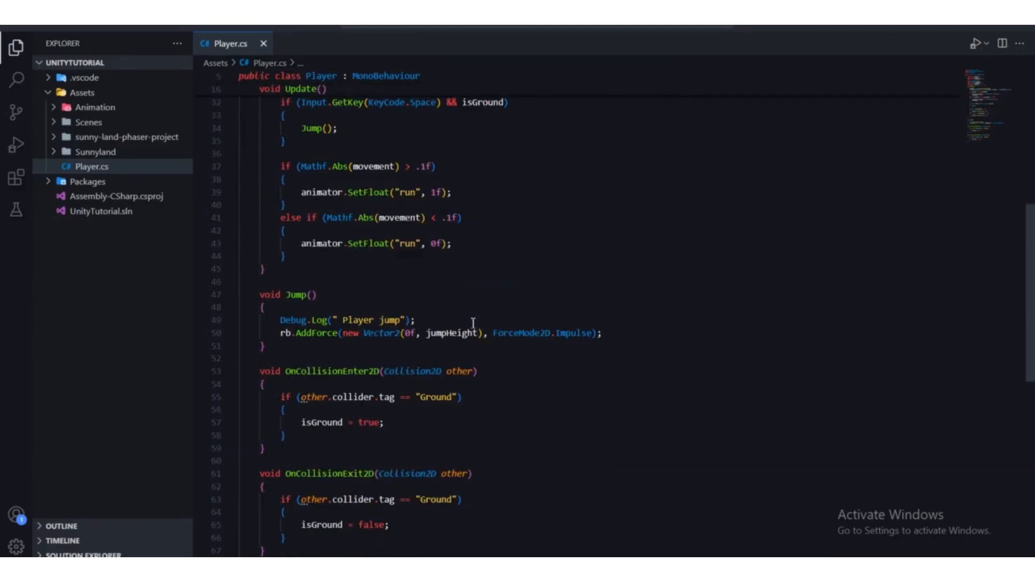
scroll(473, 322, up, 6)
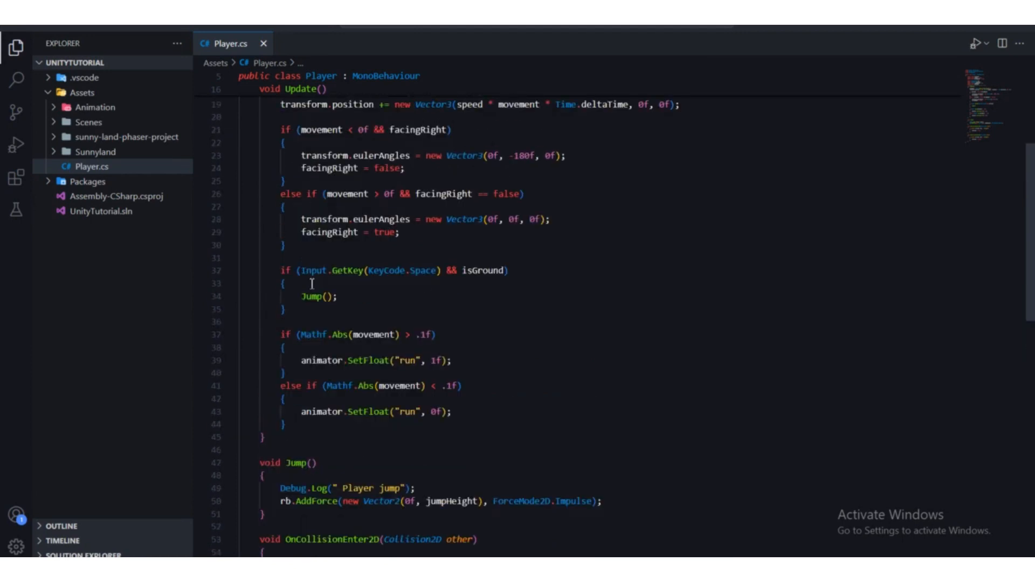
drag(303, 340, 507, 338)
scroll(509, 338, down, 1)
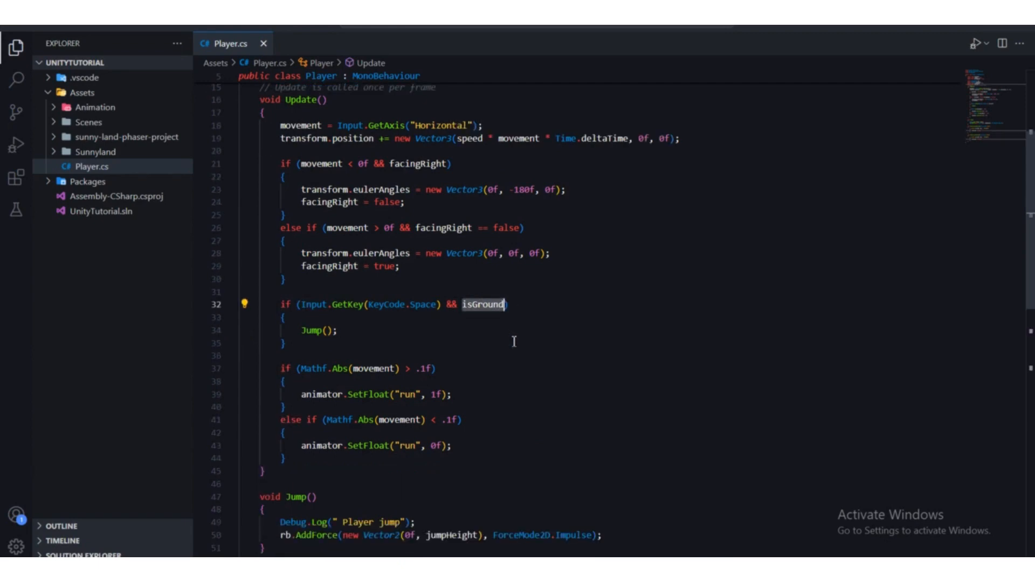
drag(296, 329, 468, 333)
text(;)
scroll(302, 361, down, 6)
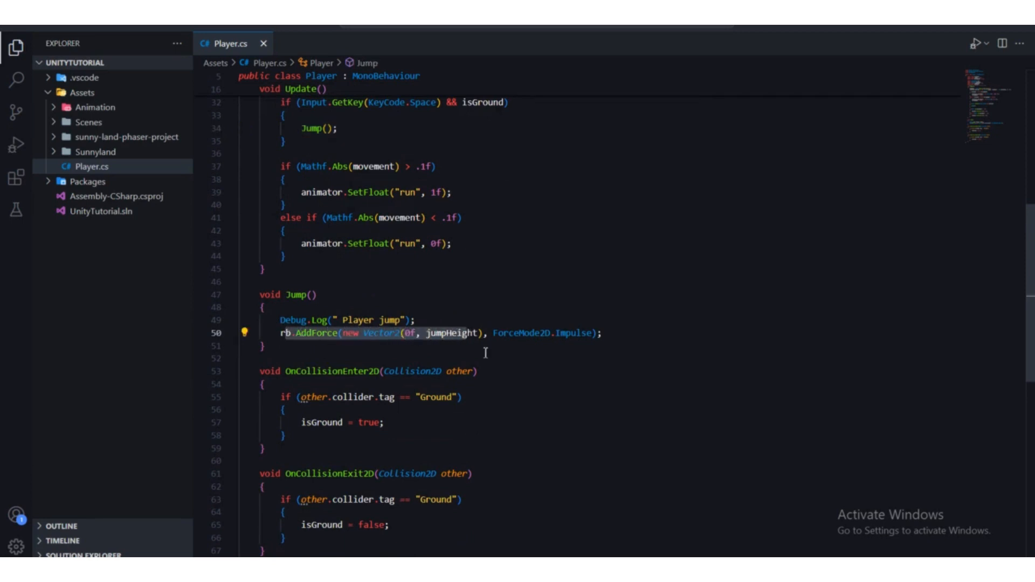
click(425, 333)
double_click(426, 334)
scroll(427, 330, up, 2)
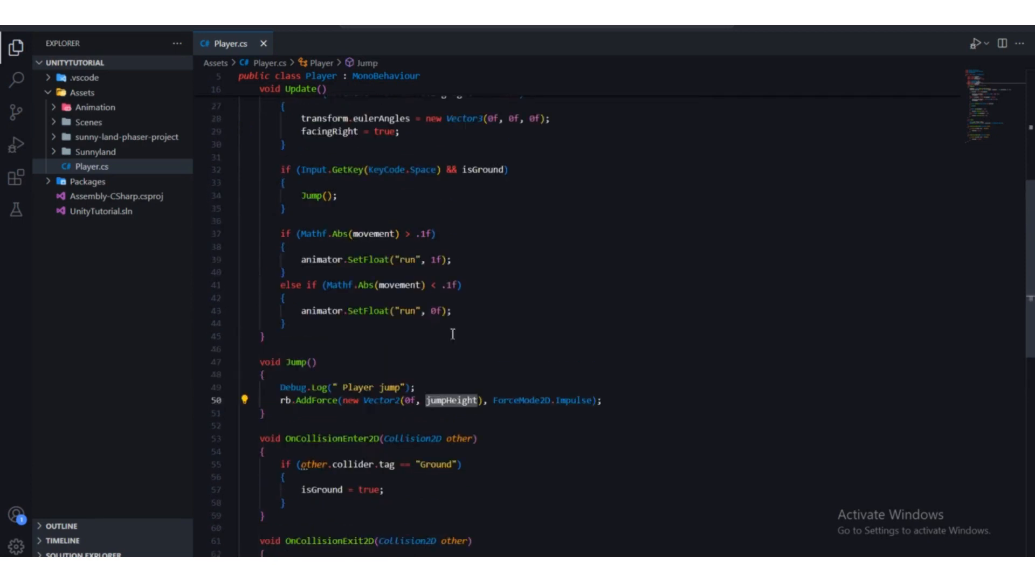
scroll(450, 332, up, 6)
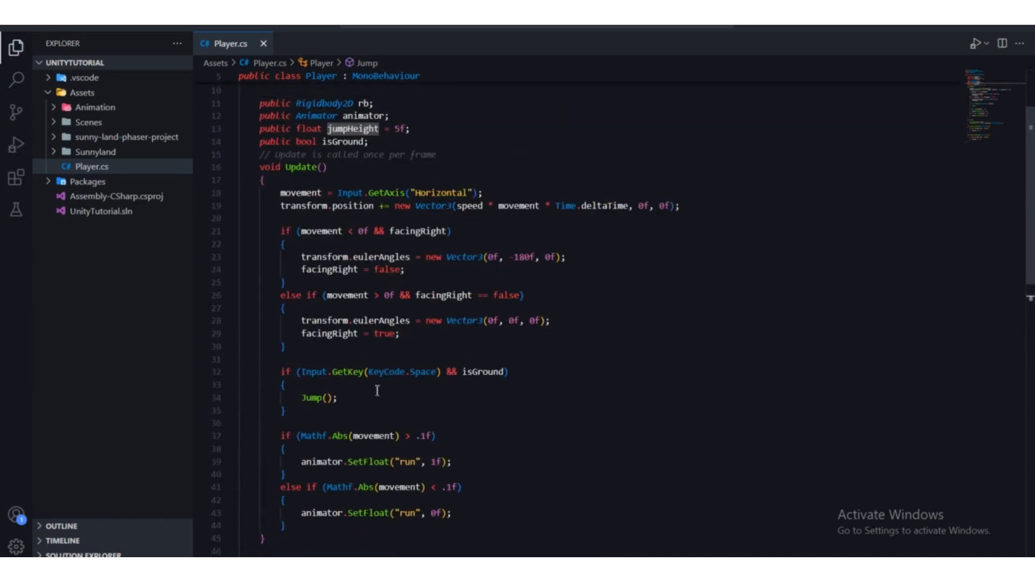
scroll(358, 393, down, 1)
click(353, 364)
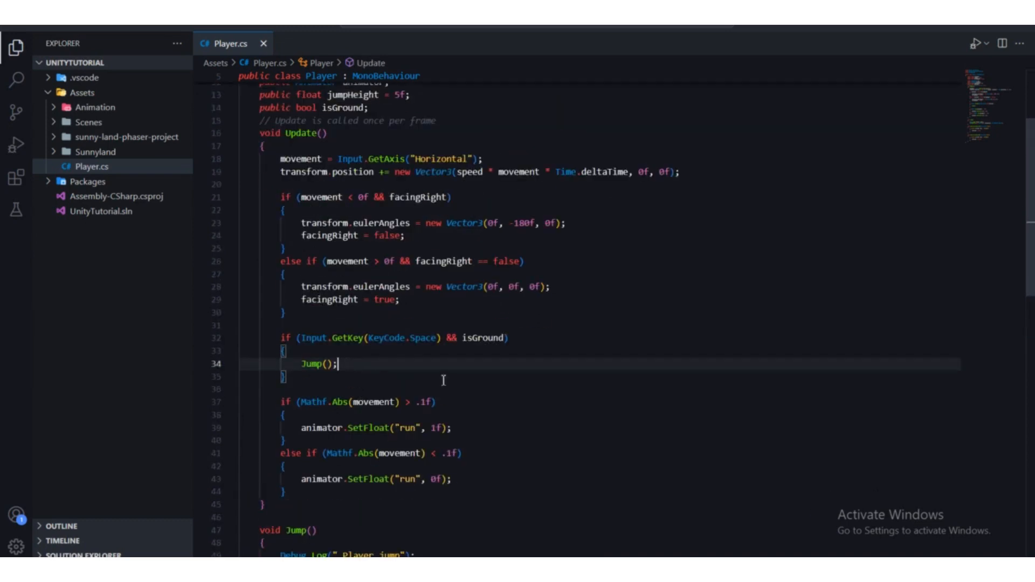
scroll(443, 380, down, 1)
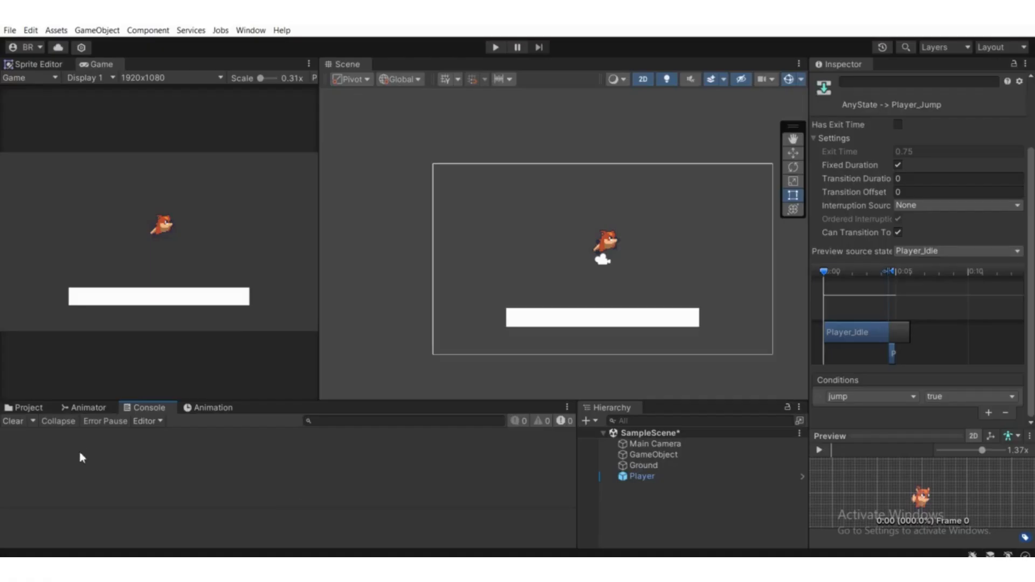
Switch back to Unity's Animator, run the game, enable the jump parameter to test the jump animation, and stop playing.
click(83, 408)
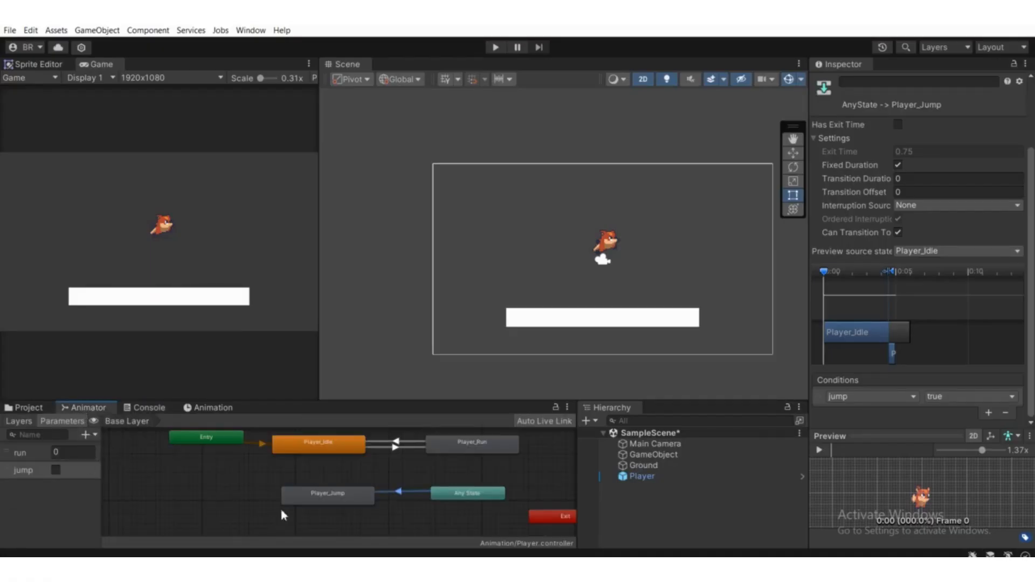
scroll(281, 510, down, 2)
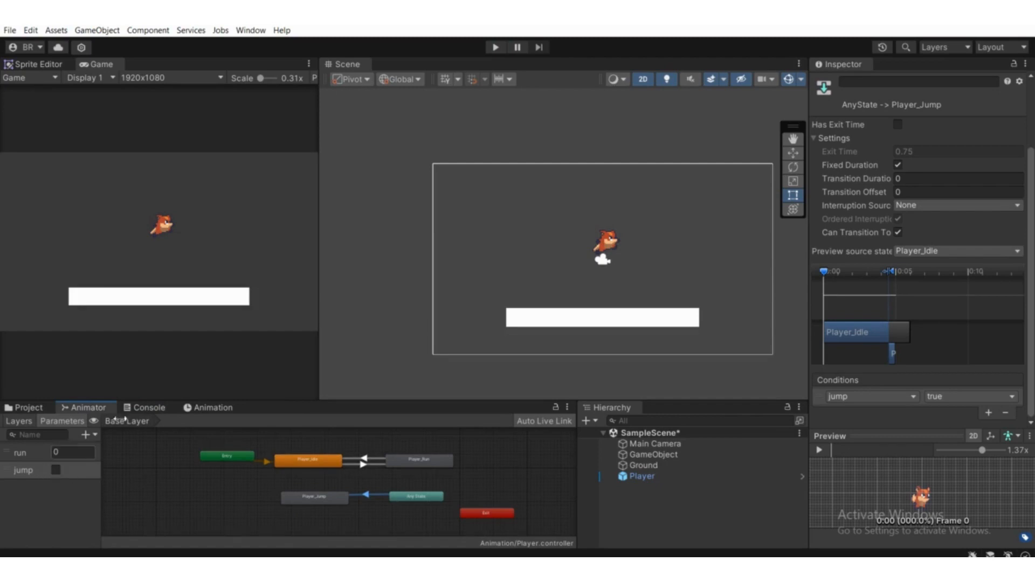
click(495, 47)
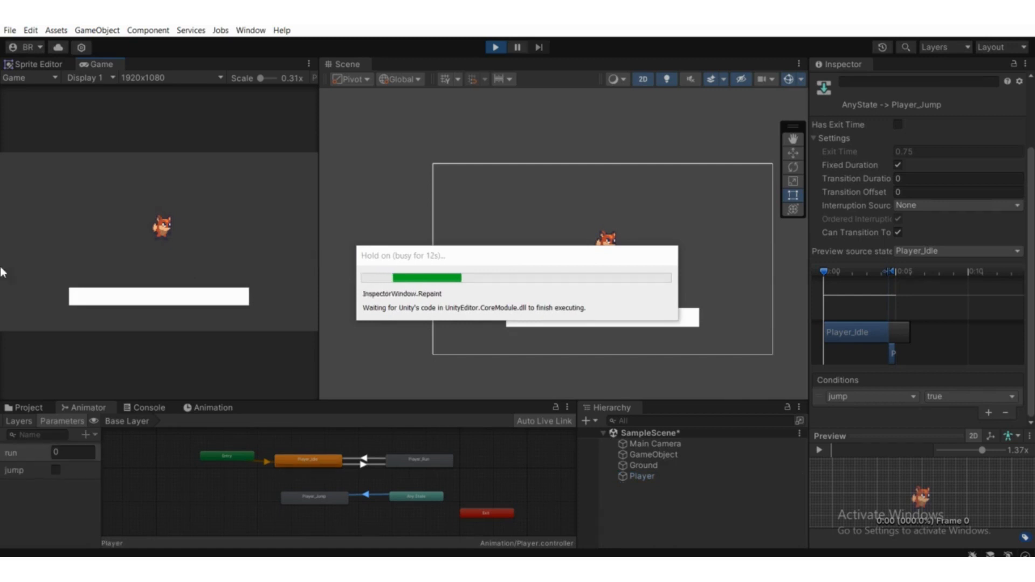
click(55, 471)
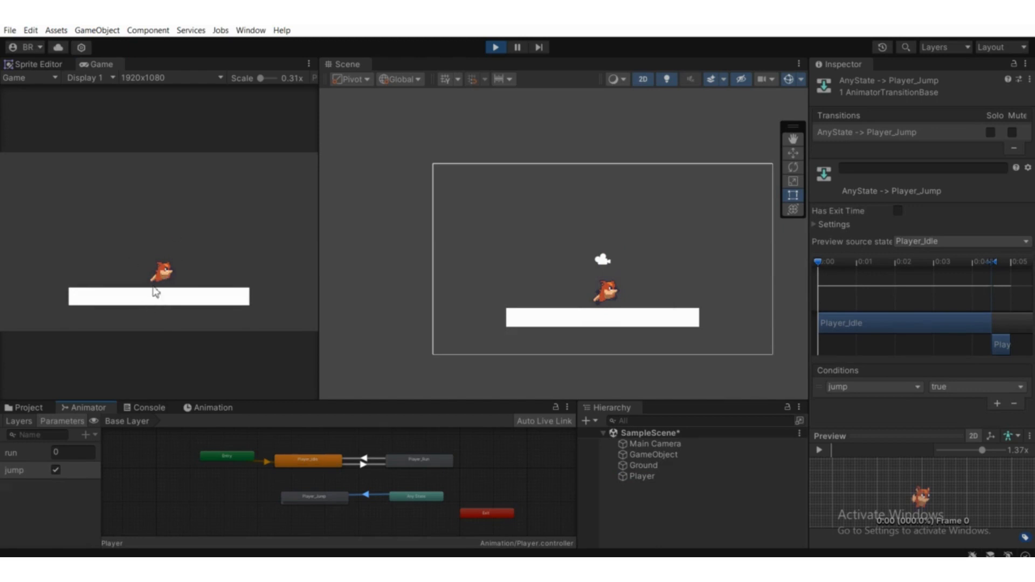
click(496, 49)
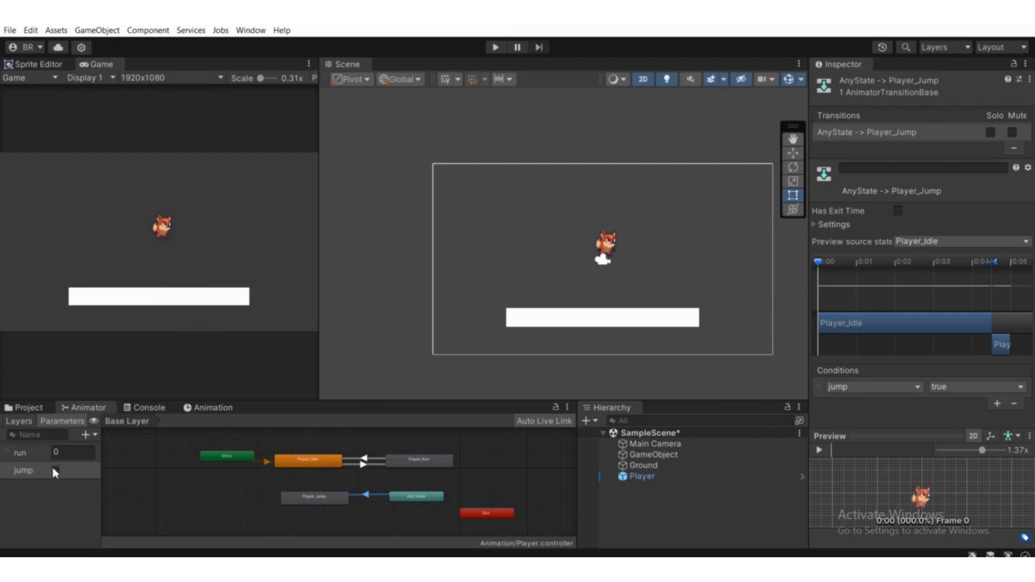
Create a transition from Player_Jump back to Player_Idle in the animator graph.
scroll(339, 518, down, 1)
scroll(342, 512, up, 4)
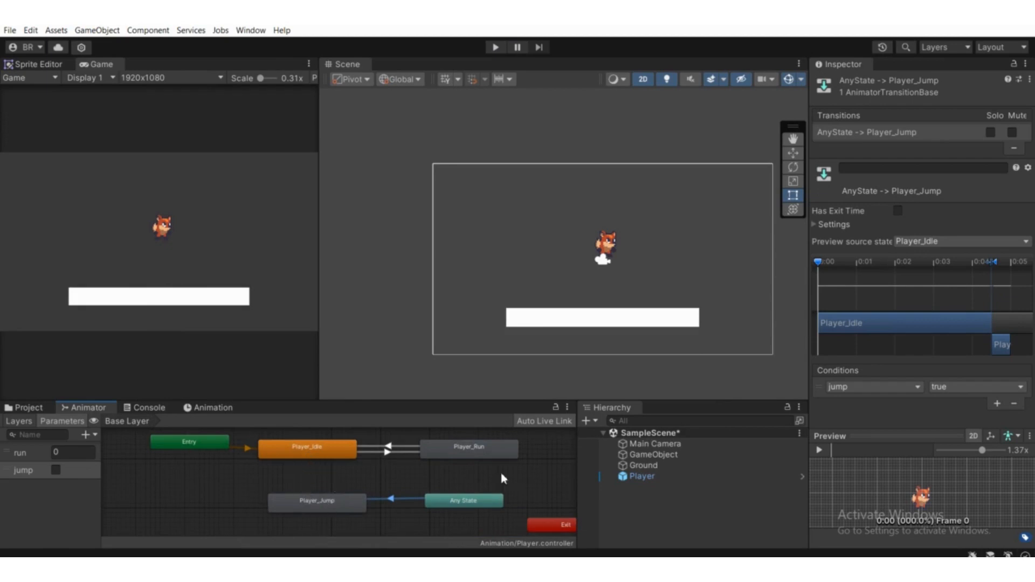
scroll(340, 501, down, 2)
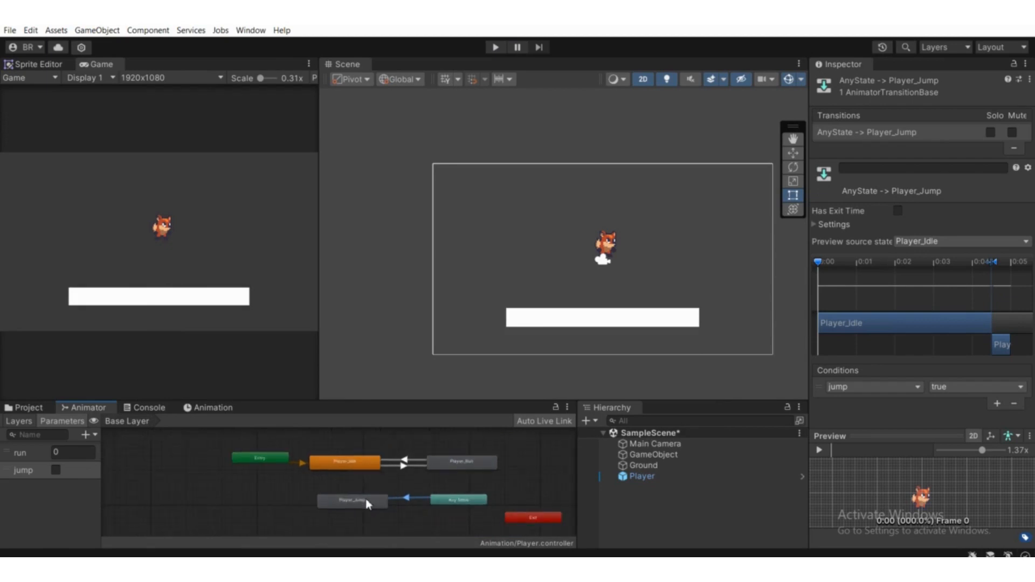
scroll(341, 501, up, 3)
scroll(341, 500, down, 3)
scroll(343, 500, up, 2)
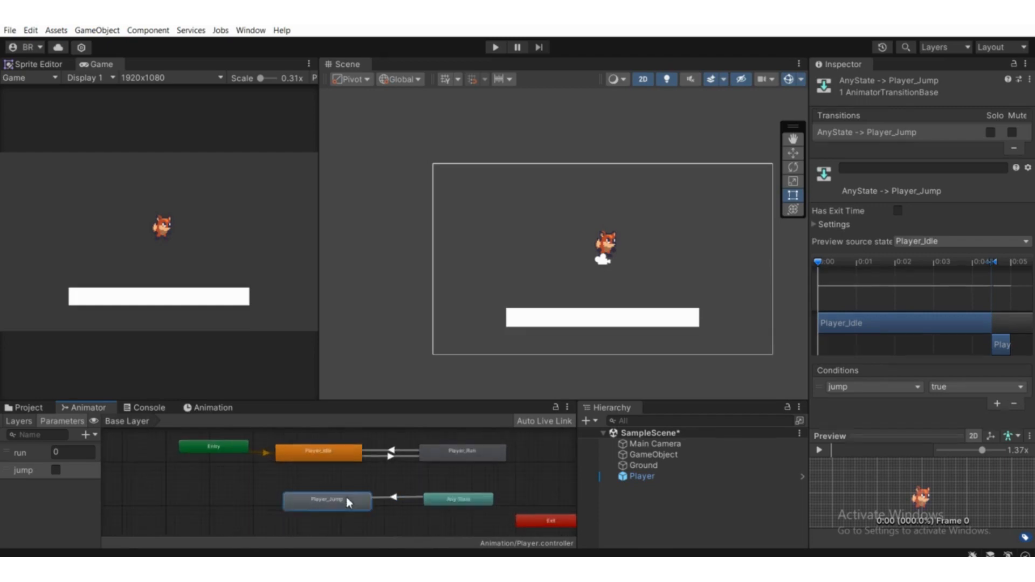
click(346, 497)
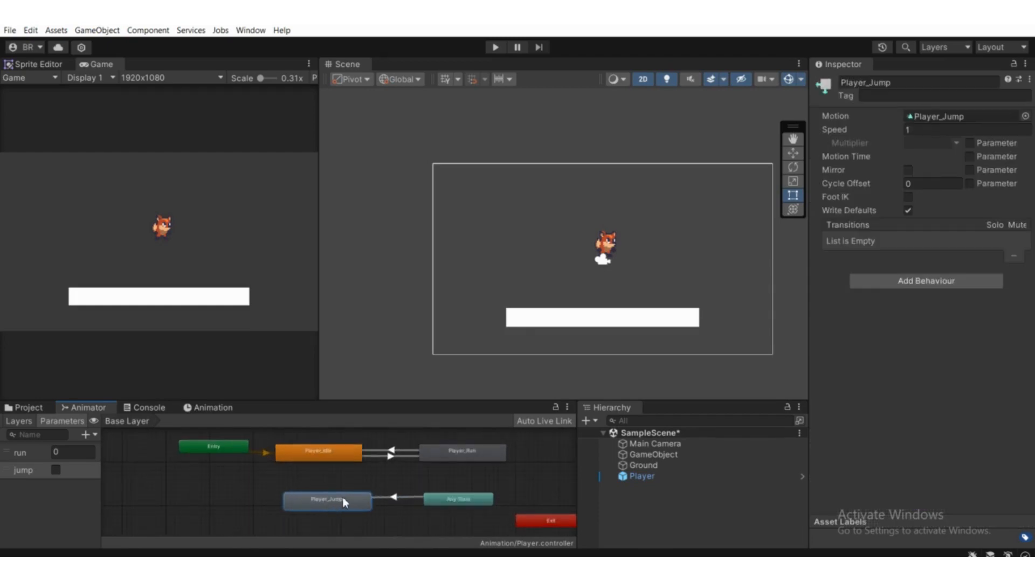
right_click(324, 498)
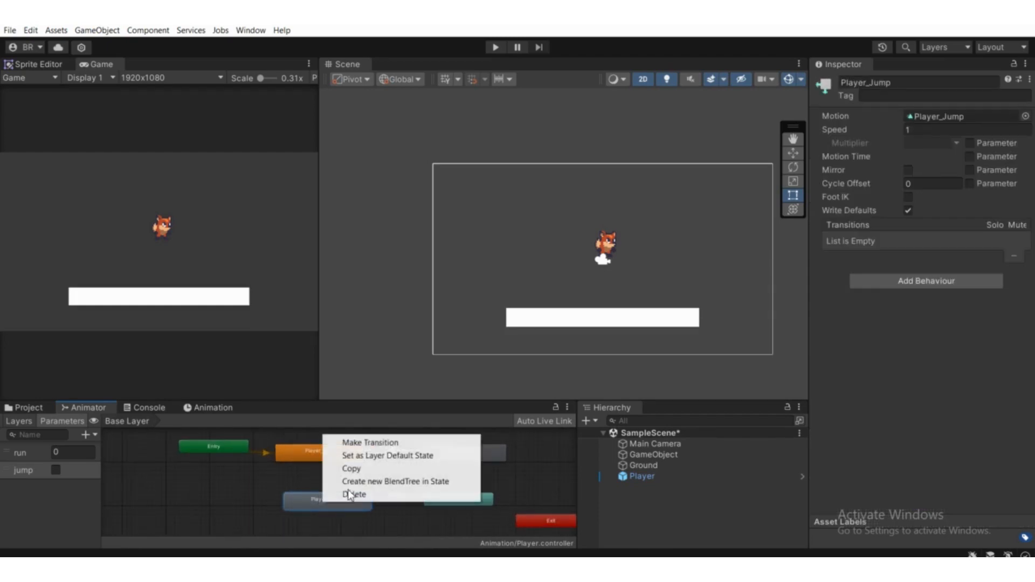
click(346, 448)
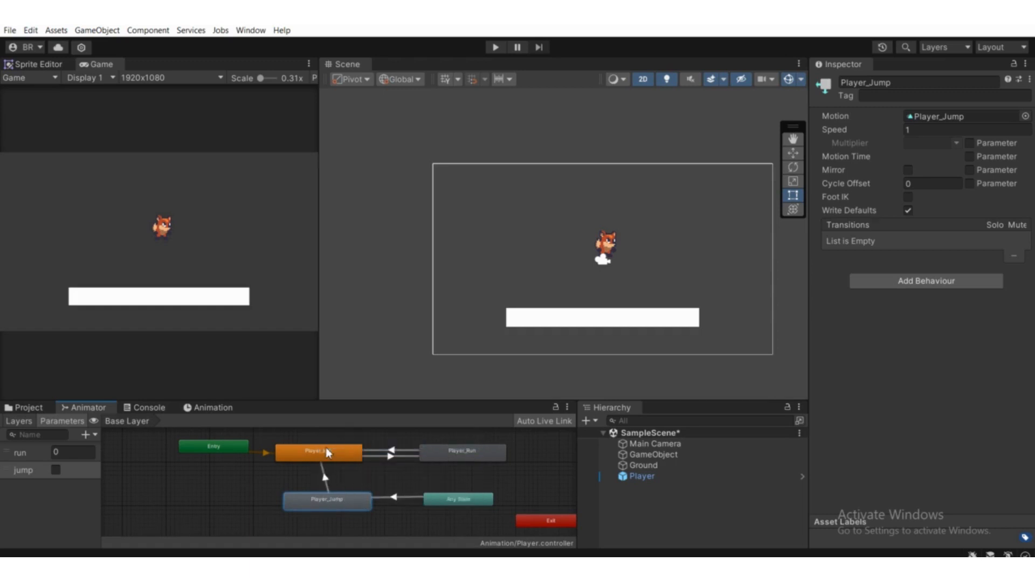
click(326, 455)
Shift the Any State node and the Player_Jump state slightly to the right in the graph.
scroll(329, 495, down, 1)
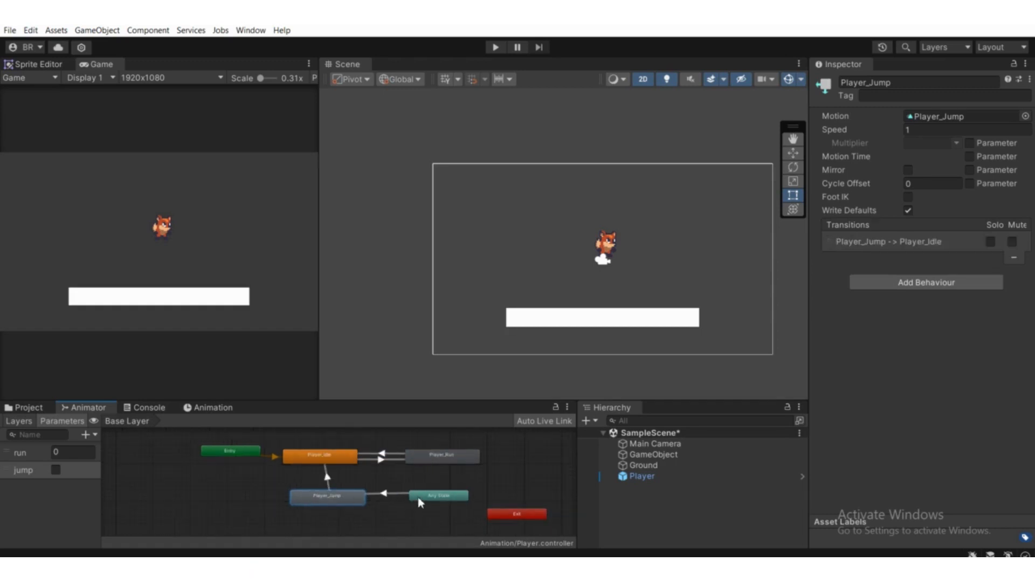
drag(418, 497, 451, 505)
click(357, 500)
drag(326, 495, 342, 497)
Create a transition from the Player_Jump state to the Player_Run state in the animator graph.
right_click(348, 497)
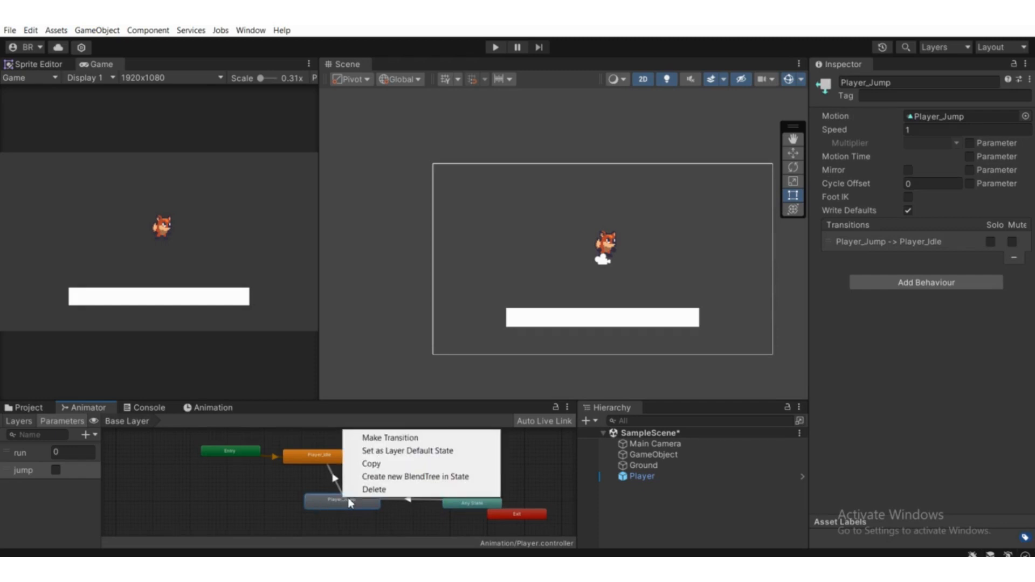
click(325, 456)
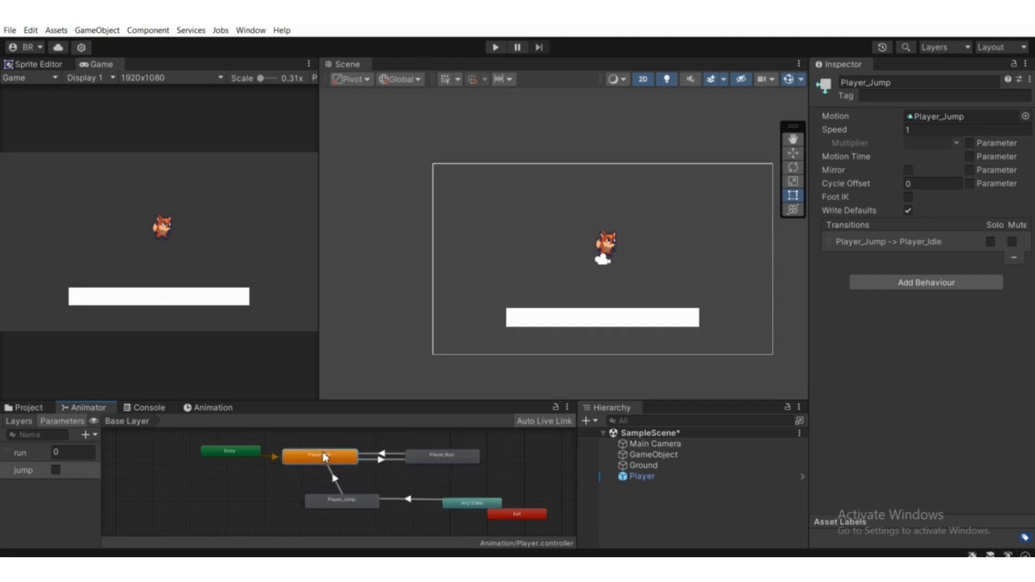
right_click(337, 497)
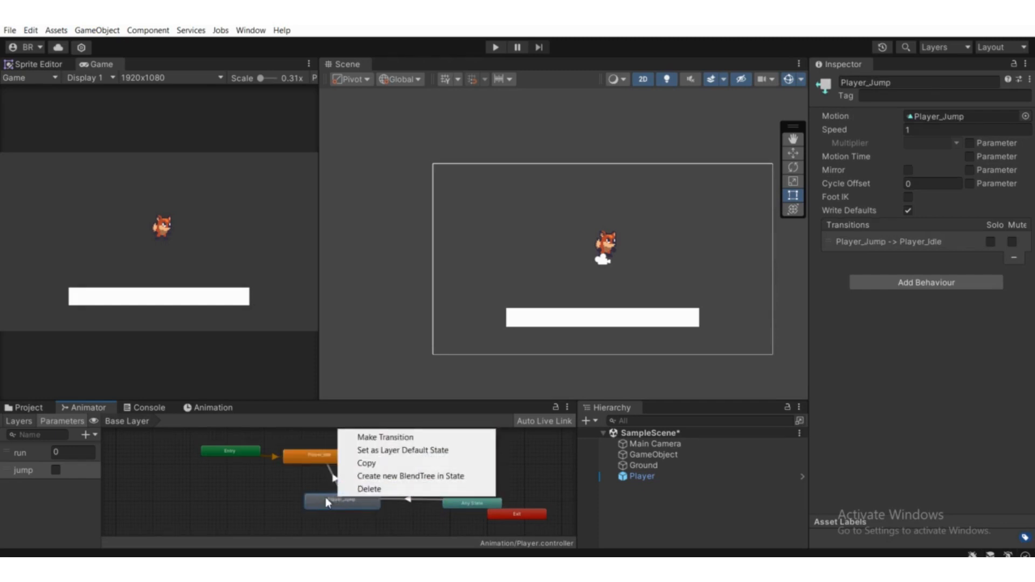
click(369, 437)
click(432, 460)
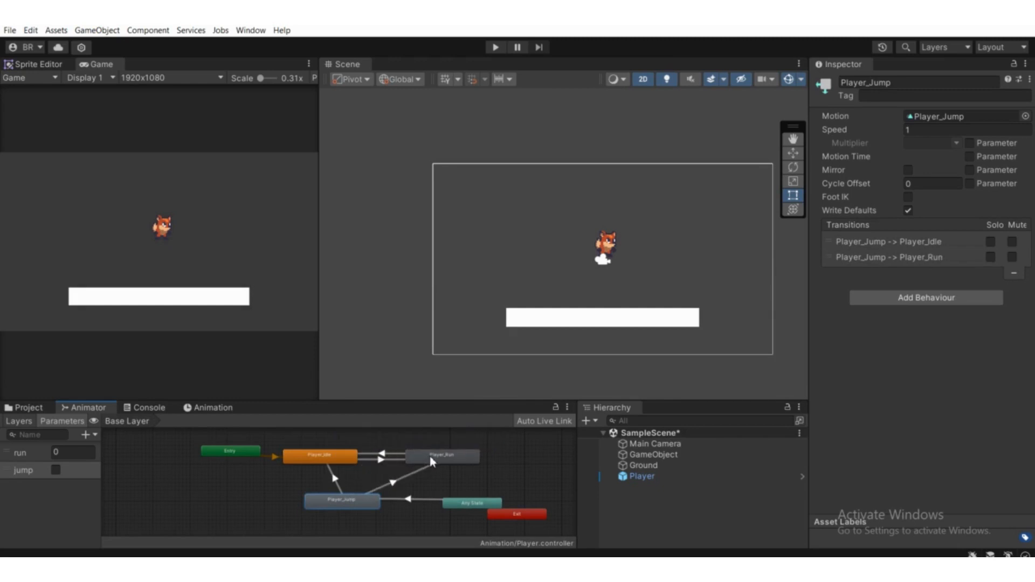
Disable Has Exit Time on the Player_Jump to Player_Idle transition and set its Transition Duration to 0.
scroll(443, 503, up, 3)
scroll(359, 479, down, 4)
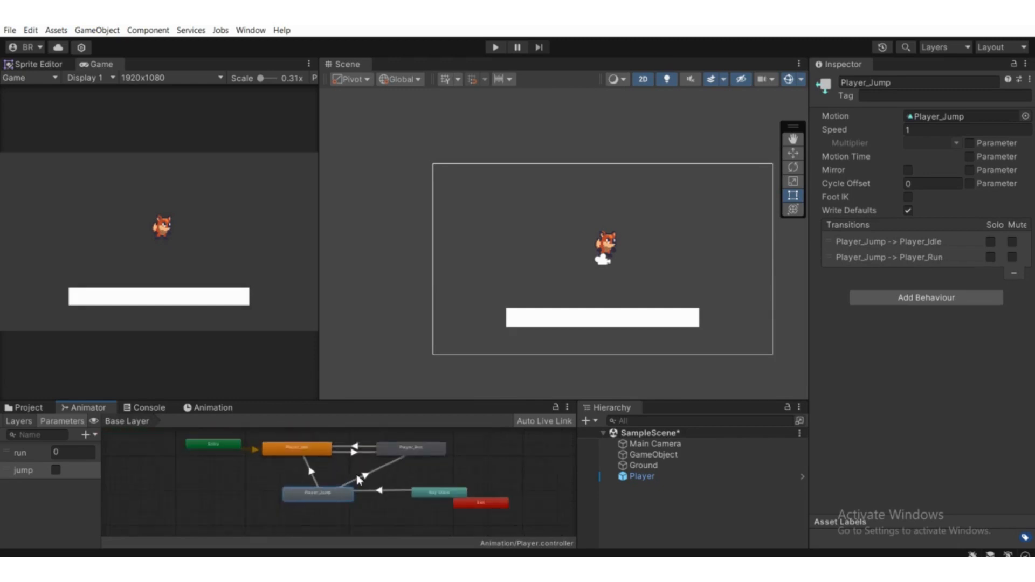
scroll(358, 479, up, 2)
click(330, 471)
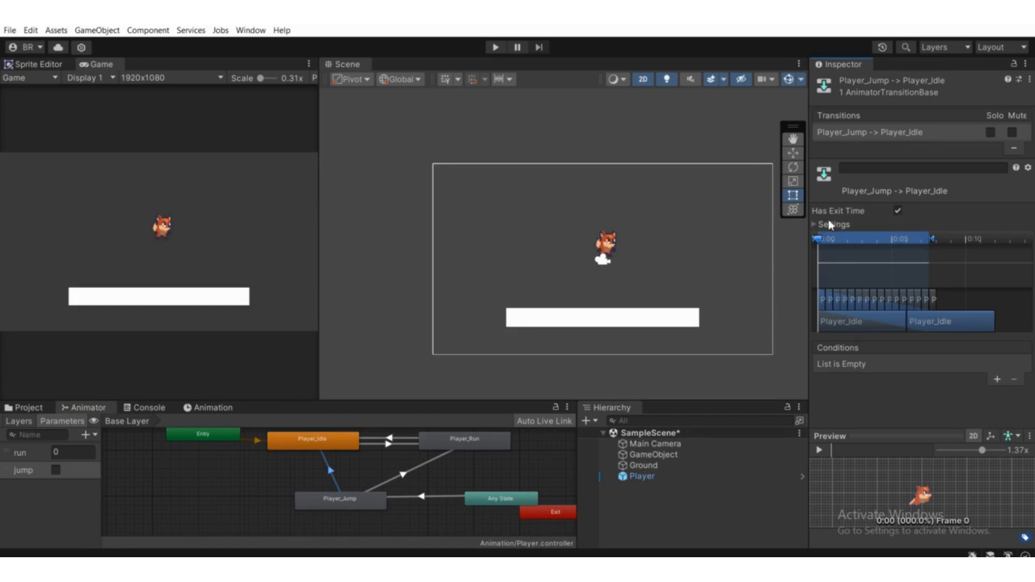
click(892, 223)
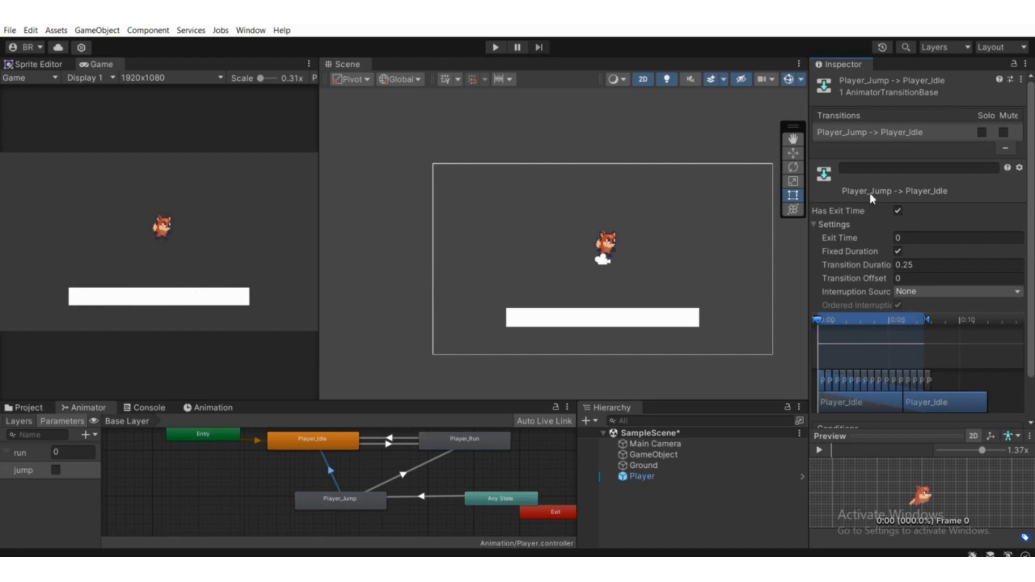
click(896, 210)
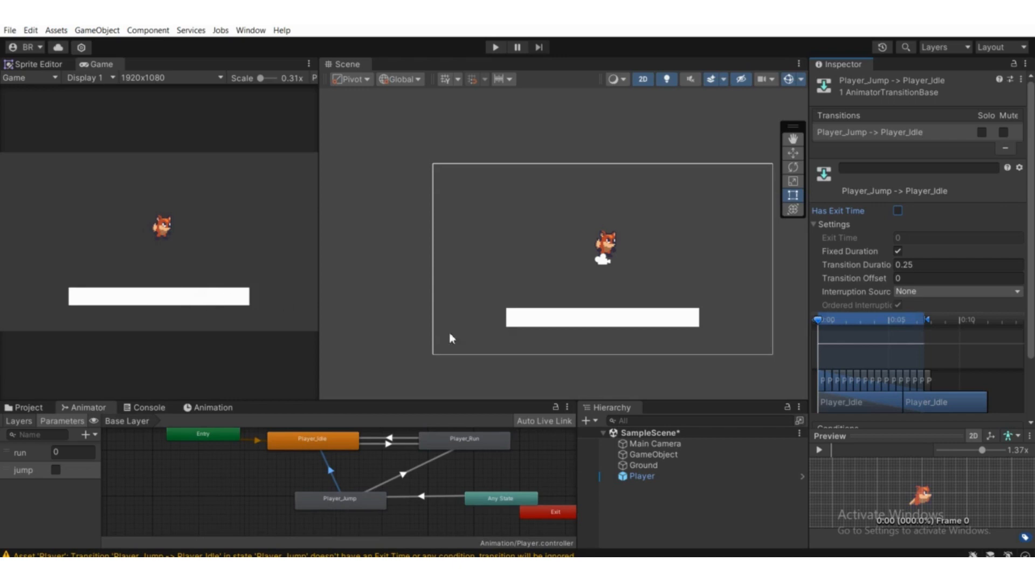
click(918, 265)
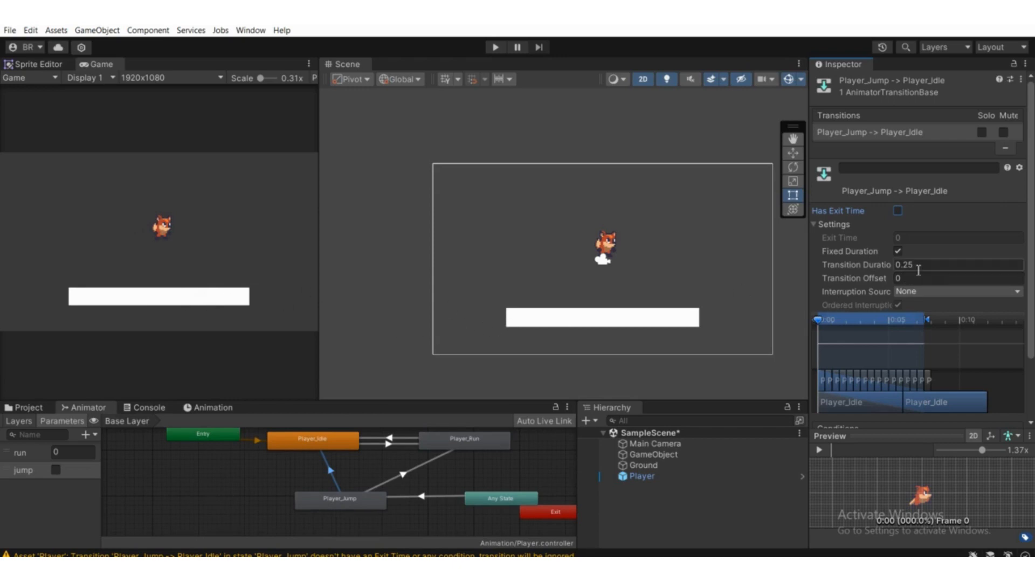
text(0)
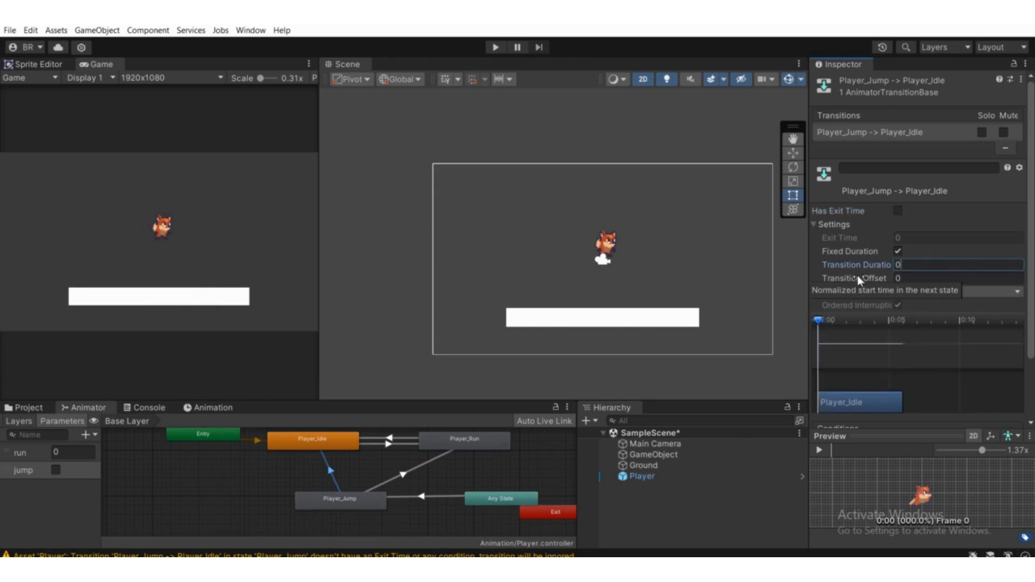
Add a condition to the Player_Jump to Player_Idle transition requiring jump to be false.
scroll(857, 278, down, 3)
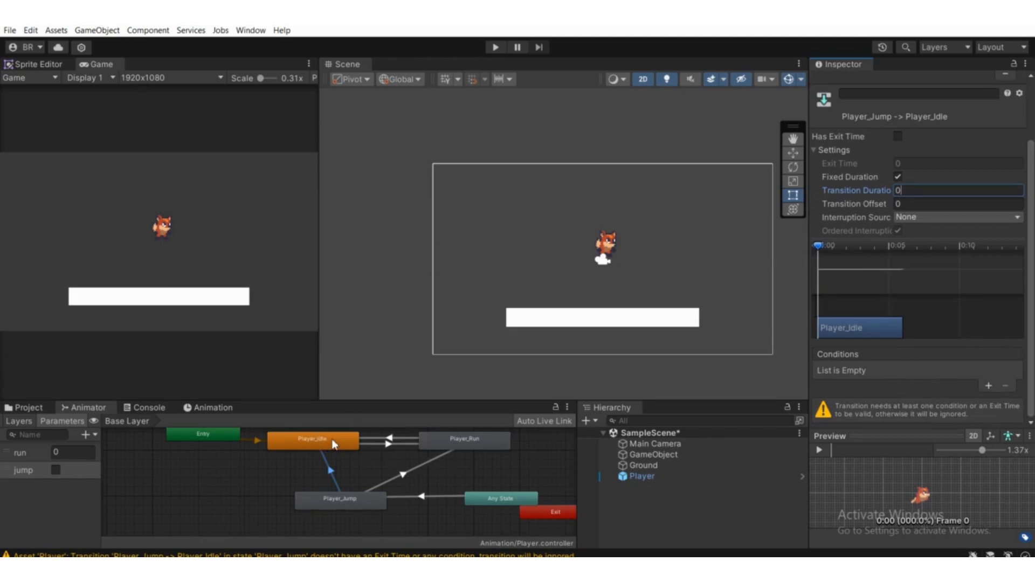
click(988, 386)
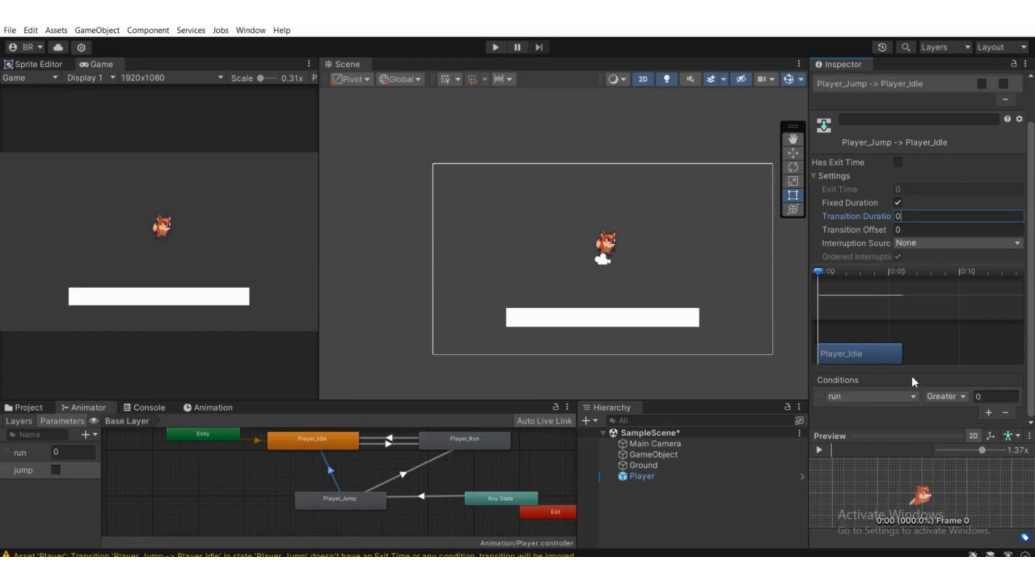
click(852, 401)
click(840, 452)
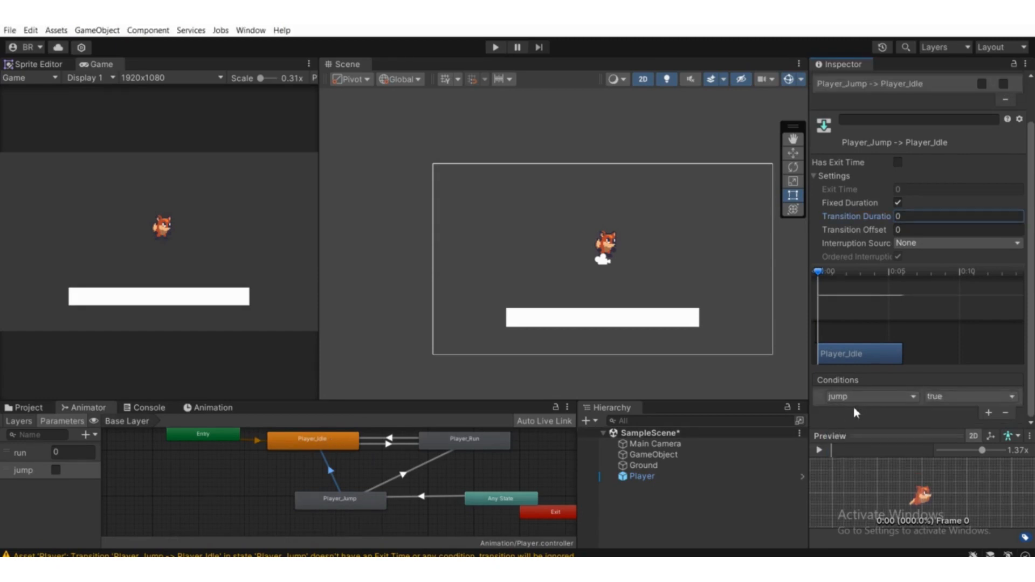
click(932, 399)
click(941, 425)
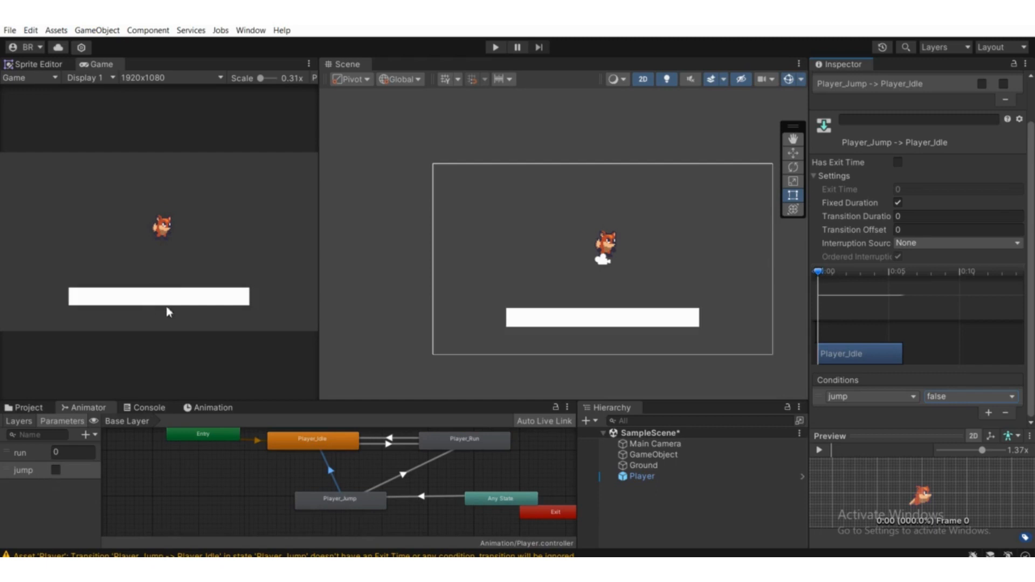
Add a second condition to the Player_Jump to Player_Idle transition: run Less than 0.1.
click(988, 413)
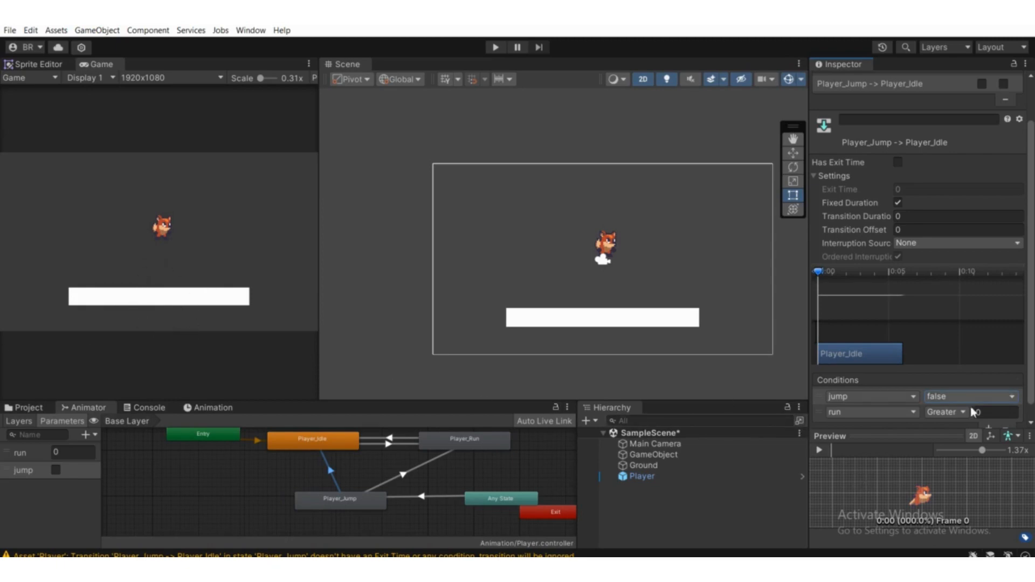
click(992, 413)
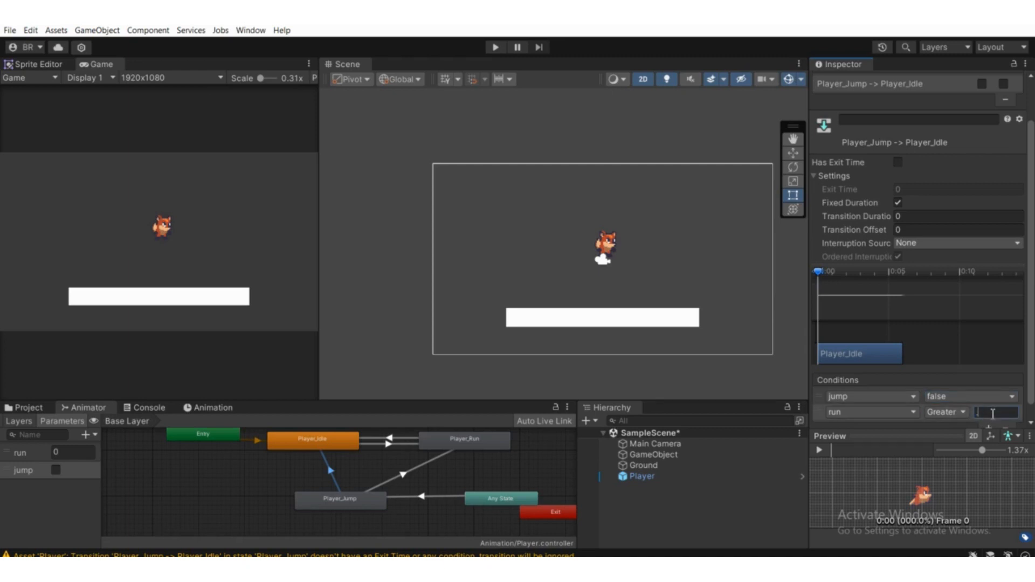
click(952, 412)
click(951, 440)
scroll(888, 418, down, 1)
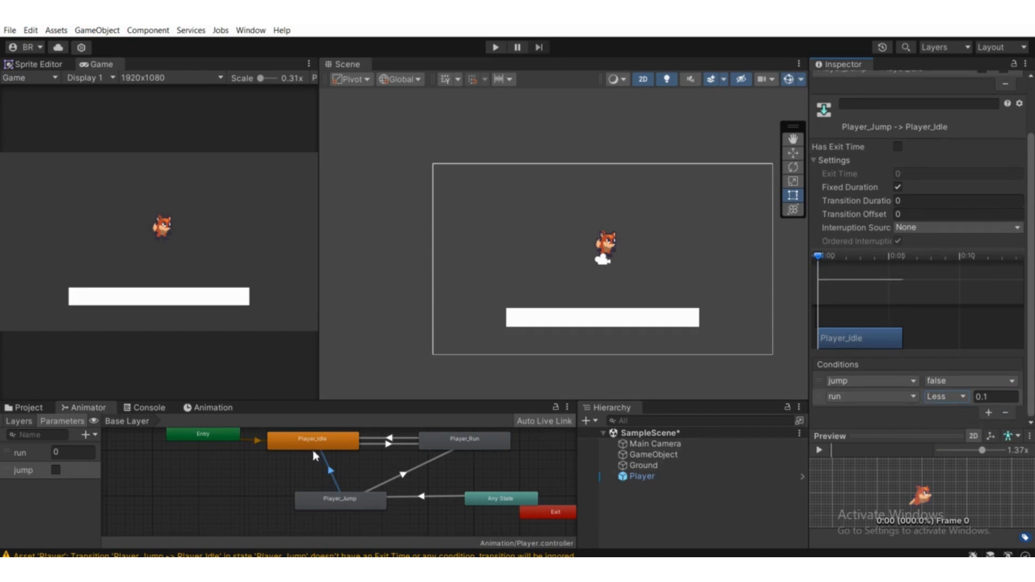
scroll(1013, 372, up, 2)
scroll(875, 411, down, 2)
click(998, 397)
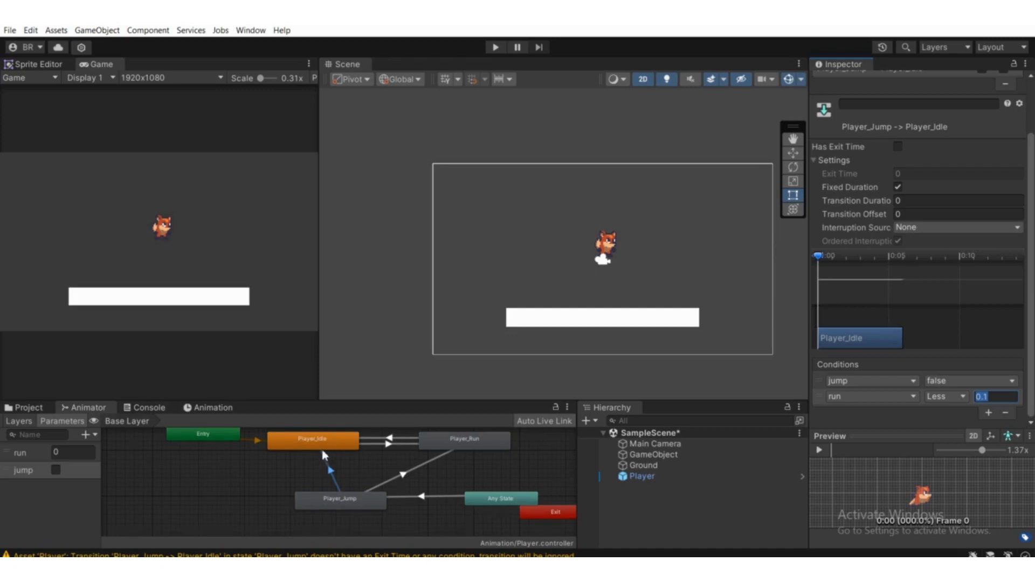
Disable Has Exit Time on the Player_Jump to Player_Run transition and set its Transition Duration to 0.
scroll(322, 449, down, 2)
click(371, 476)
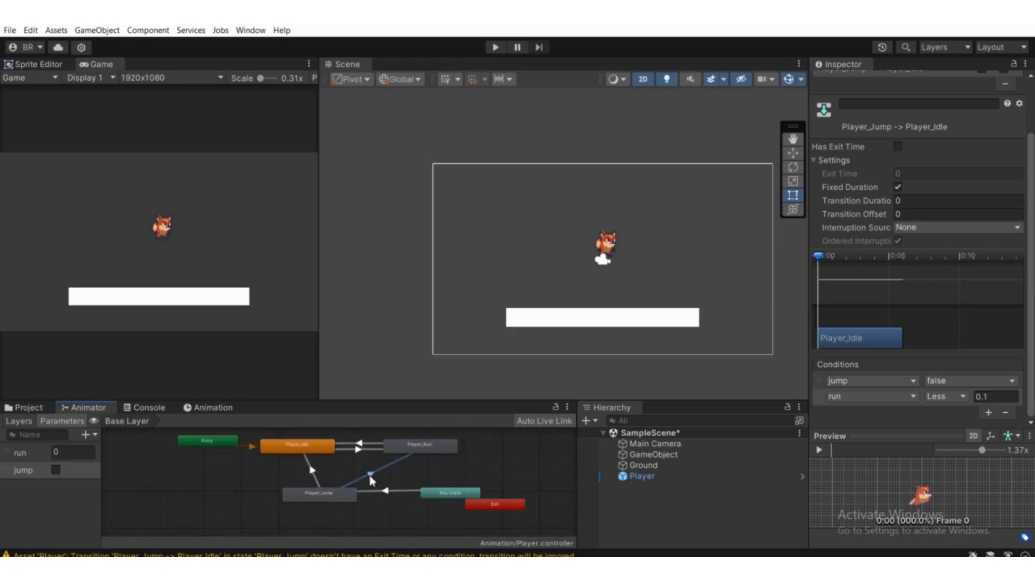
click(418, 461)
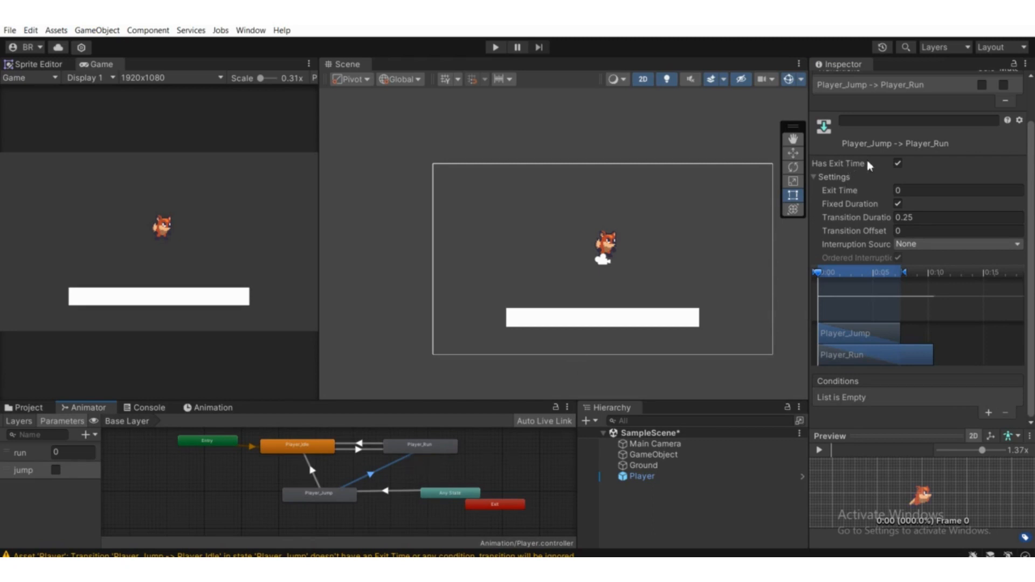
click(898, 163)
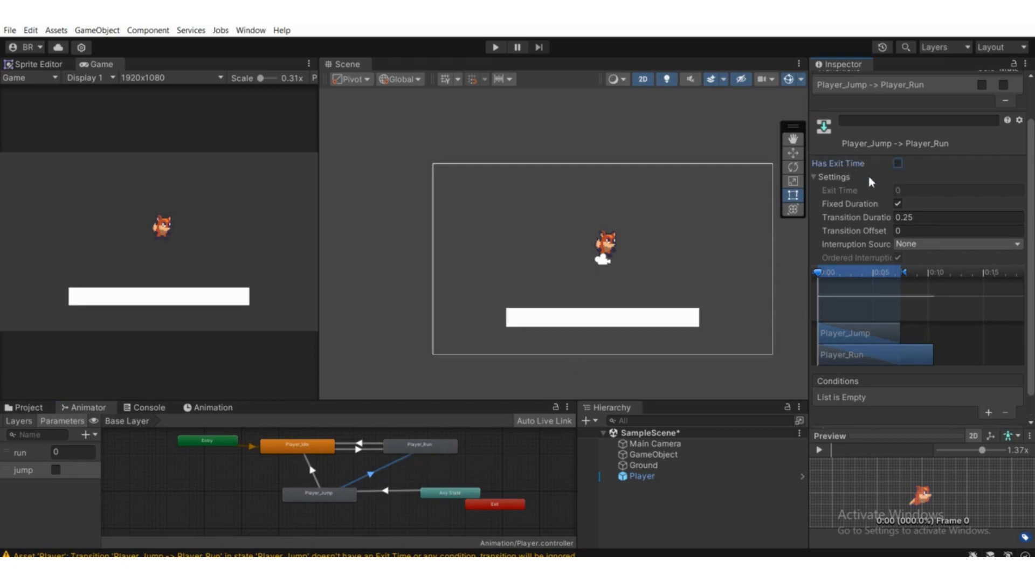
click(920, 217)
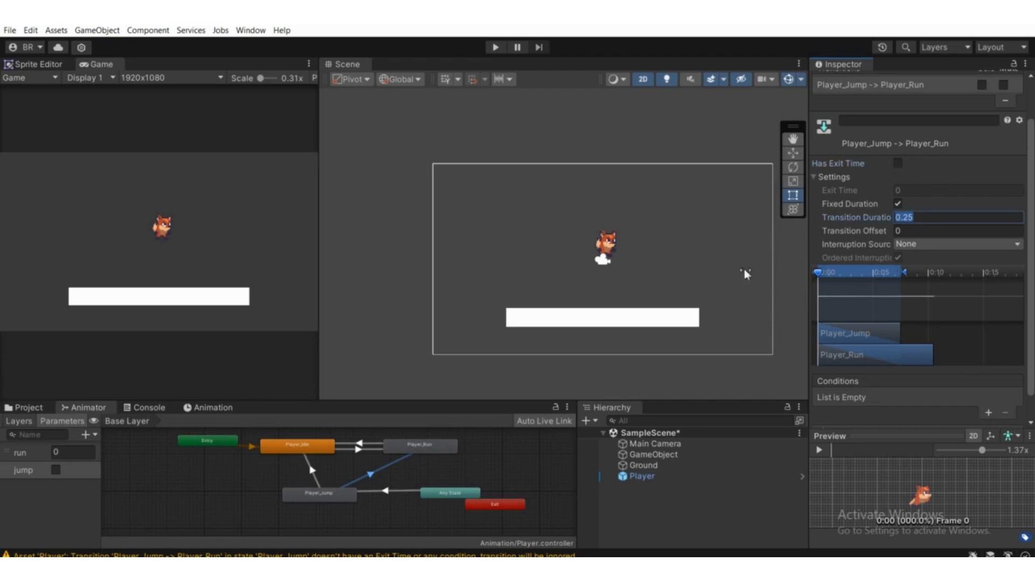
text(0)
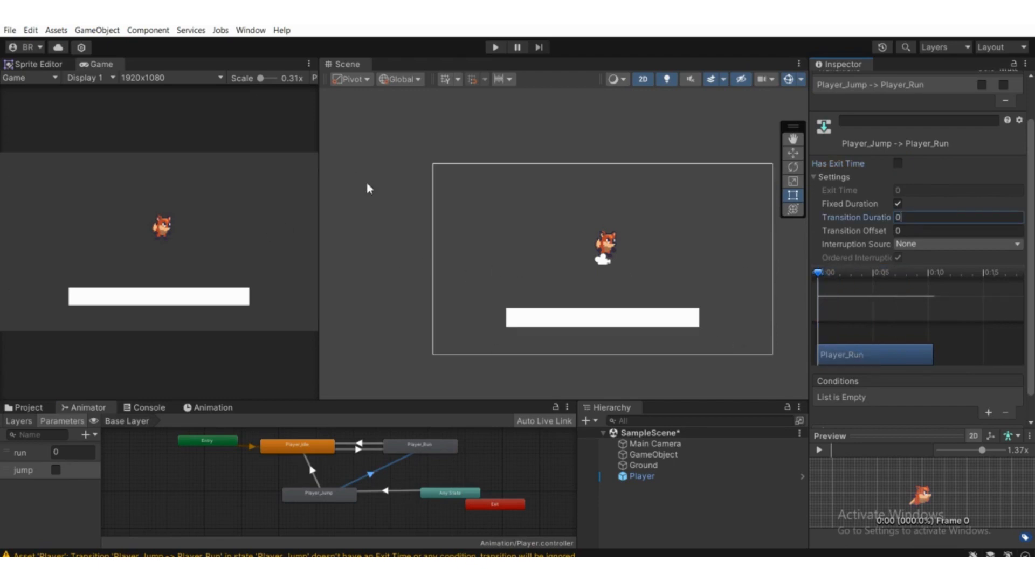
Nudge the Player_Jump state slightly right and give its transition to Player_Run the condition jump false.
drag(352, 495, 375, 489)
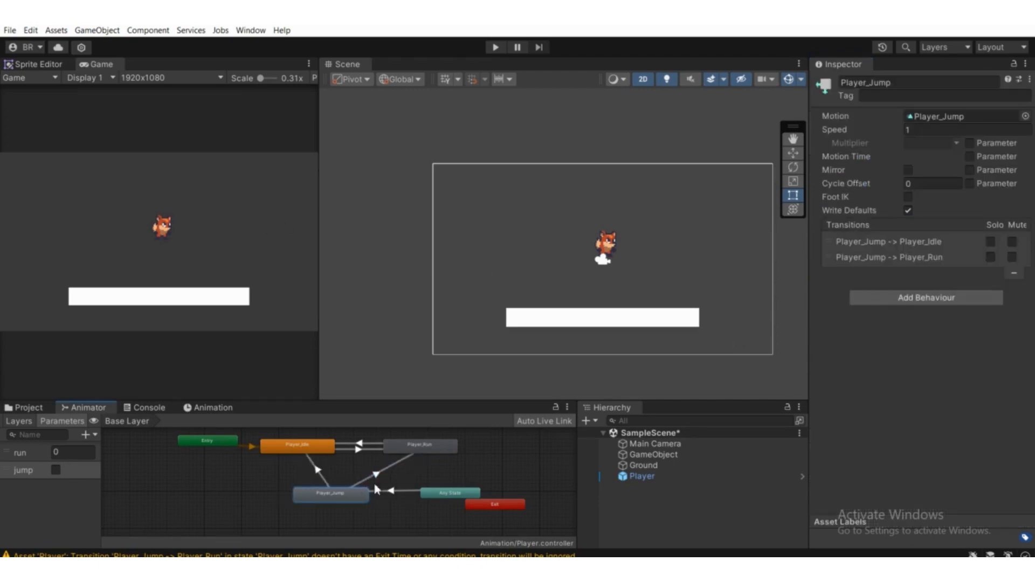
click(381, 473)
scroll(401, 488, up, 2)
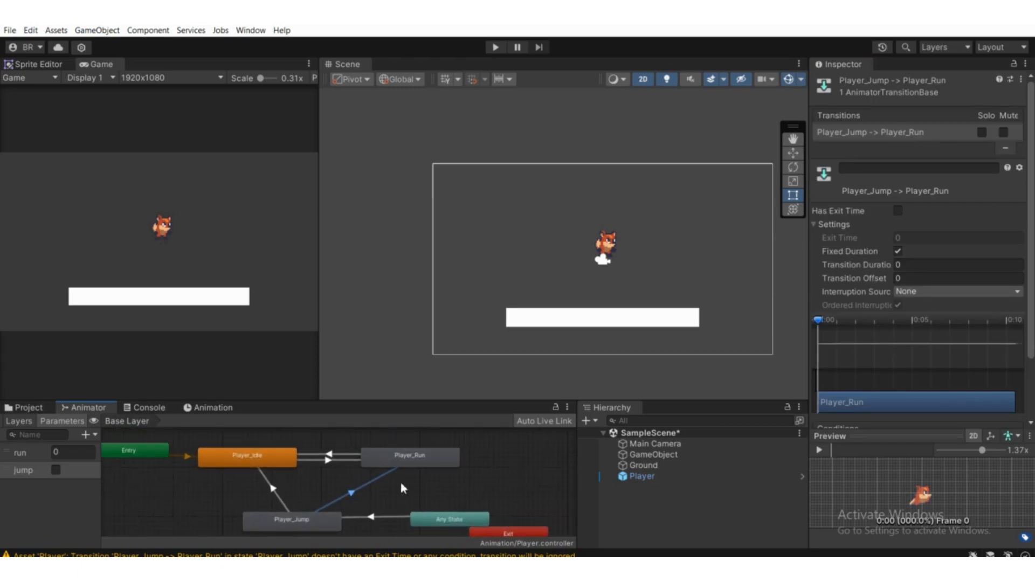
scroll(954, 405, down, 3)
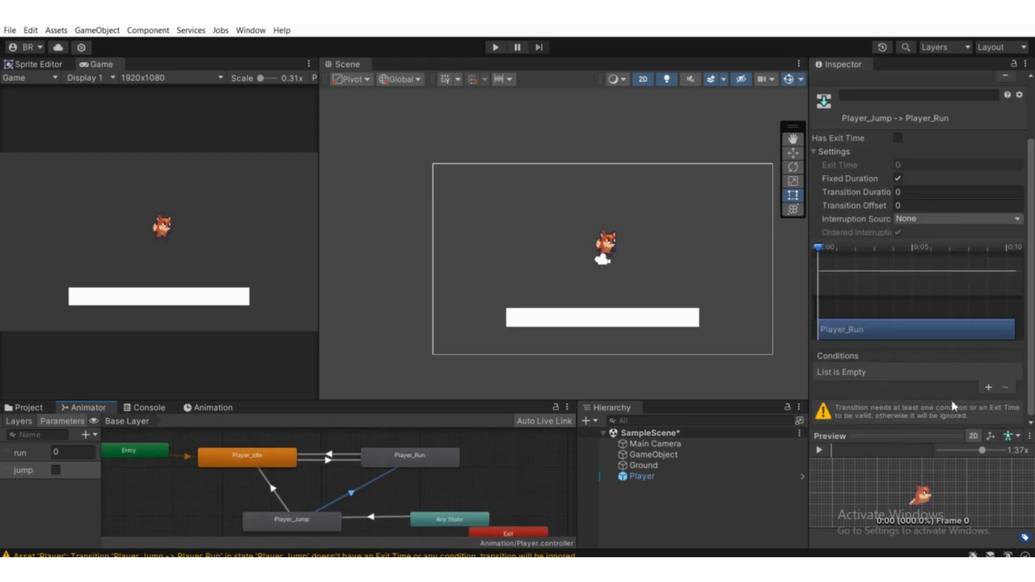
click(987, 387)
click(842, 397)
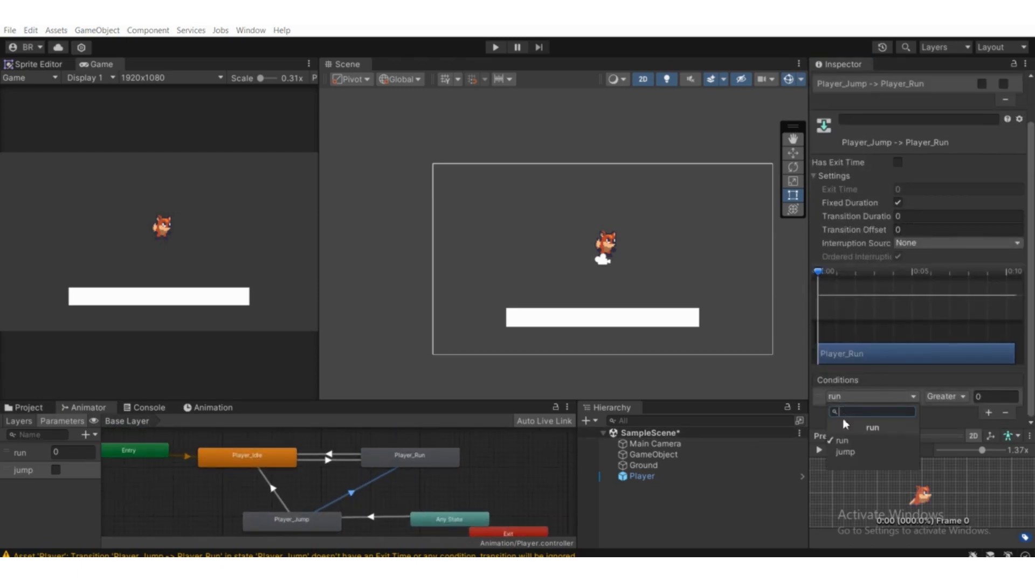
click(843, 449)
click(970, 396)
click(950, 424)
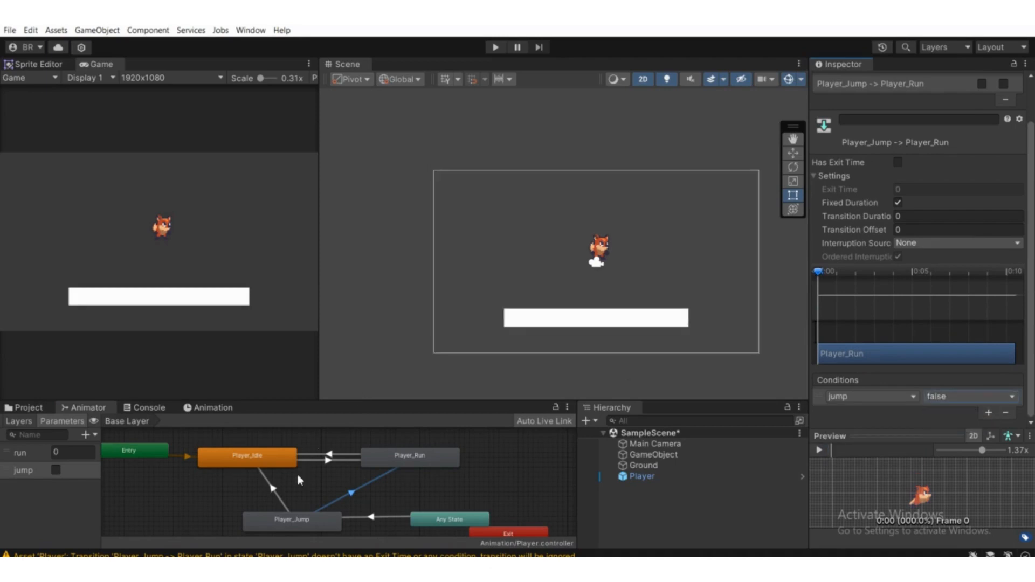
Shift Player_Jump slightly right again and add a second condition to its Player_Run transition: run Greater than .1.
drag(312, 509, 329, 505)
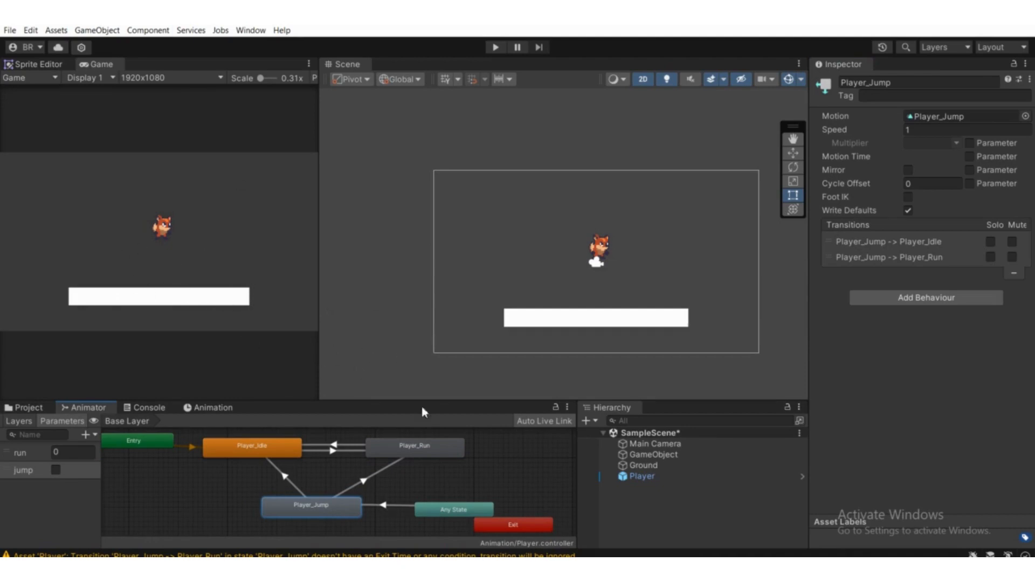
scroll(358, 515, up, 2)
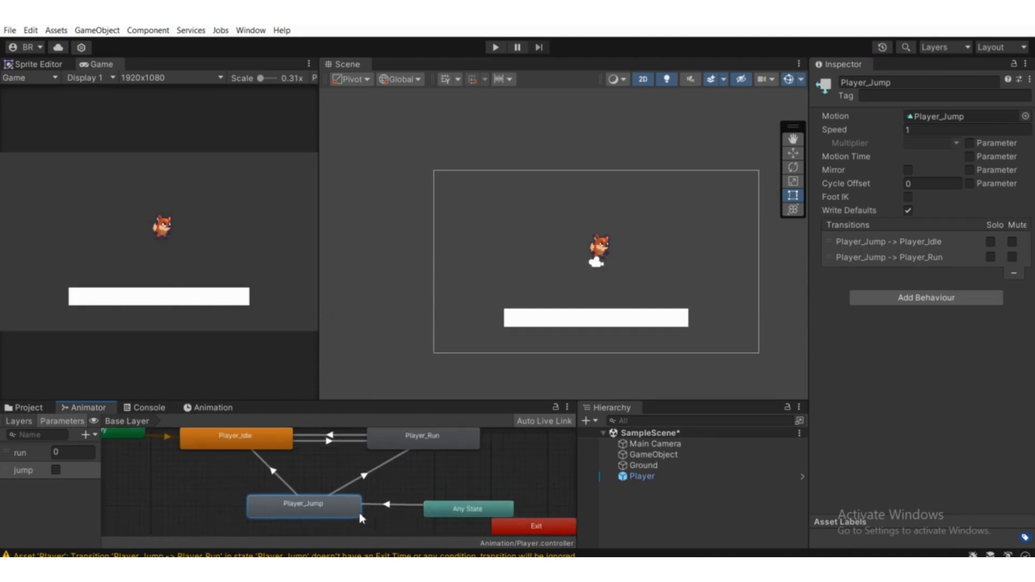
click(364, 477)
scroll(1017, 367, down, 2)
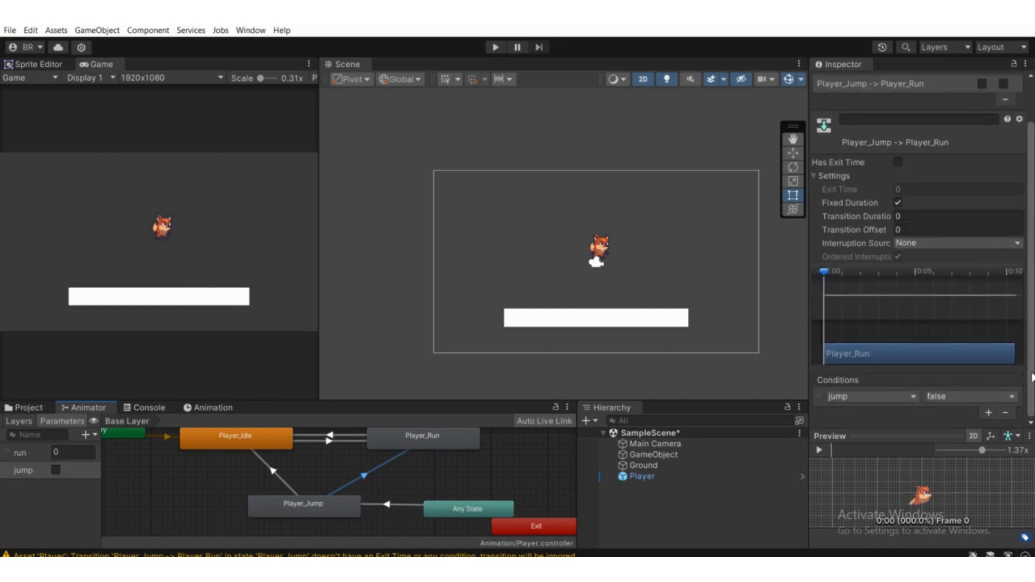
click(987, 413)
scroll(926, 416, down, 1)
click(990, 396)
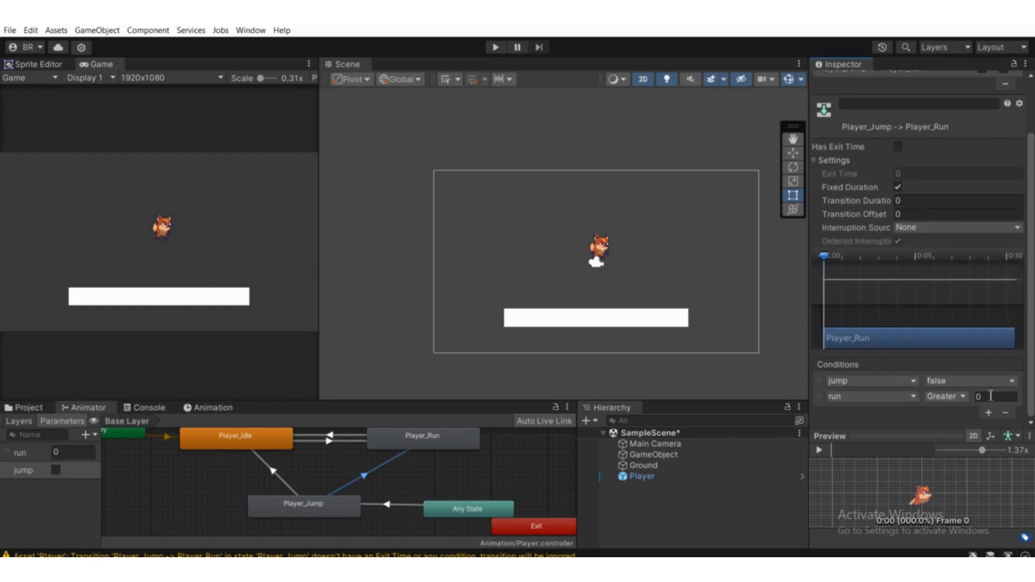
text(.1)
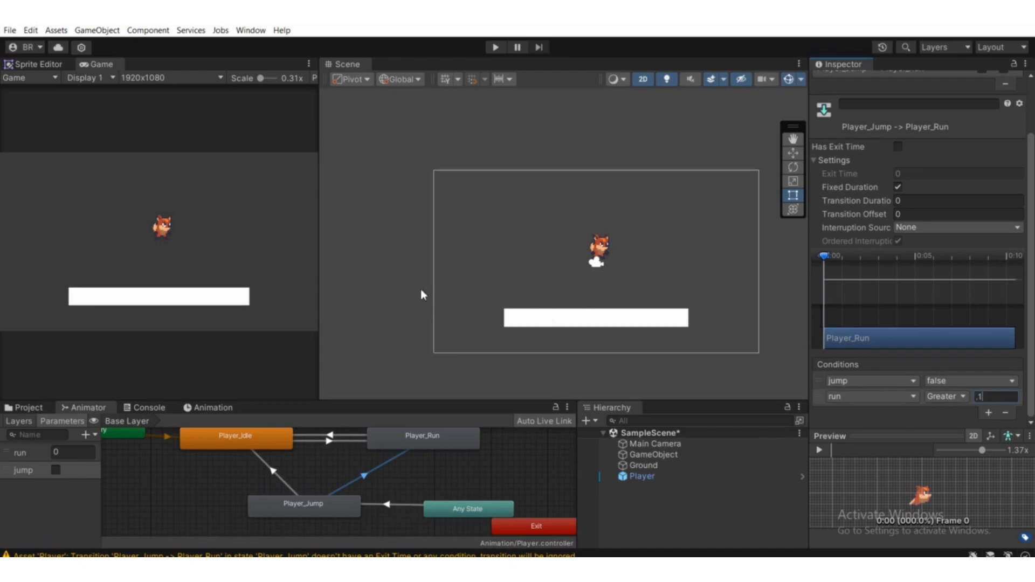
scroll(422, 291, down, 1)
scroll(264, 263, up, 1)
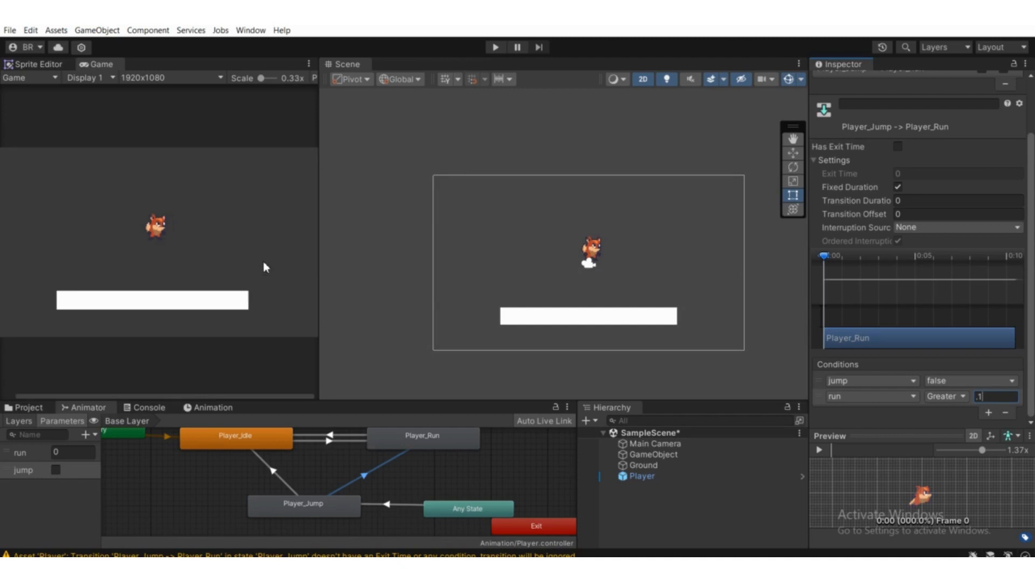
scroll(263, 263, down, 1)
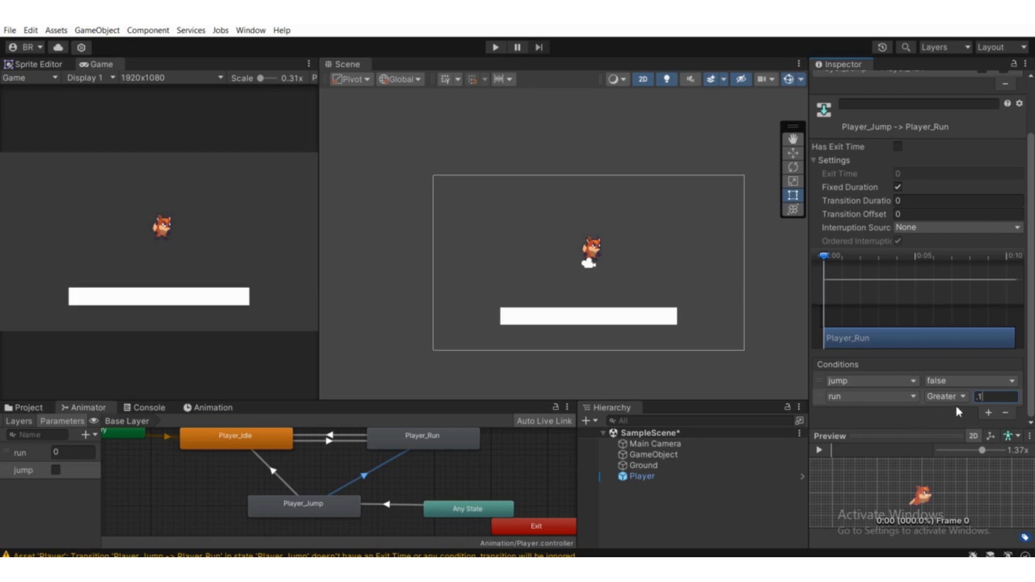
Review the run conditions on Player_Jump's transitions to Player_Run and Player_Idle alongside the run parameter in the Animator.
drag(989, 395, 973, 397)
scroll(524, 318, up, 2)
scroll(531, 319, down, 2)
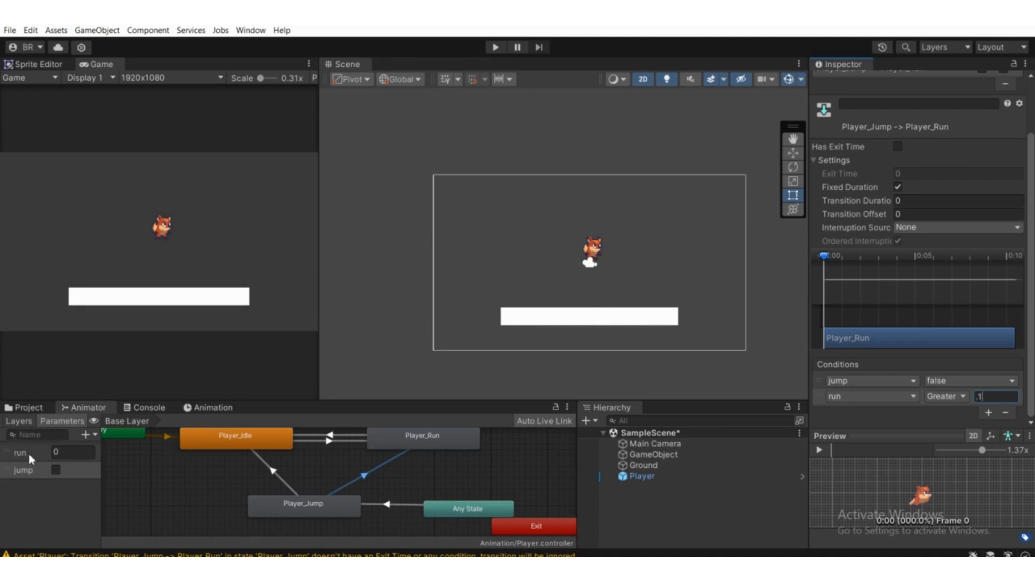
click(65, 455)
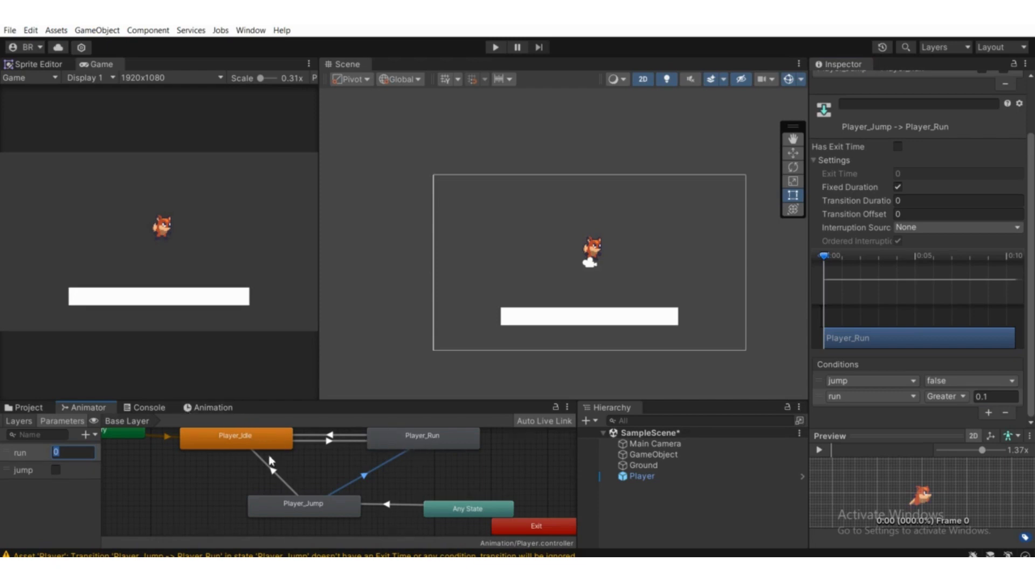
scroll(258, 451, down, 3)
middle_drag(257, 452, 309, 458)
scroll(309, 458, up, 4)
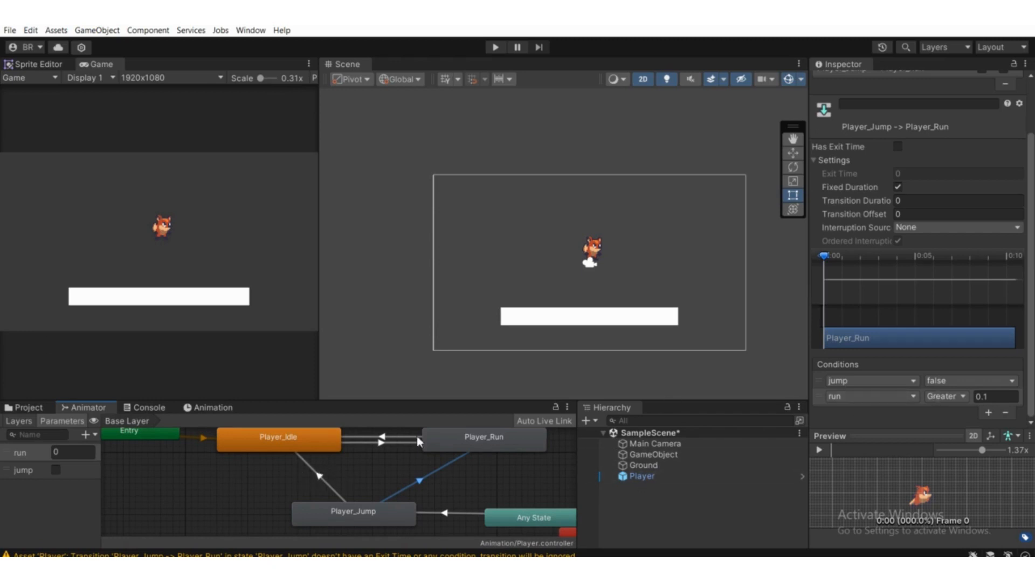
click(320, 477)
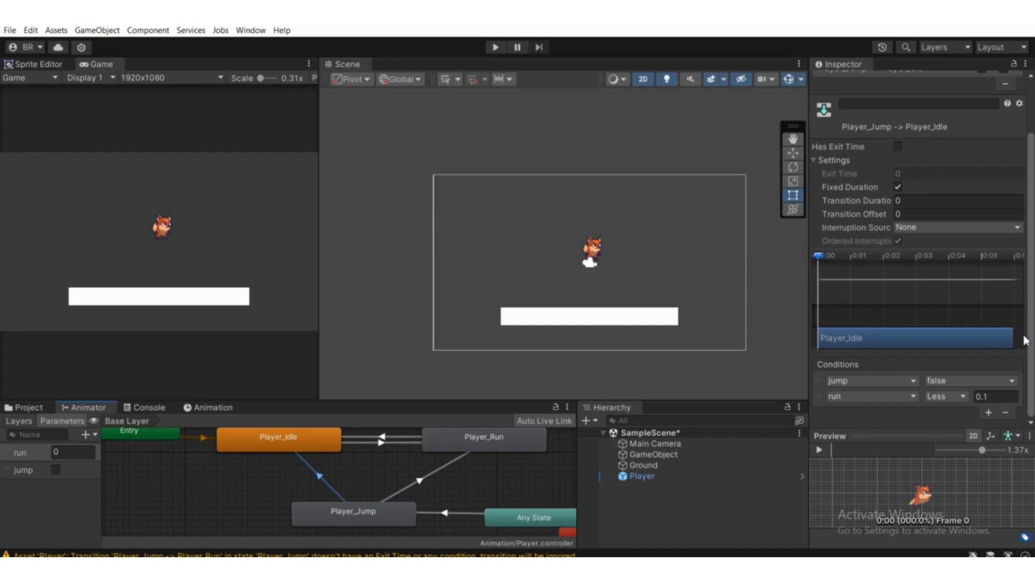
click(978, 396)
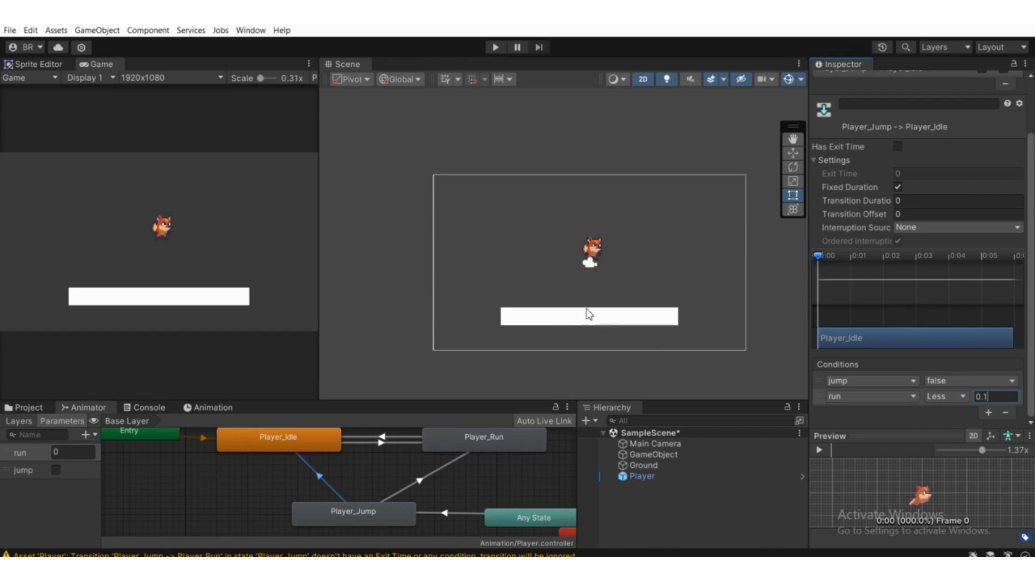
drag(996, 402, 979, 402)
click(56, 453)
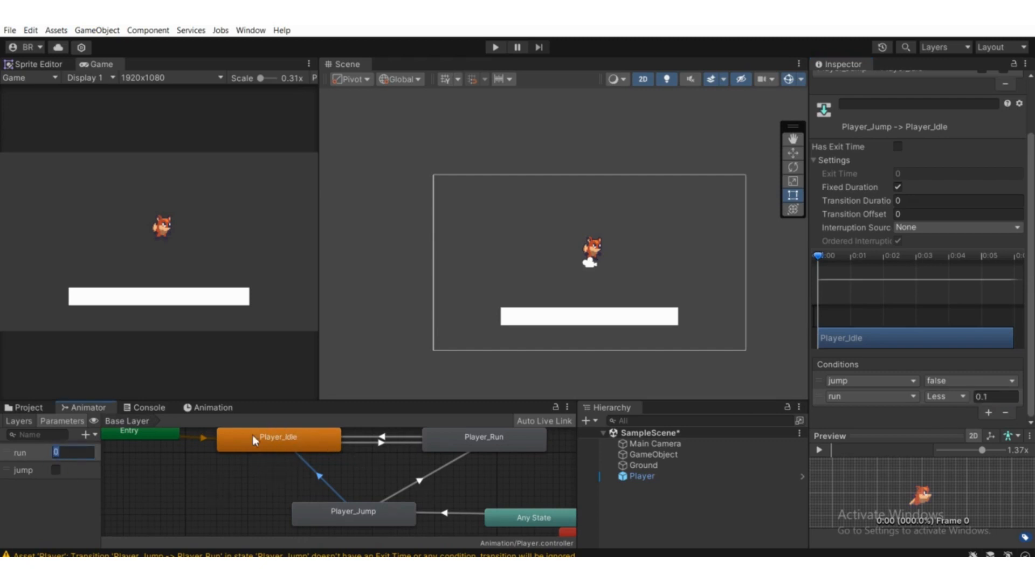
scroll(264, 436, down, 2)
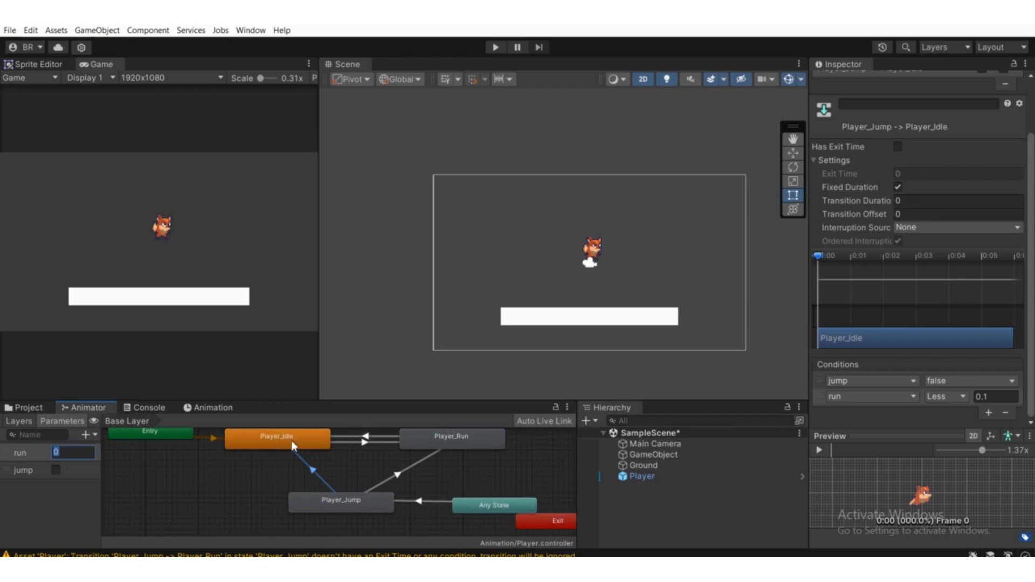
Clear the transition warnings from the Console and select the Any State to Player_Jump transition in the Animator.
click(146, 408)
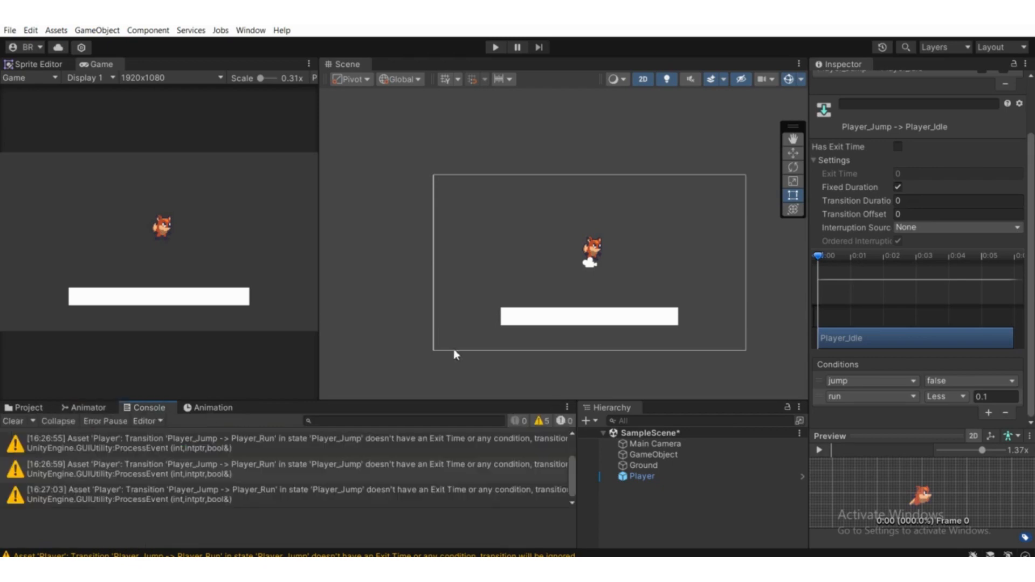
click(95, 408)
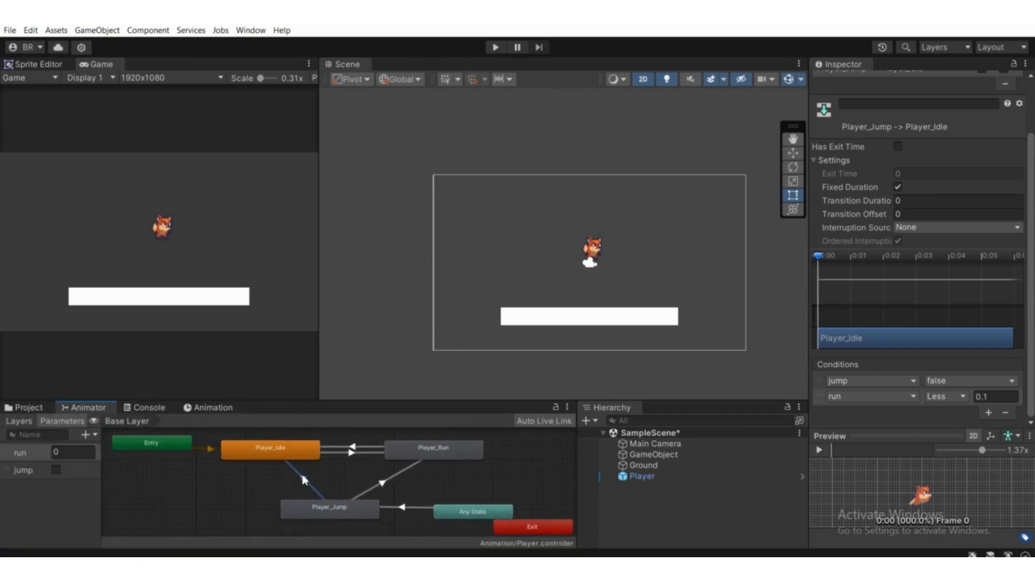
scroll(302, 474, up, 1)
click(416, 513)
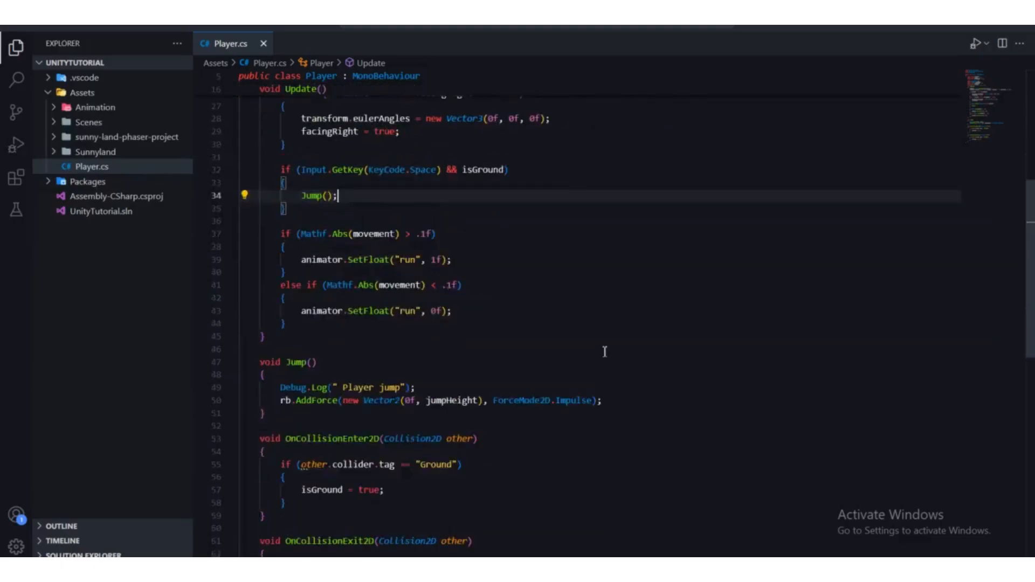
In Player.cs in Visual Studio Code, add animator.SetBool("jump", true); after the Jump(); call in Update and save the script.
scroll(605, 351, up, 1)
scroll(605, 351, down, 3)
scroll(539, 324, up, 6)
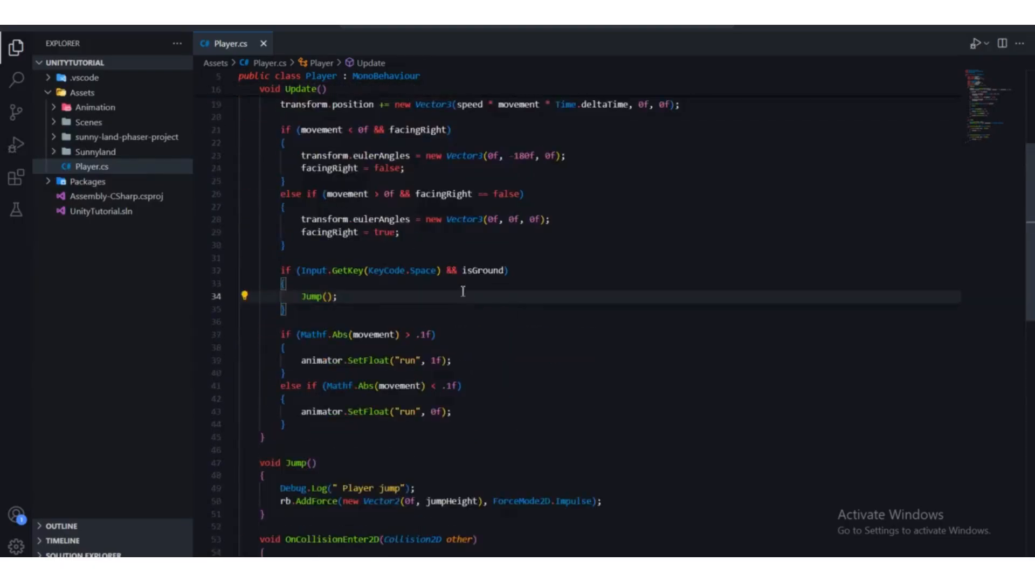
scroll(462, 291, up, 4)
scroll(464, 331, down, 1)
key(Return)
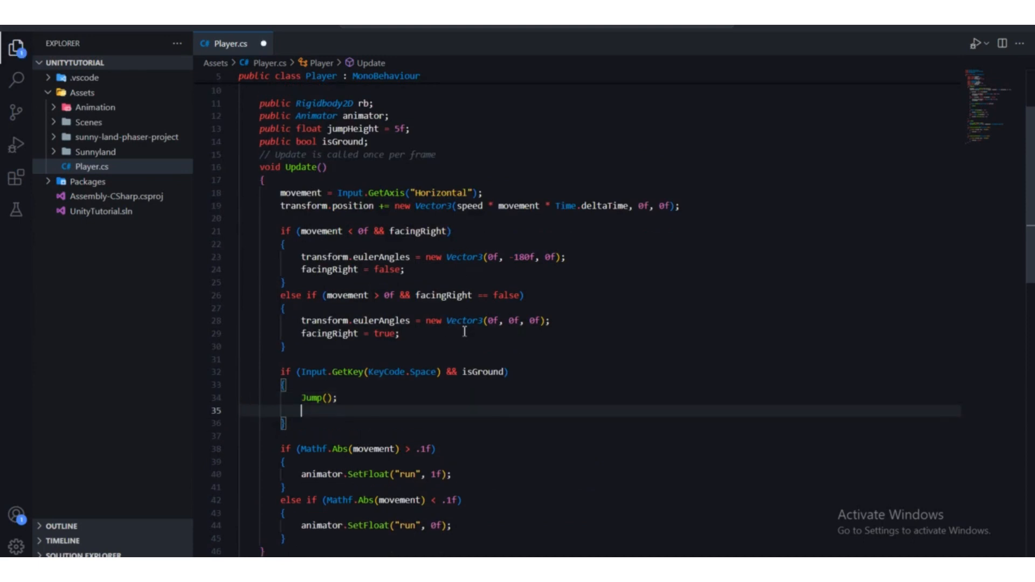
text(animator)
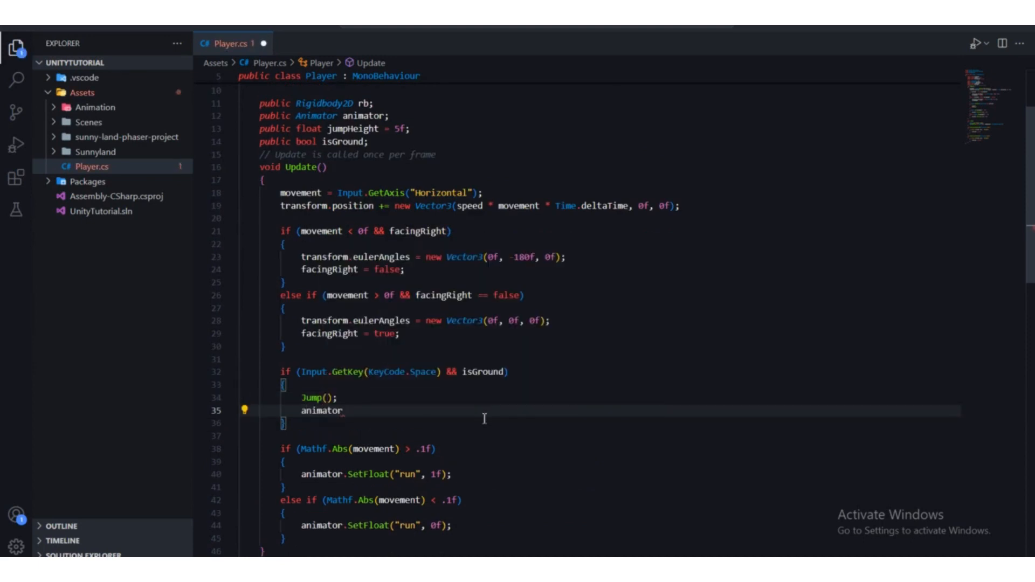
text(.SetBo)
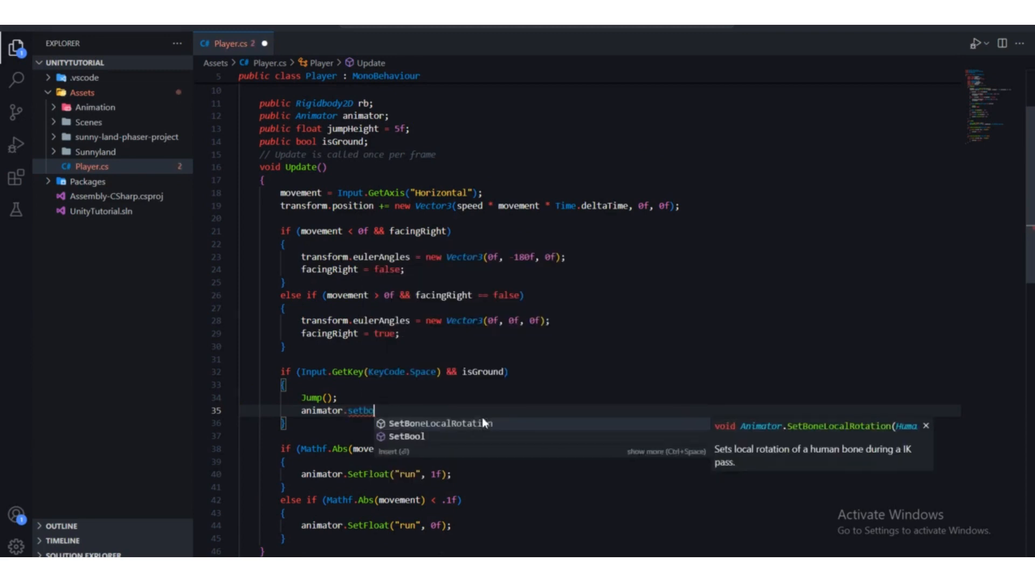
key(Down)
key(Tab)
text(()
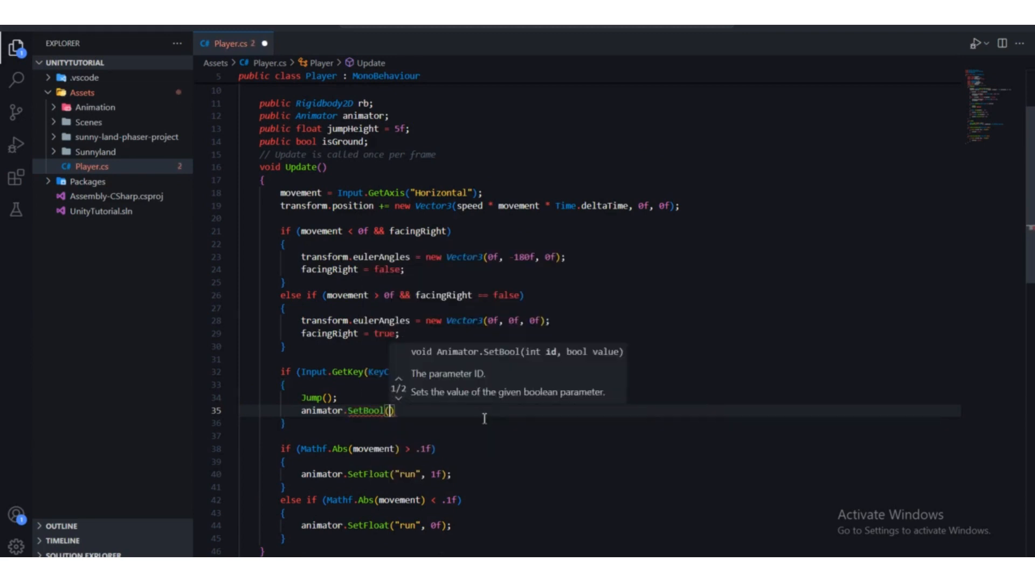
text(")
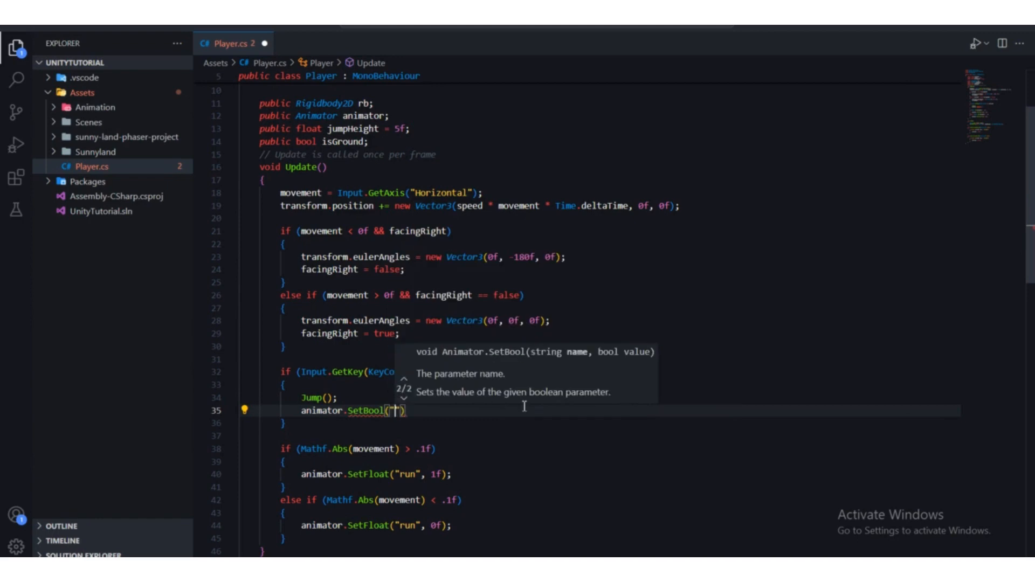
text(jump)
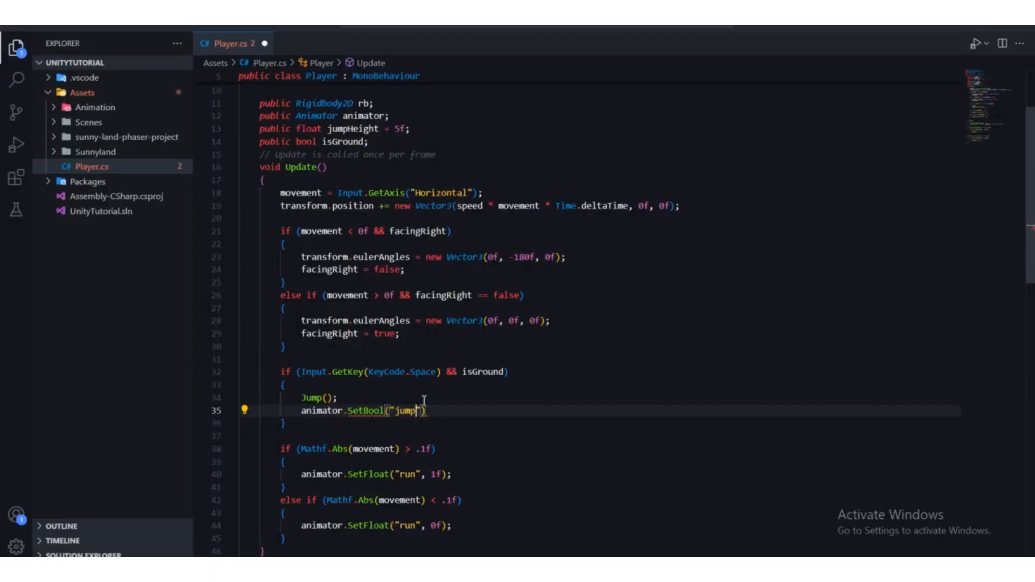
text(, tru)
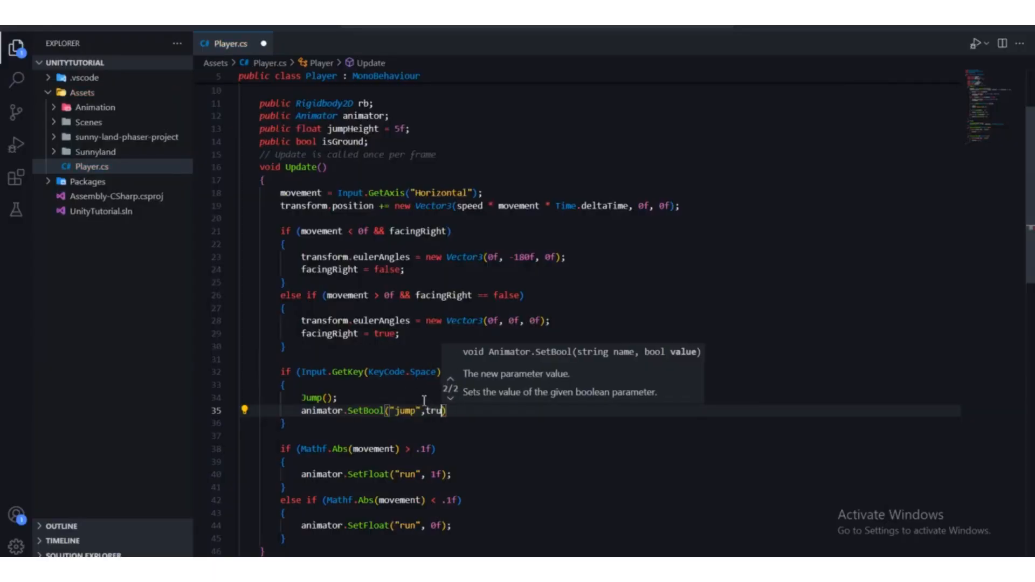
text(e);)
key(ctrl+s)
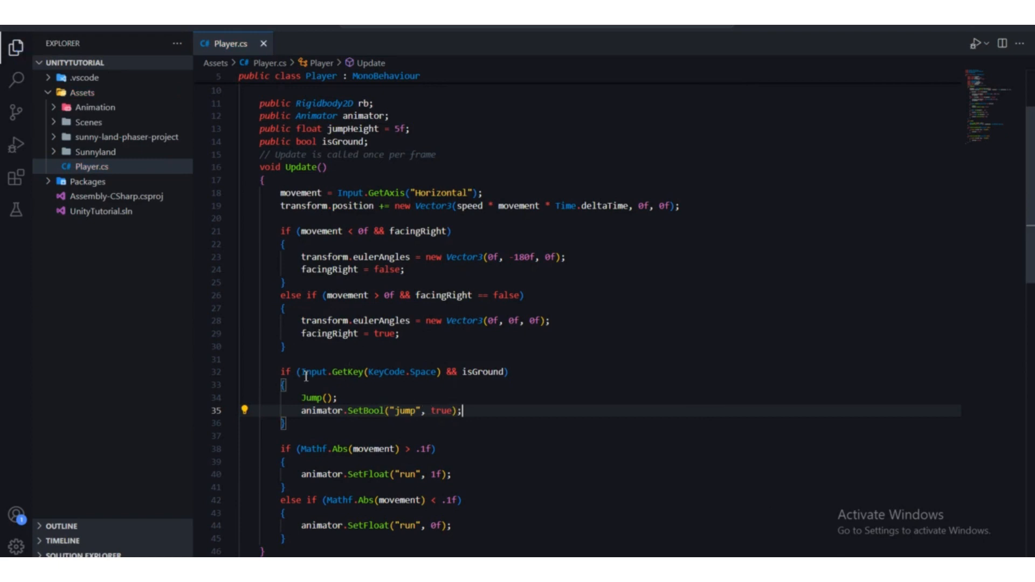
Review the Space key and isGround condition and the animator.SetBool("jump", true) line it triggers in Update.
drag(304, 373, 439, 374)
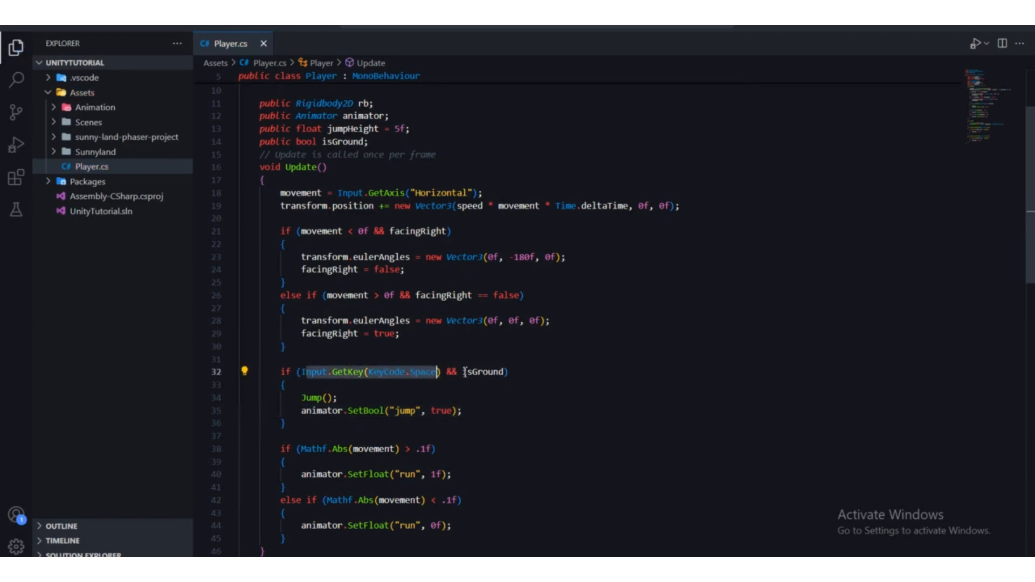
double_click(475, 372)
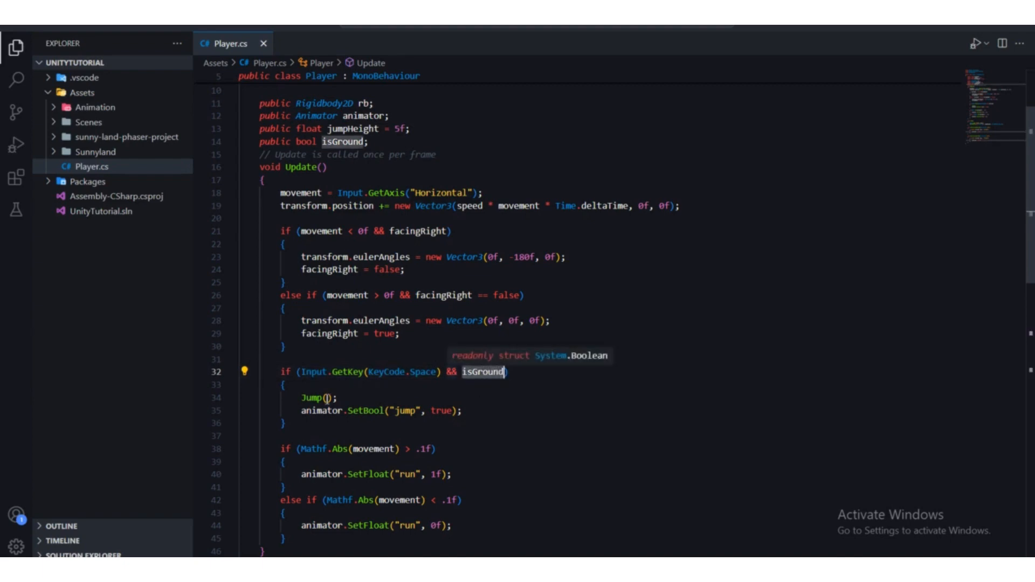
drag(300, 410, 417, 412)
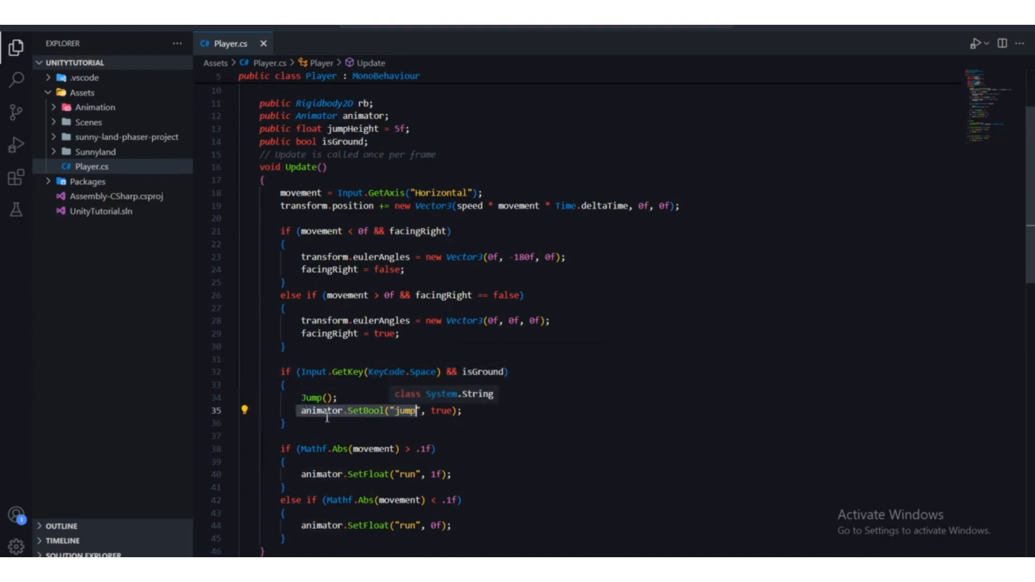
click(344, 411)
drag(350, 411, 488, 416)
scroll(485, 417, down, 2)
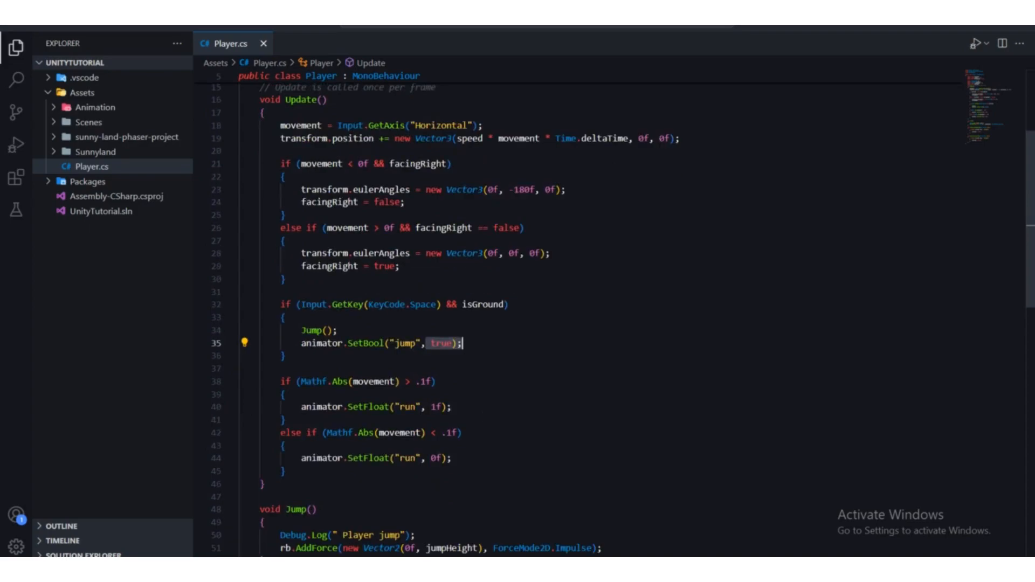
Switch to Unity, run the game and make the player jump, watching the Player_Jump state in the Animator.
key(alt+Tab)
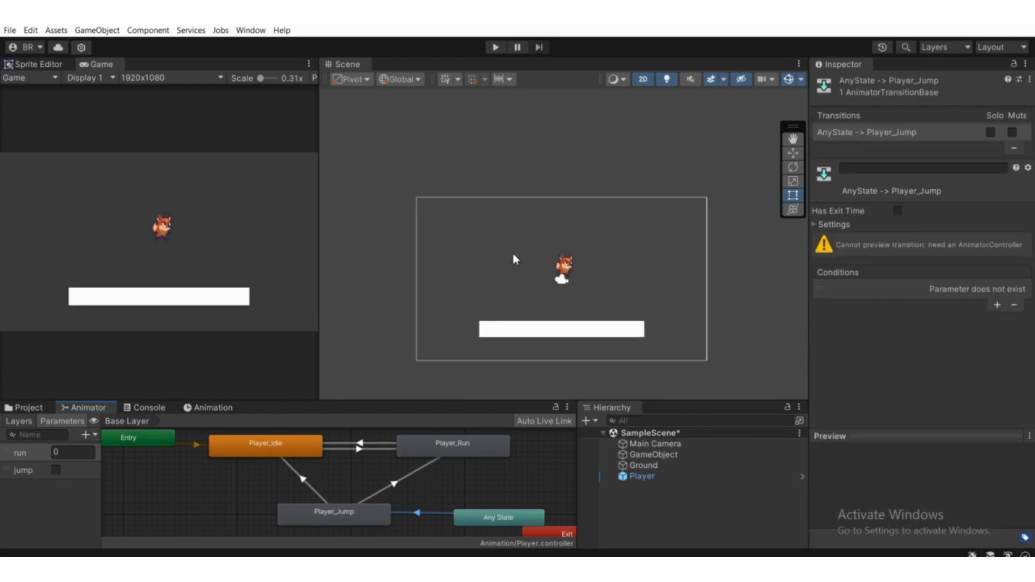
click(495, 47)
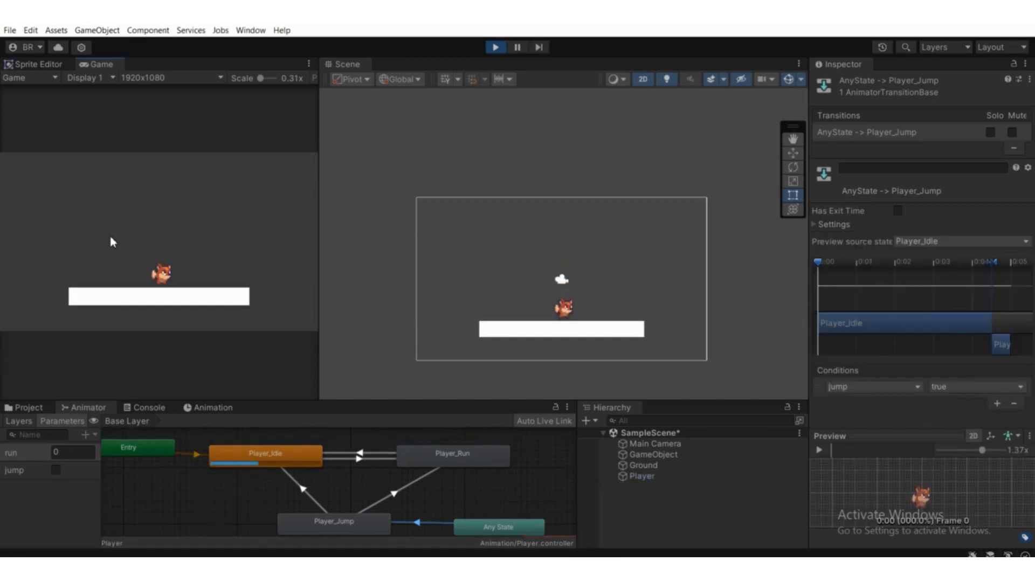
key(space)
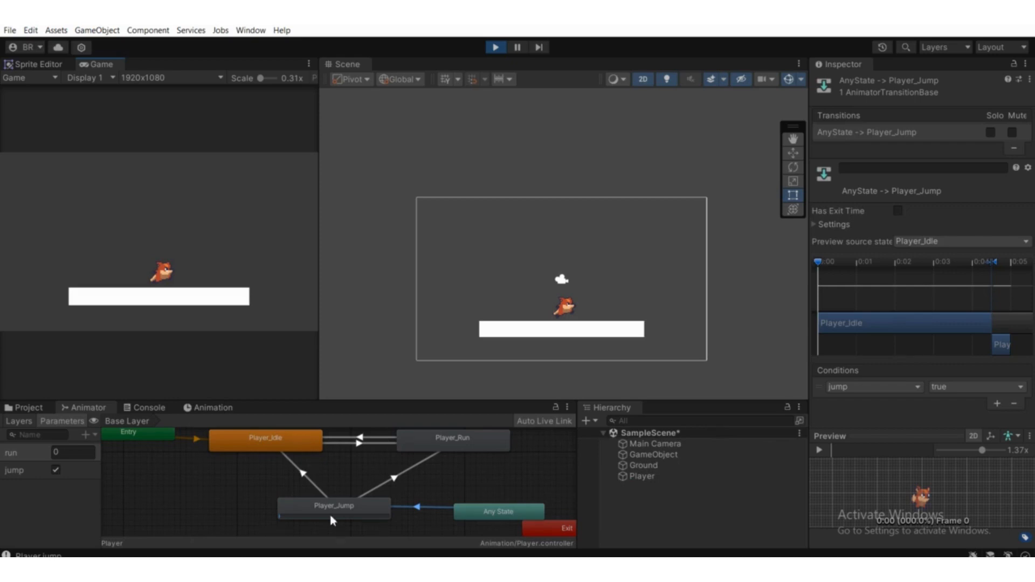
scroll(307, 504, down, 1)
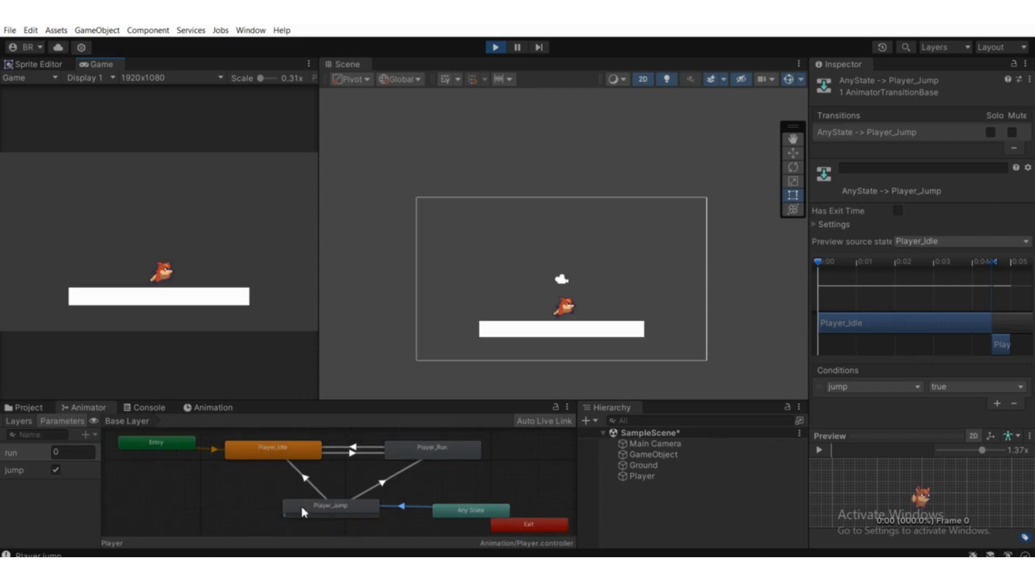
scroll(322, 502, up, 2)
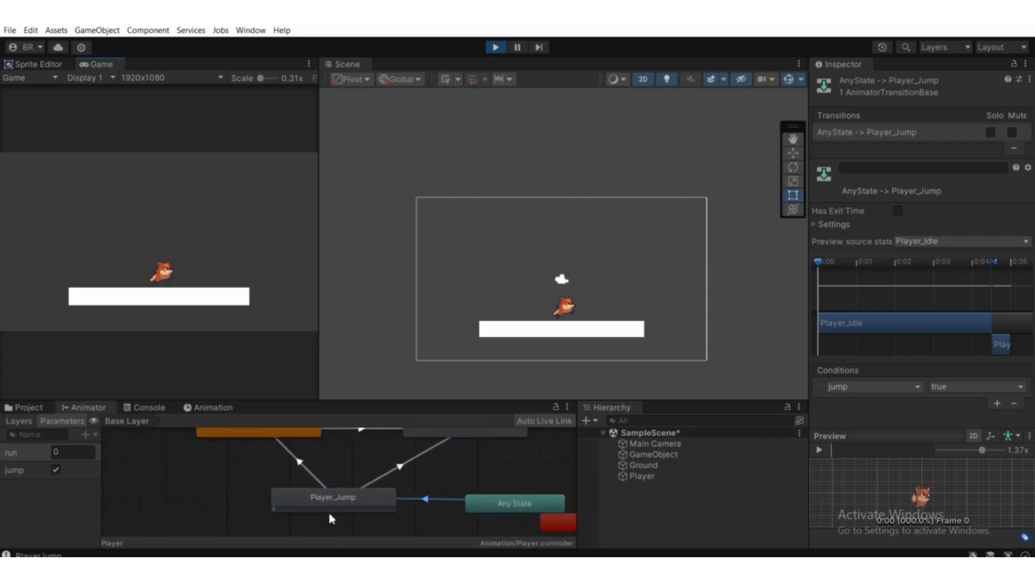
scroll(318, 501, down, 2)
scroll(314, 500, up, 2)
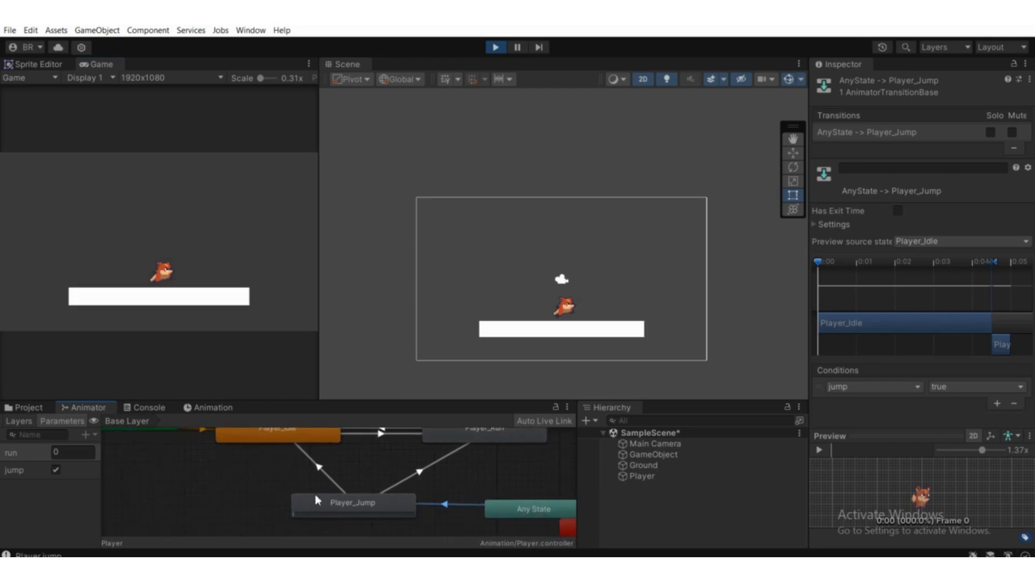
Inspect the conditions of Player_Jump's transitions to Player_Run and Player_Idle while the game runs, and exit Play mode.
click(319, 470)
click(410, 470)
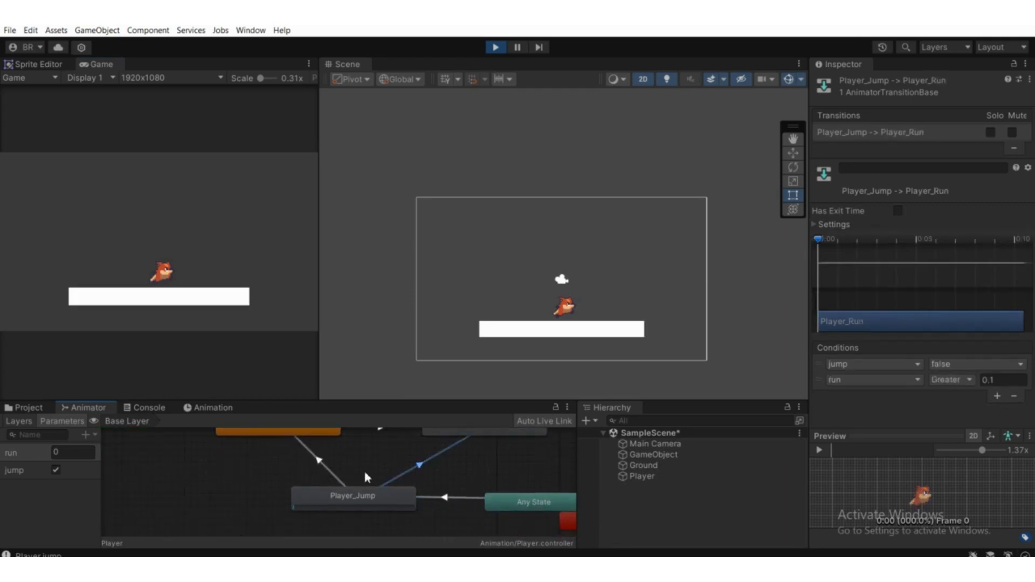
scroll(364, 468, down, 4)
middle_drag(352, 481, 354, 494)
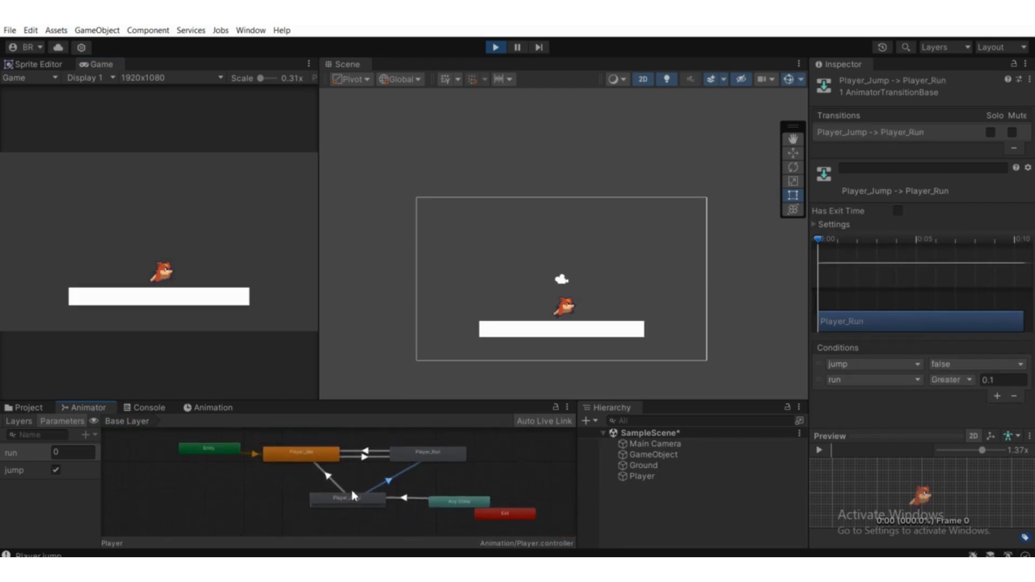
scroll(387, 484, up, 1)
click(324, 485)
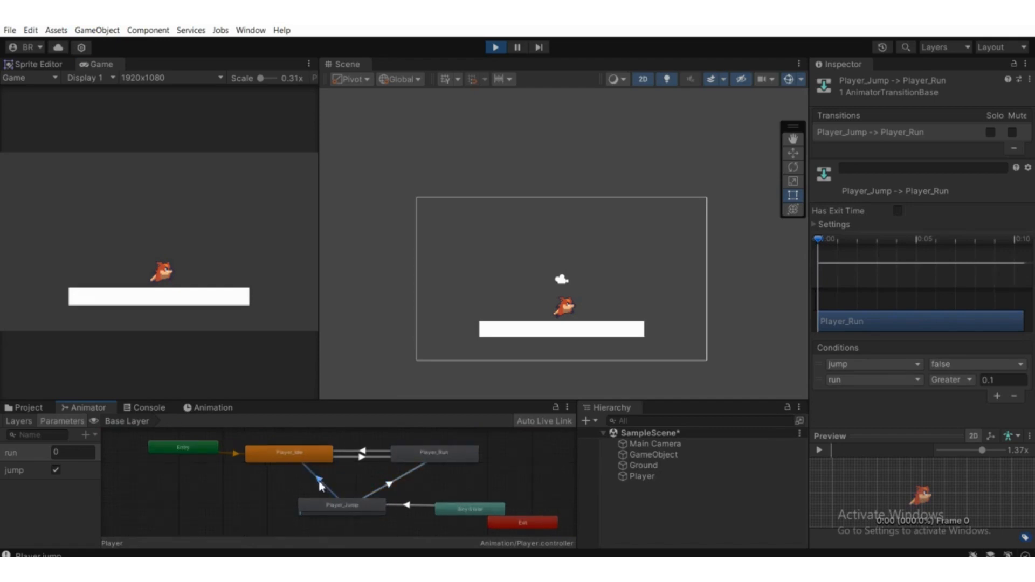
scroll(324, 485, up, 1)
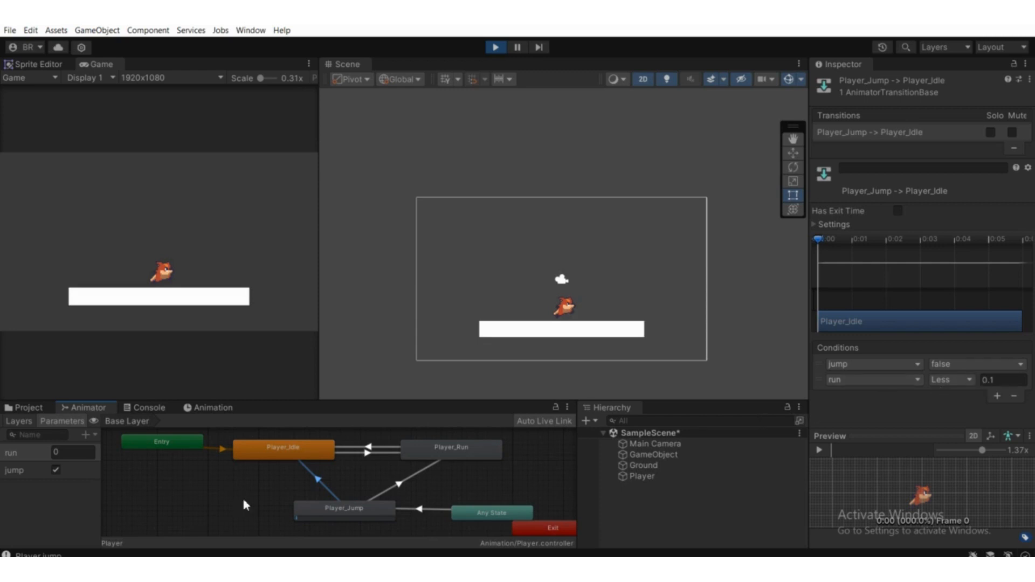
click(497, 47)
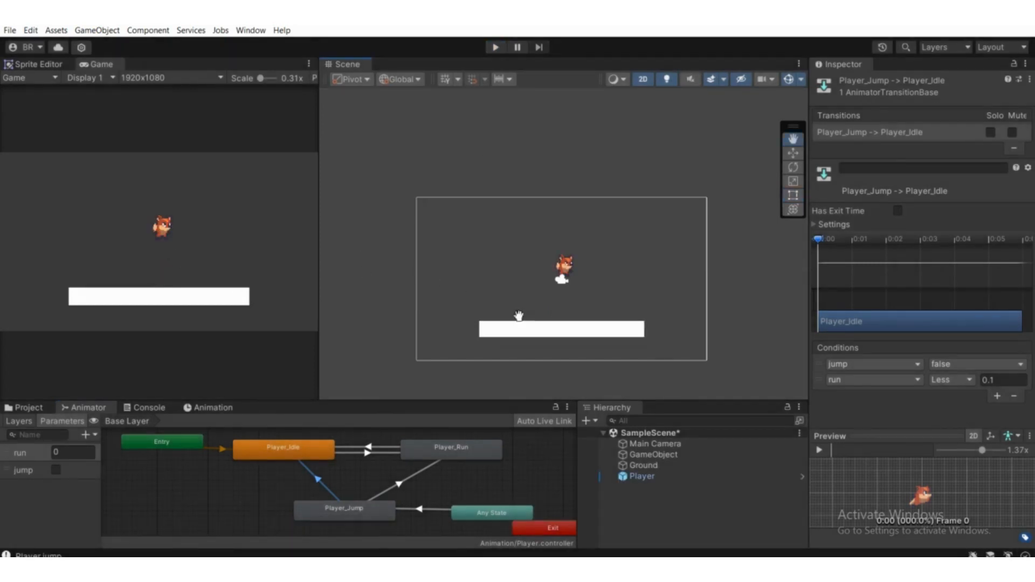
middle_drag(520, 312, 445, 307)
scroll(488, 323, up, 1)
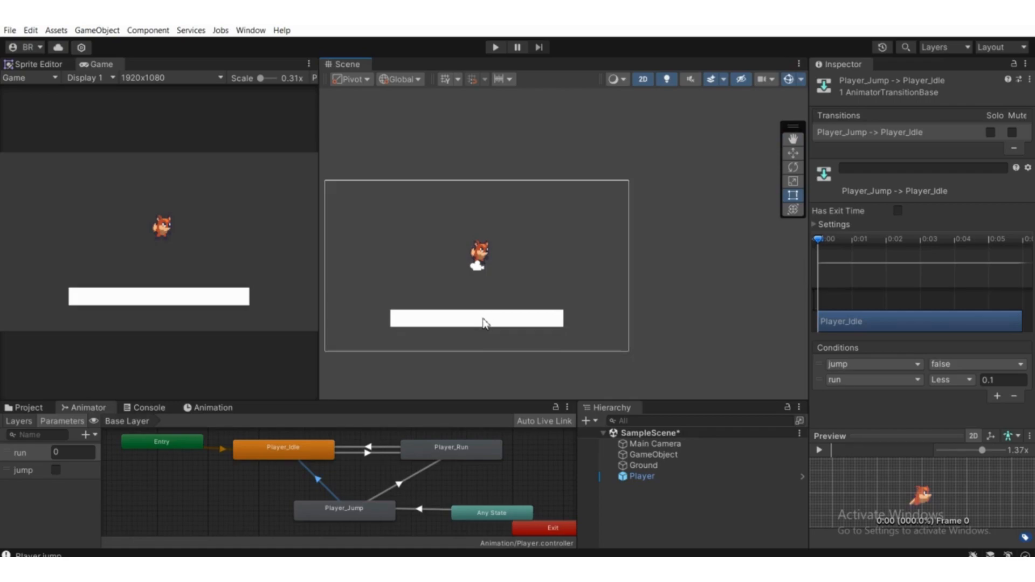
Switch to Visual Studio Code and review the animator.SetBool("jump", true) line in Player.cs's Update method.
key(alt+Tab)
scroll(477, 323, down, 2)
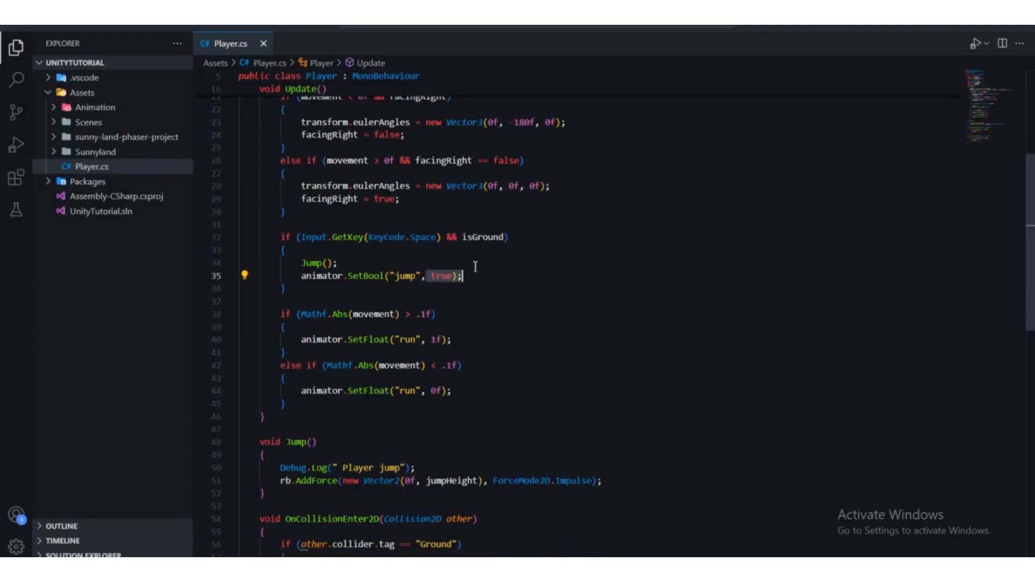
drag(464, 275, 301, 276)
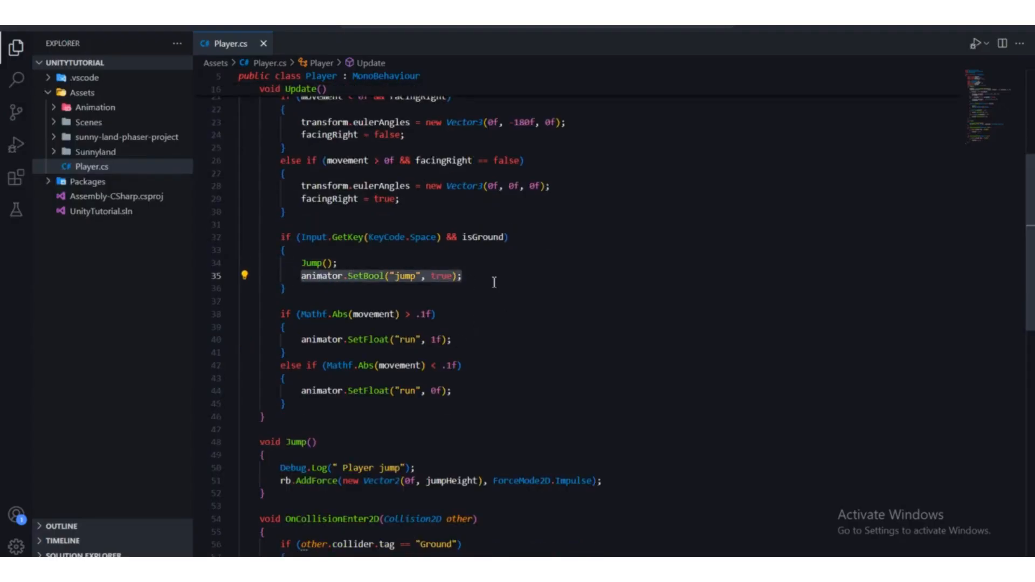
click(475, 278)
drag(471, 276, 303, 277)
scroll(581, 255, down, 6)
scroll(272, 307, up, 1)
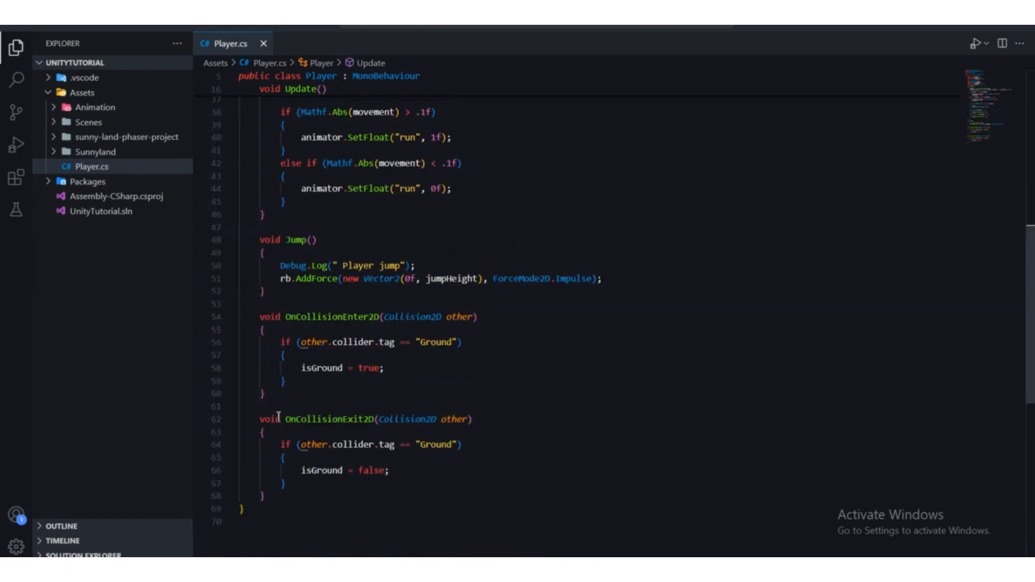
Examine the OnCollisionEnter2D method in Player.cs, especially its check for the "Ground" tag.
drag(273, 400, 260, 317)
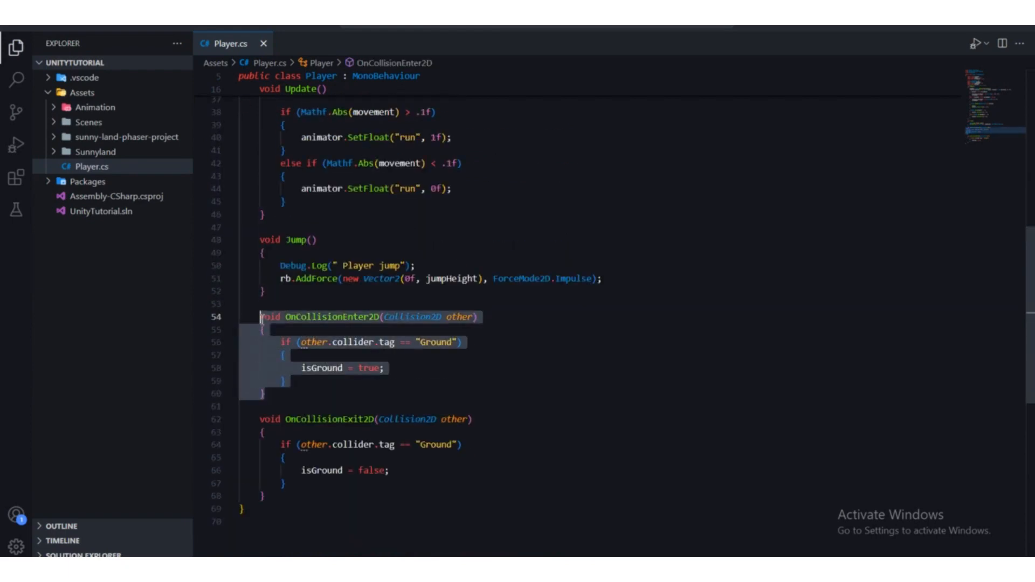
click(261, 329)
drag(268, 393, 261, 318)
click(265, 328)
scroll(270, 334, up, 1)
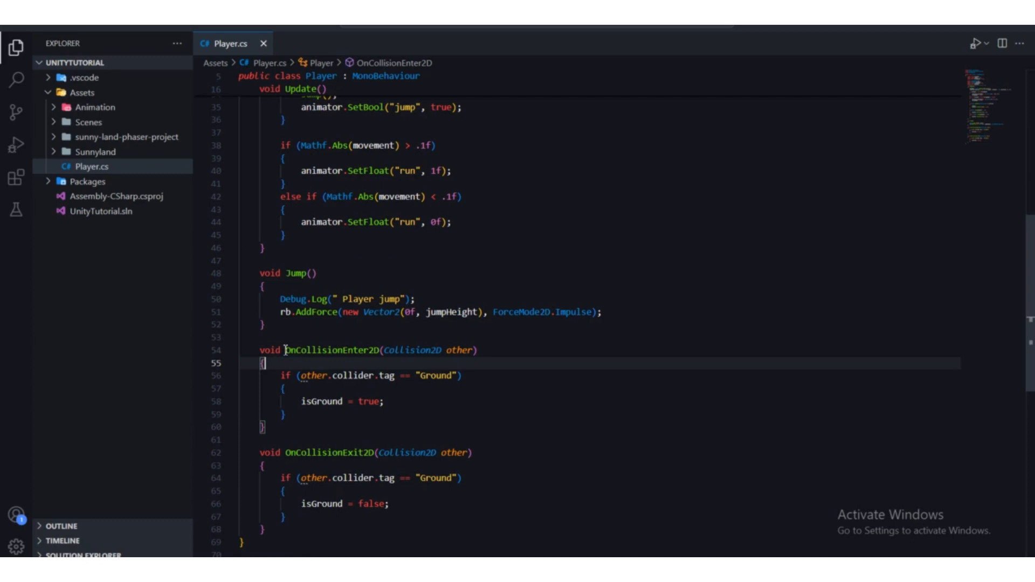
drag(285, 350, 478, 351)
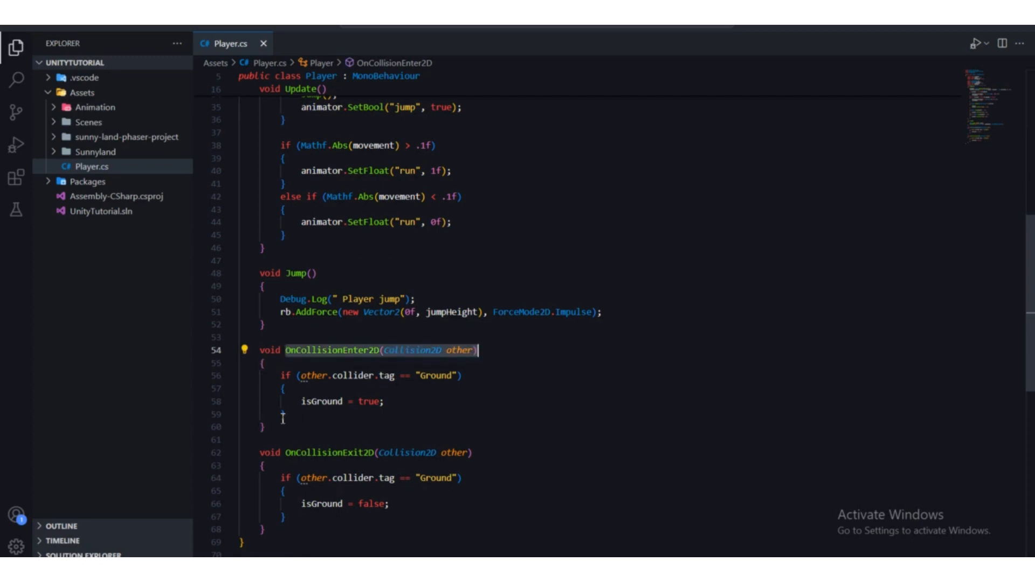
drag(273, 428, 261, 352)
click(323, 404)
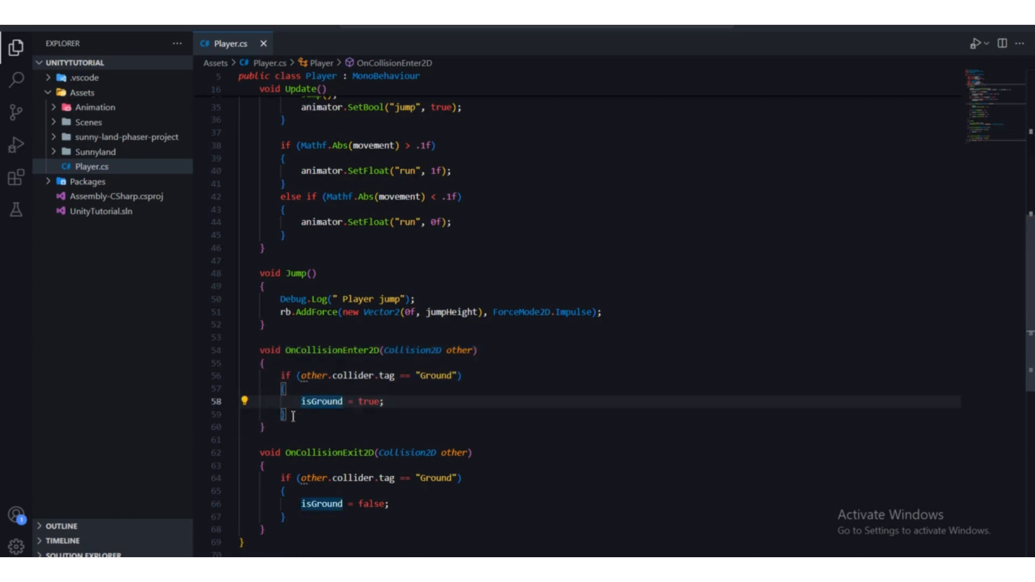
drag(293, 416, 286, 376)
click(340, 377)
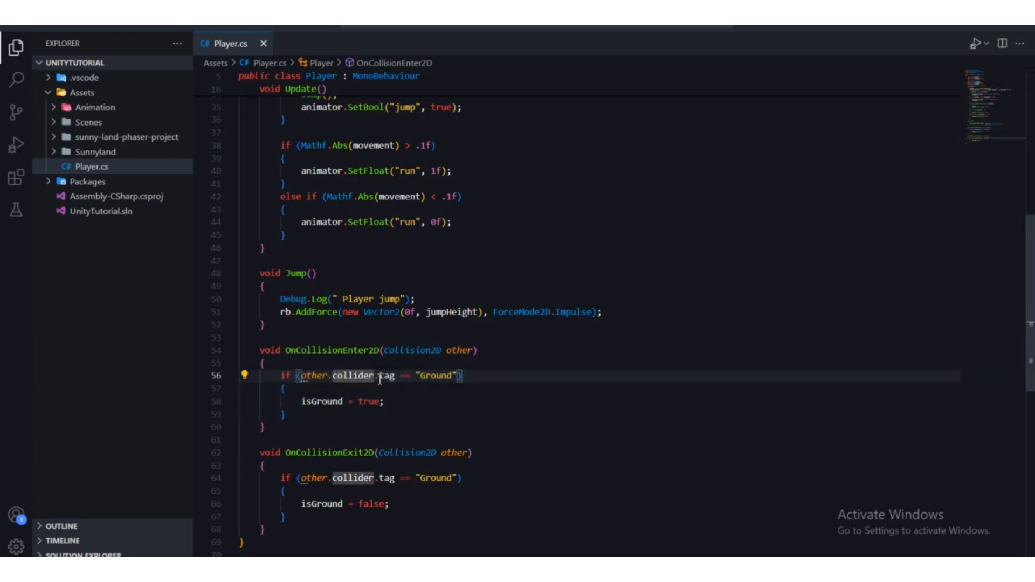
click(400, 376)
drag(418, 373, 462, 376)
scroll(431, 376, down, 1)
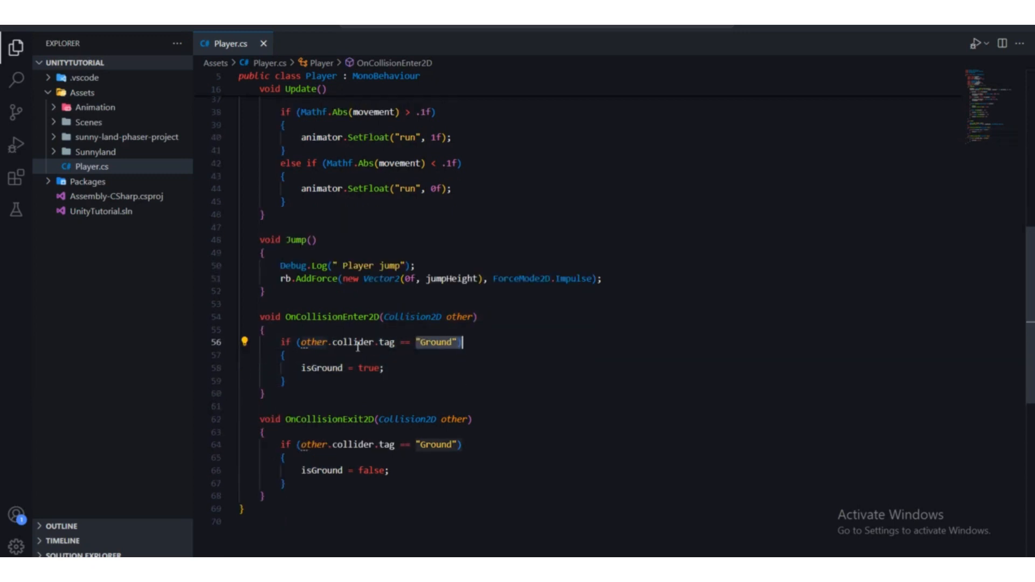
drag(400, 344, 458, 345)
click(393, 368)
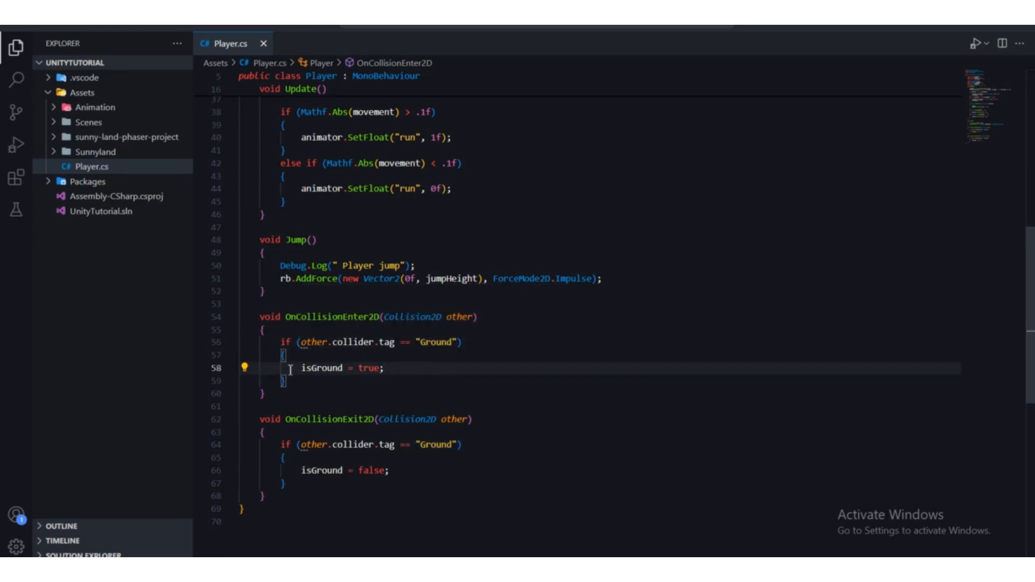
Add animator.SetBool("jump", false); below isGround = true; in OnCollisionEnter2D and save the script.
drag(291, 368, 394, 369)
click(397, 369)
scroll(398, 385, up, 1)
key(Return)
text(anim)
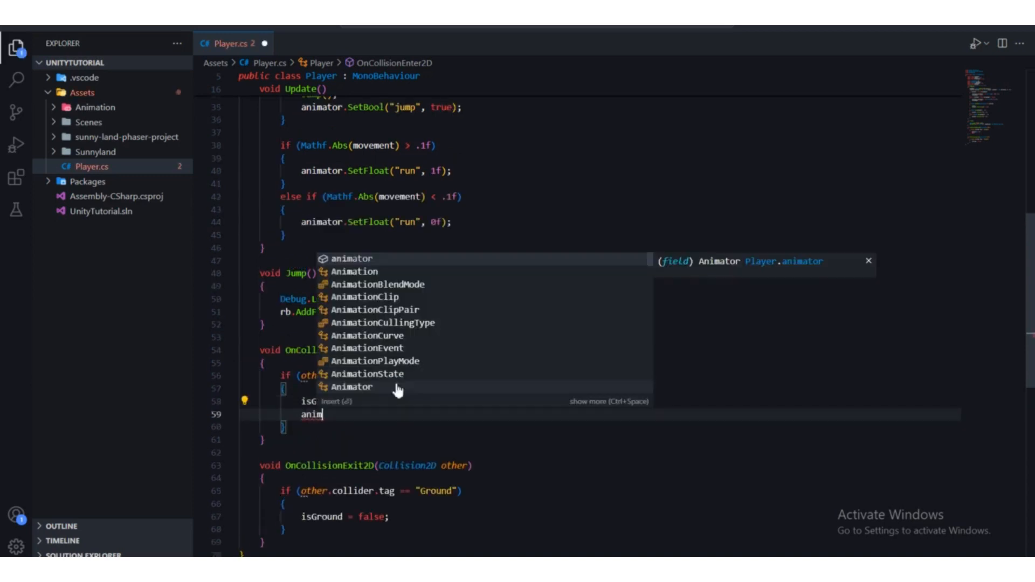
key(Return)
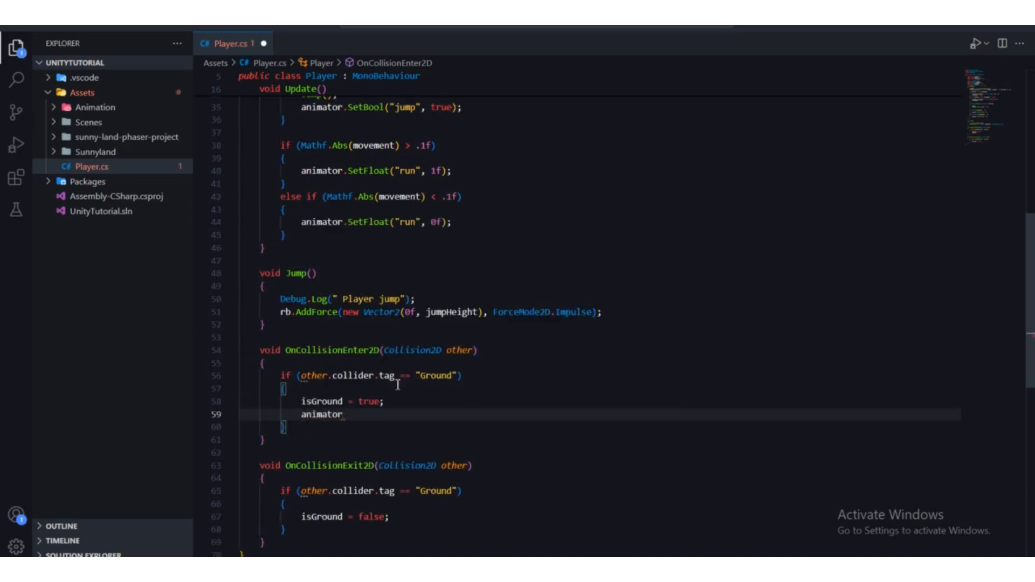
text(.setbo)
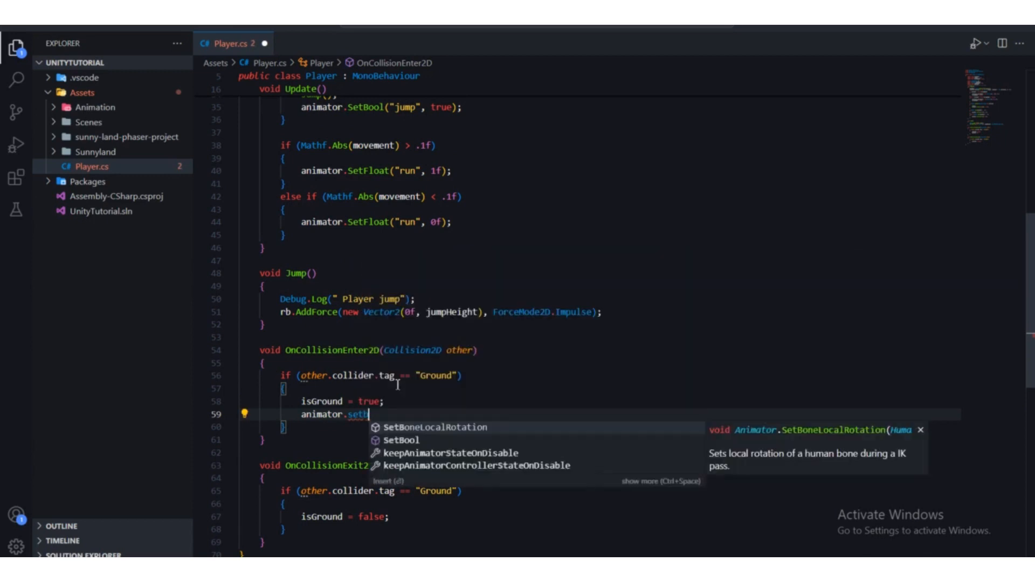
key(Down)
key(Return)
text(("jump)
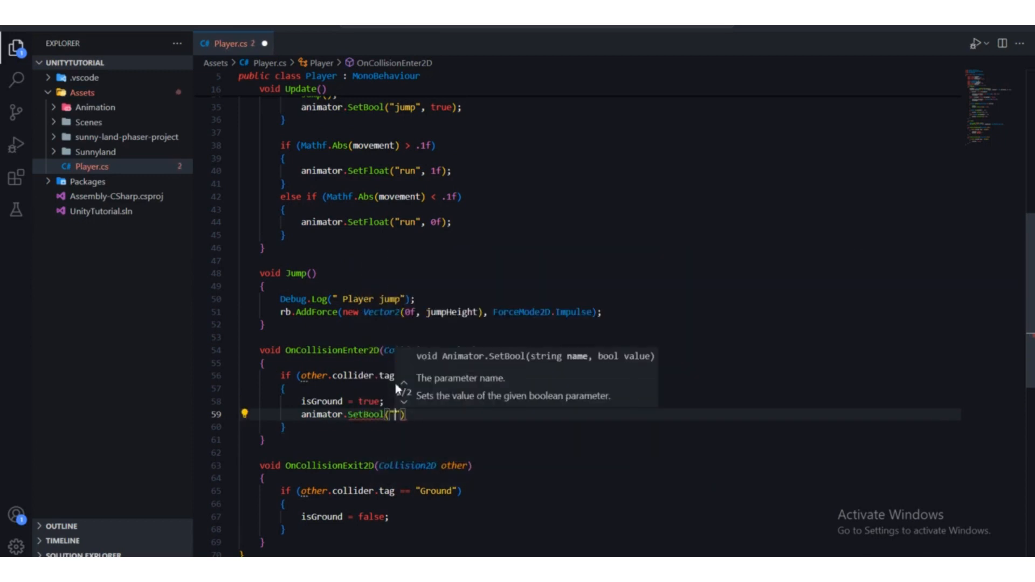
text(")
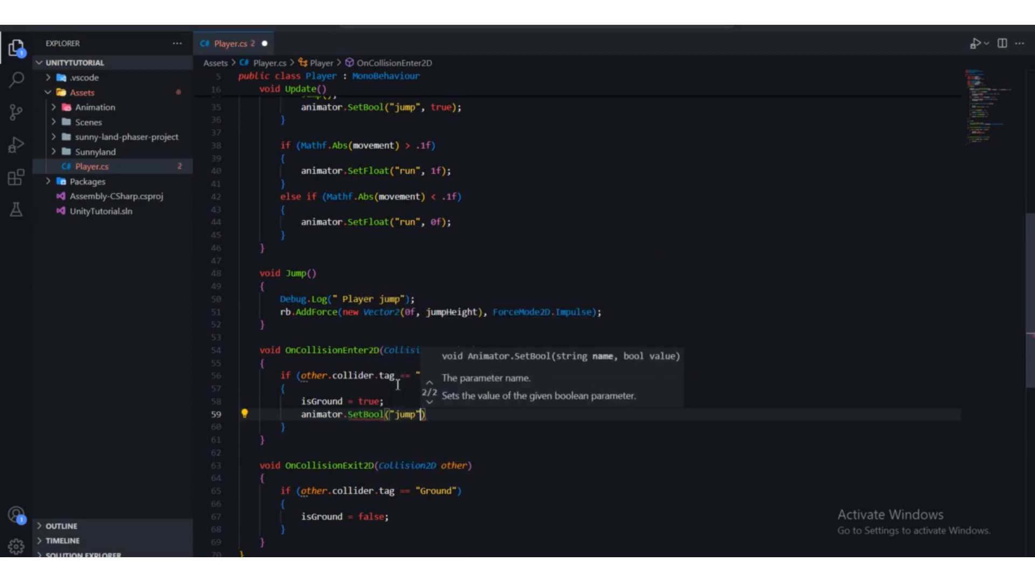
text(,false;)
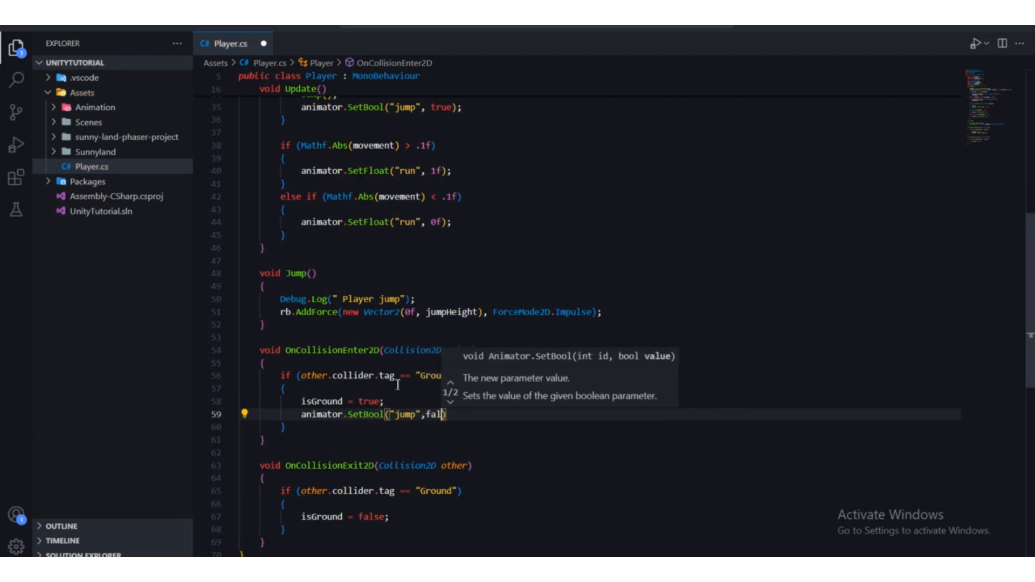
key(BackSpace)
text();)
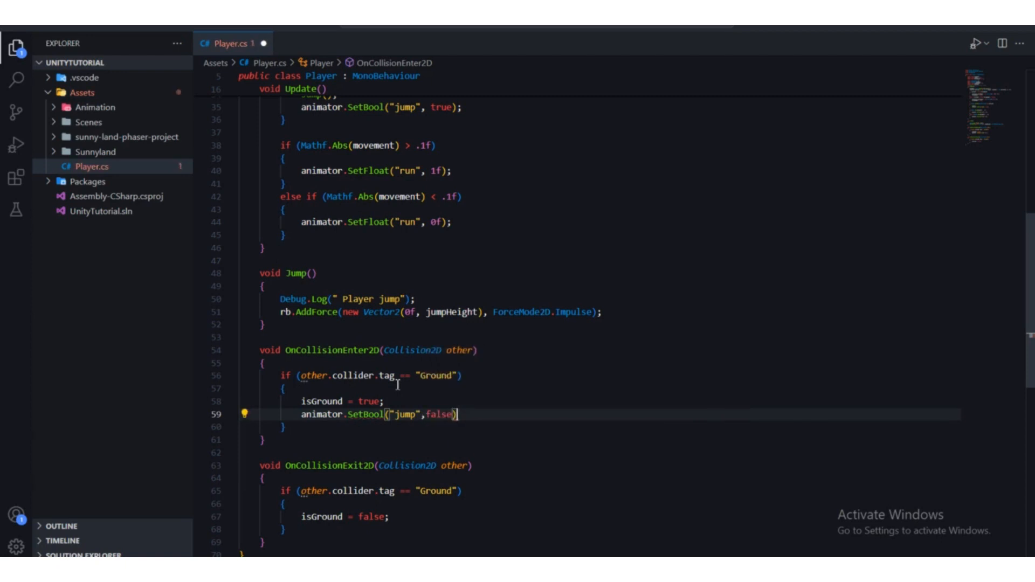
key(ctrl+s)
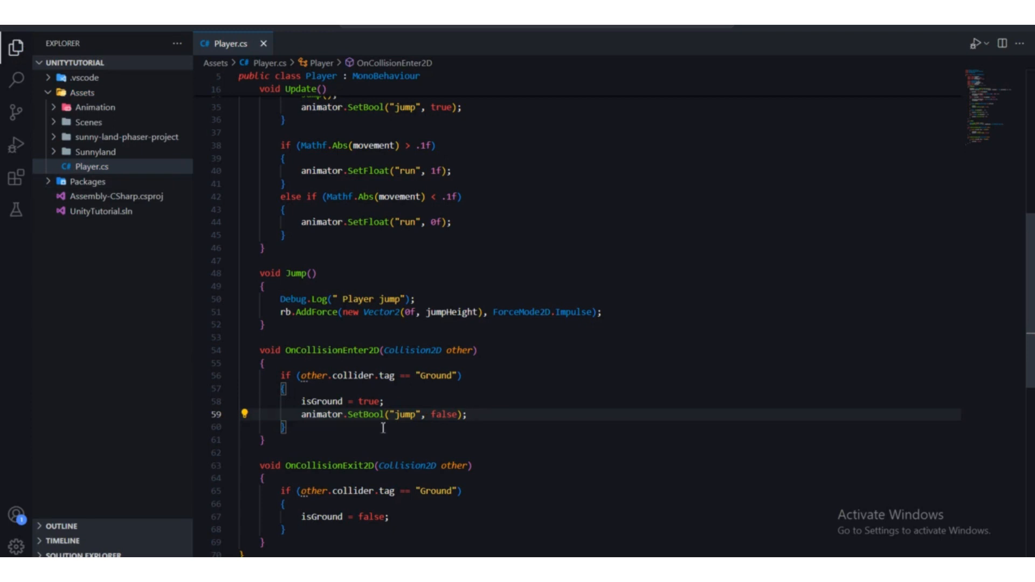
Review the OnCollisionEnter2D method with its Ground tag condition and the line that sets the jump parameter to false.
scroll(310, 347, down, 2)
drag(265, 372, 264, 282)
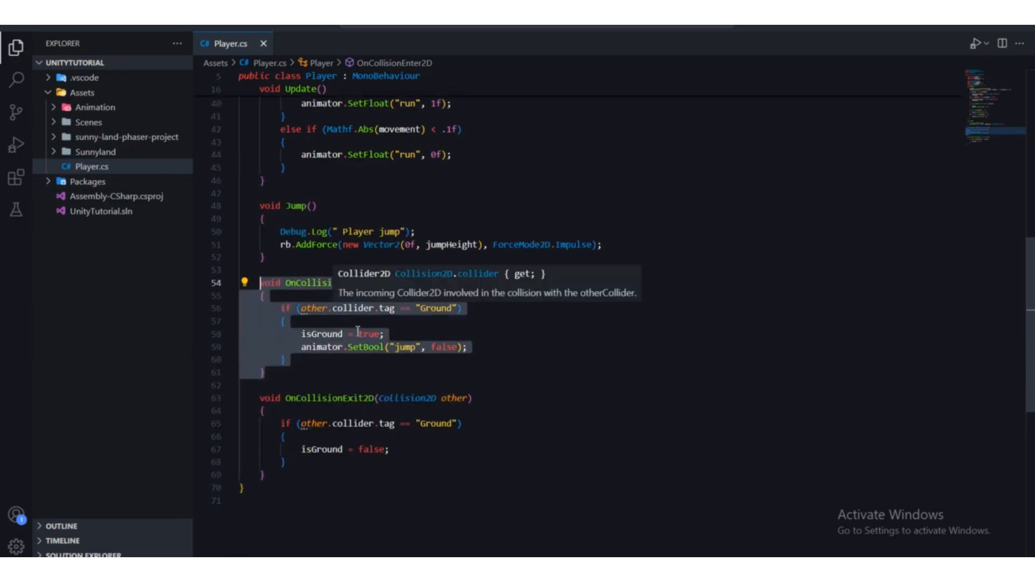
click(409, 361)
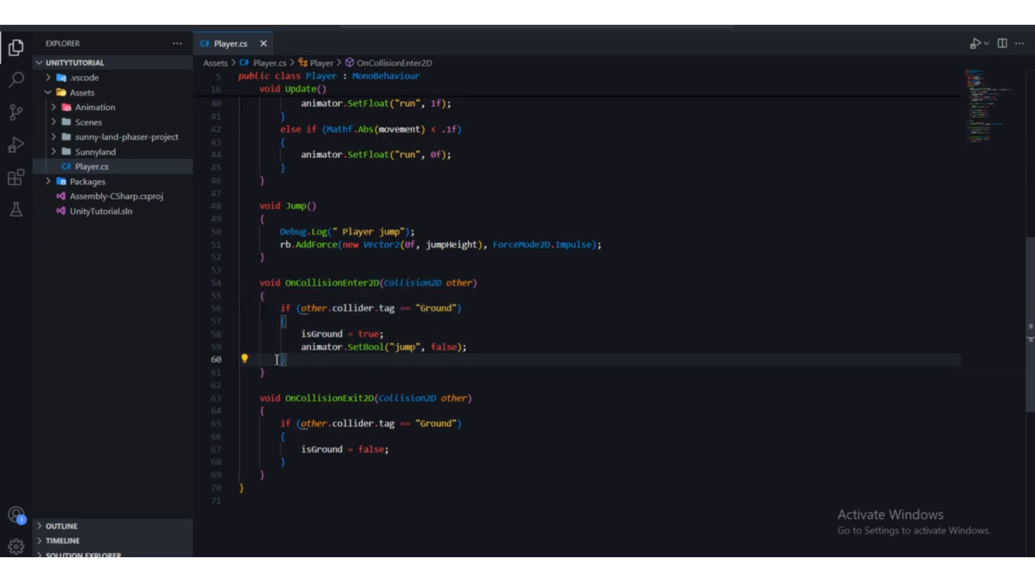
drag(295, 360, 287, 308)
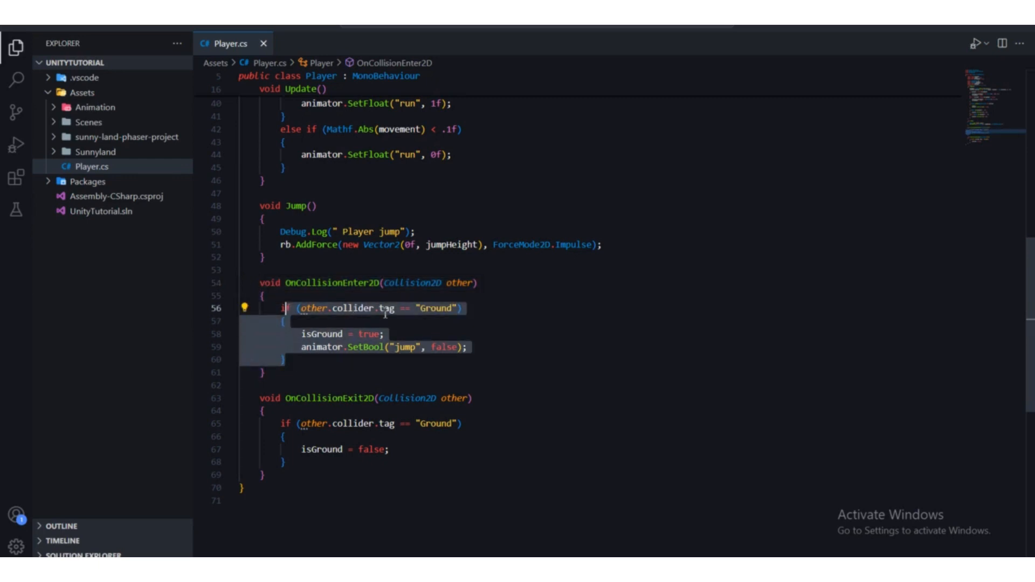
drag(419, 309, 457, 310)
scroll(450, 329, up, 1)
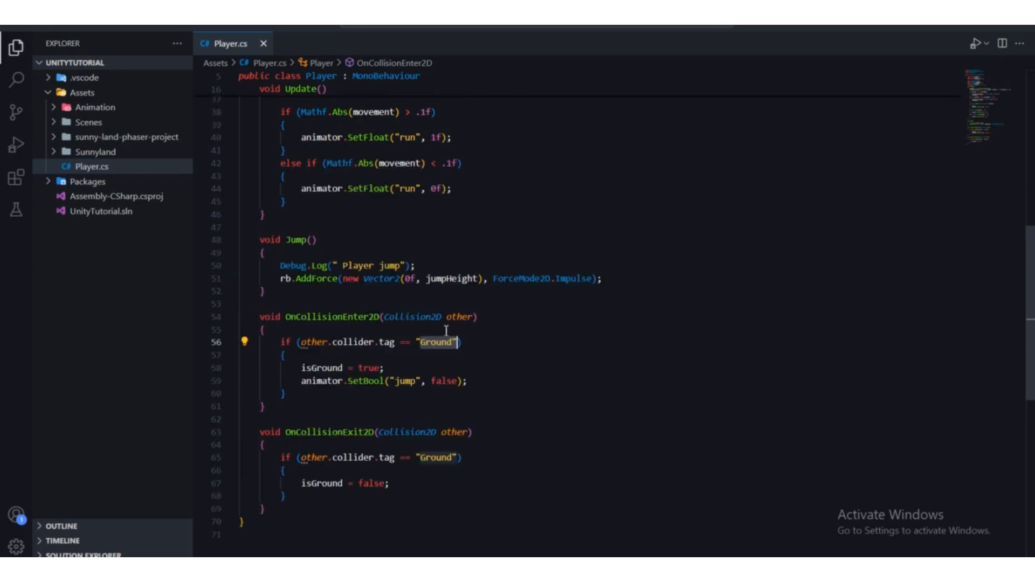
click(427, 355)
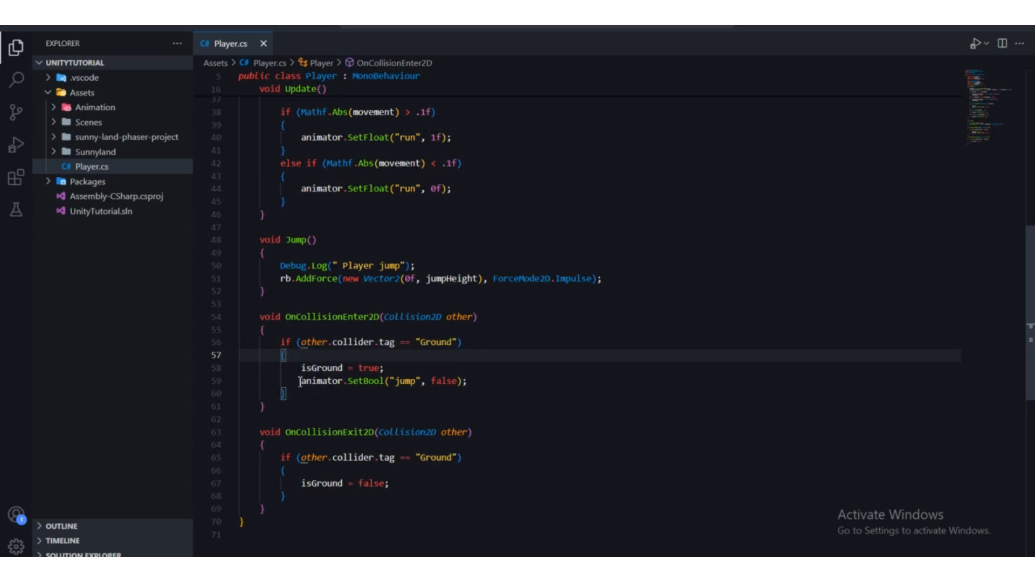
click(334, 381)
drag(348, 381, 433, 396)
double_click(439, 381)
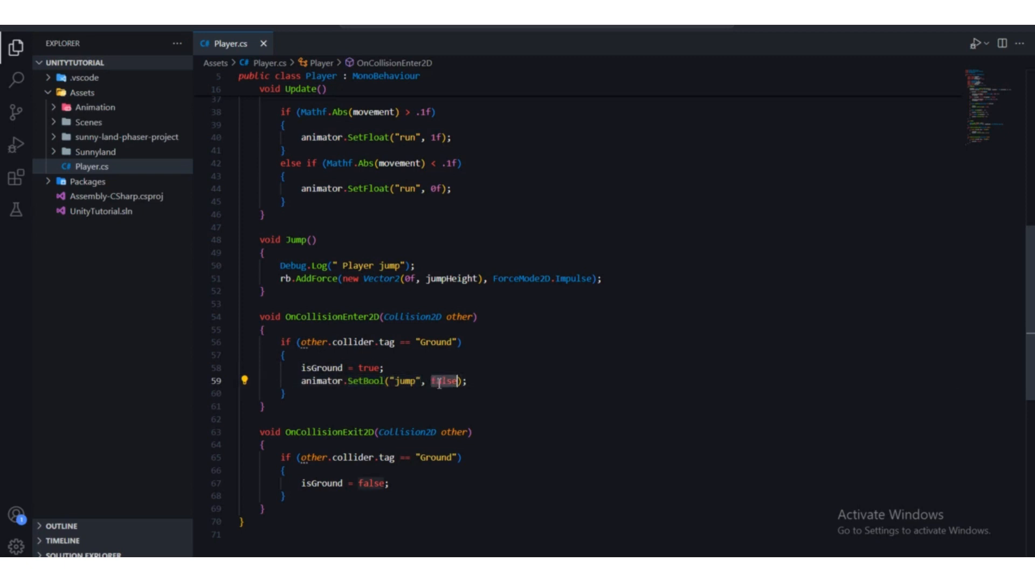
click(455, 397)
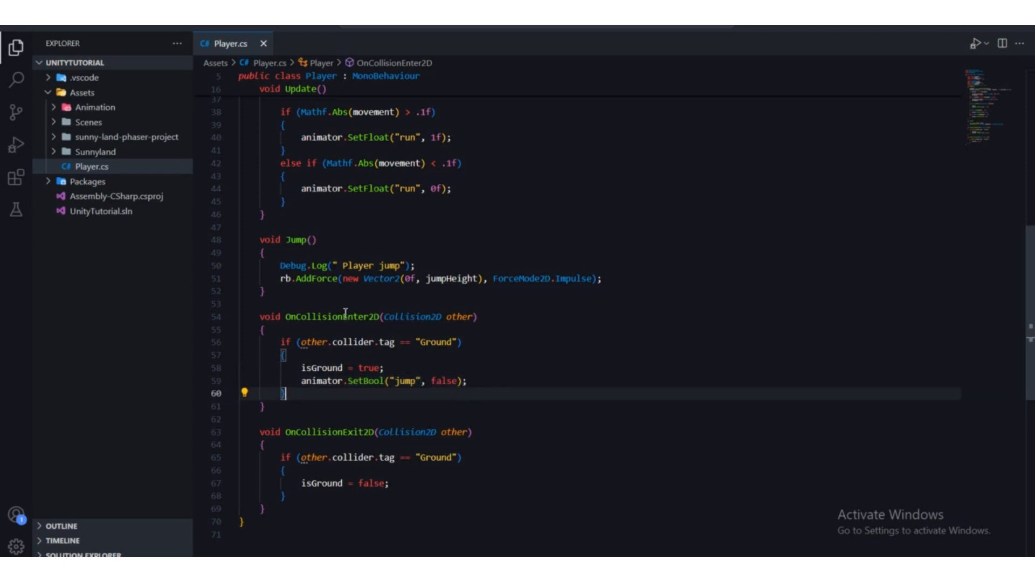
Switch to Unity, show the Console, run the game and make the player jump in place.
key(alt+Tab)
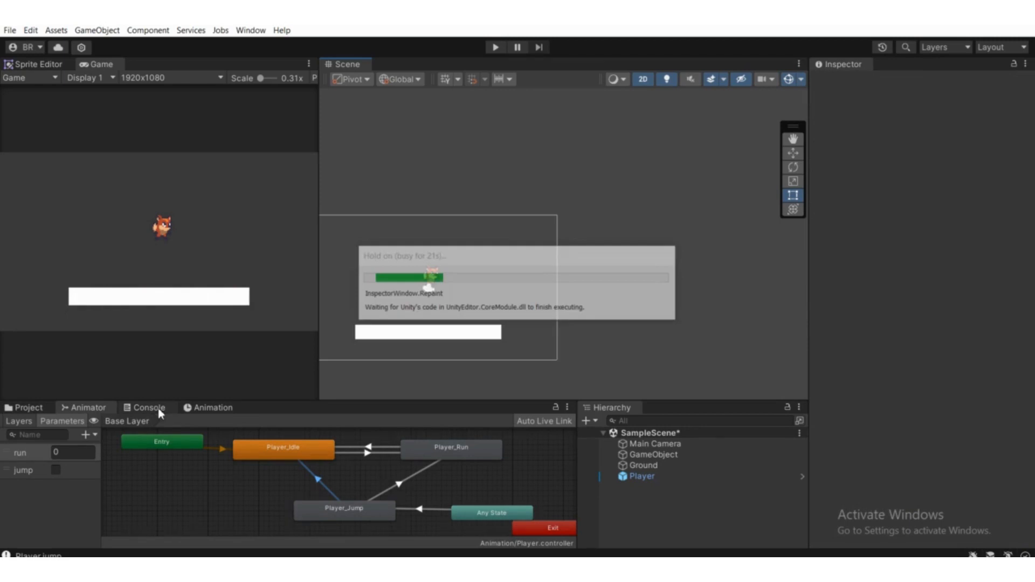
click(157, 409)
click(495, 47)
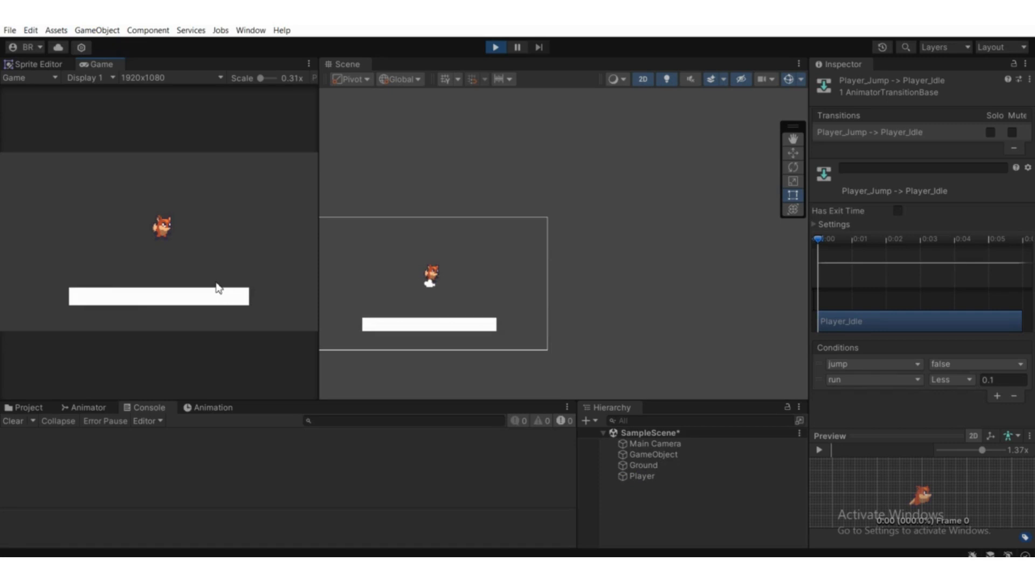
key(space)
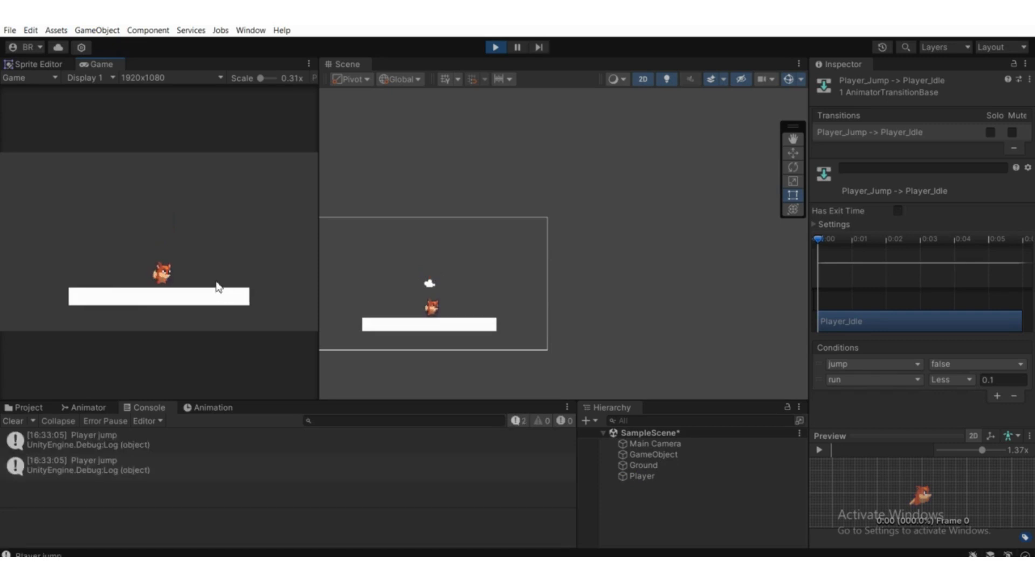
key(space)
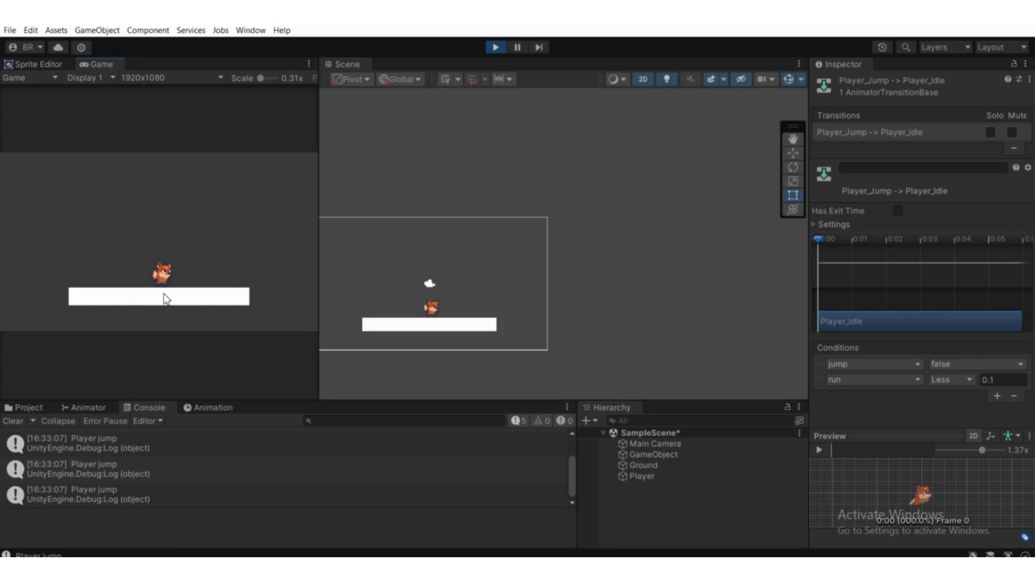
Test the jump animation by making the player run right and left and jump between the runs.
key(Right)
key(space)
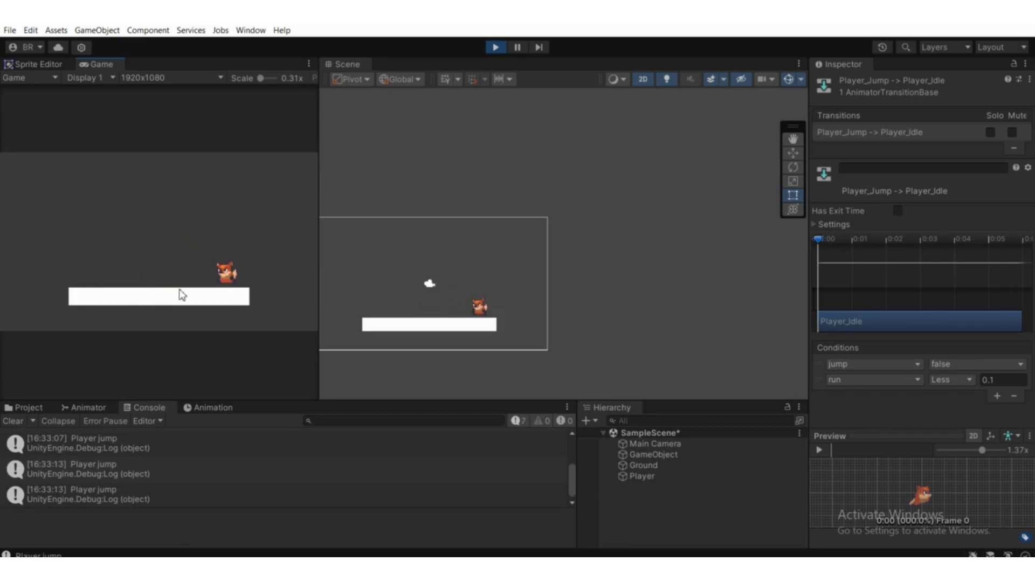
key(Left)
key(space)
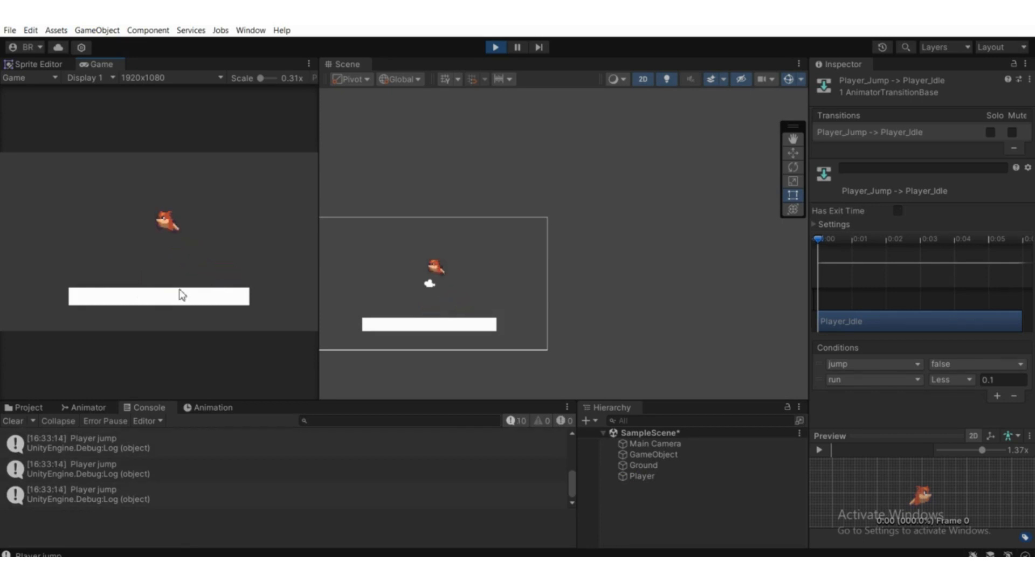
key(Right)
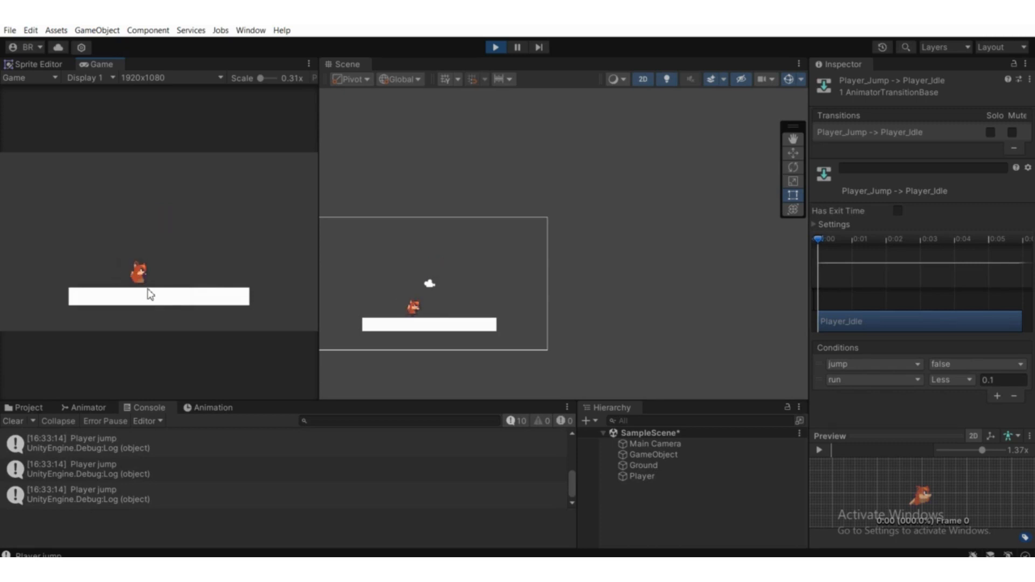
key(space)
key(Right)
key(Left)
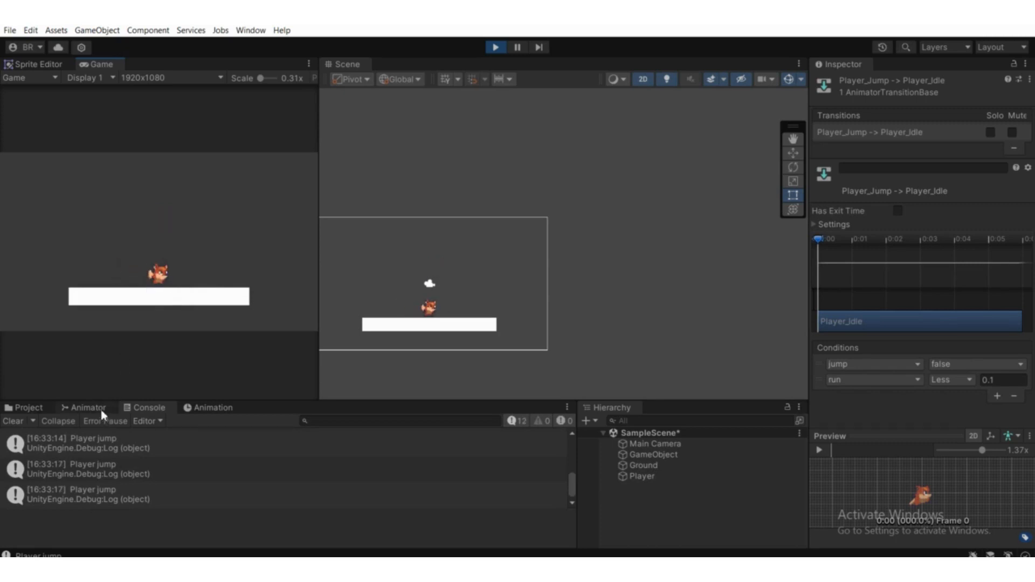
Show the Animator graph while the game runs and watch its states as the player jumps and runs right and left.
click(84, 408)
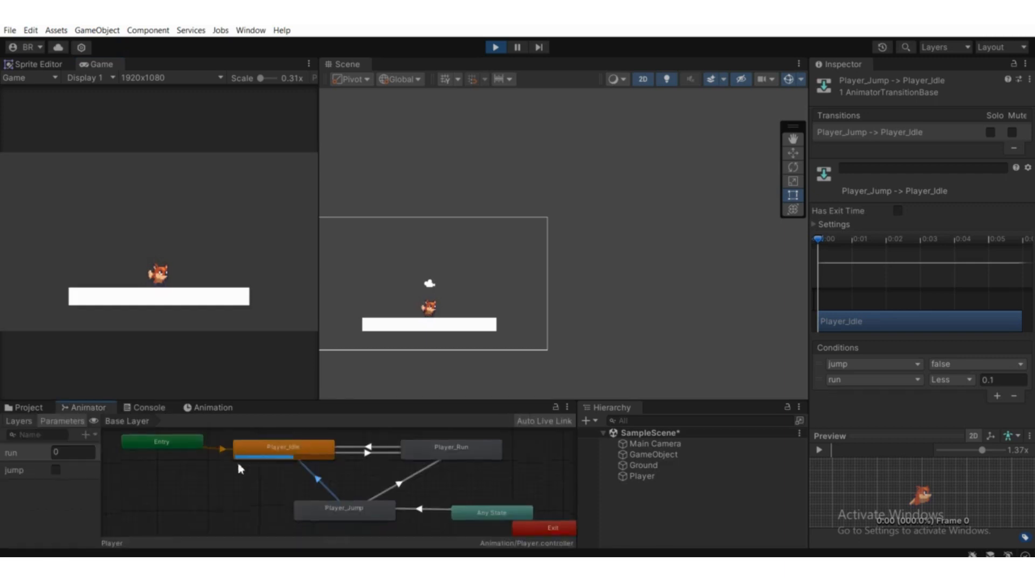
scroll(268, 488, down, 3)
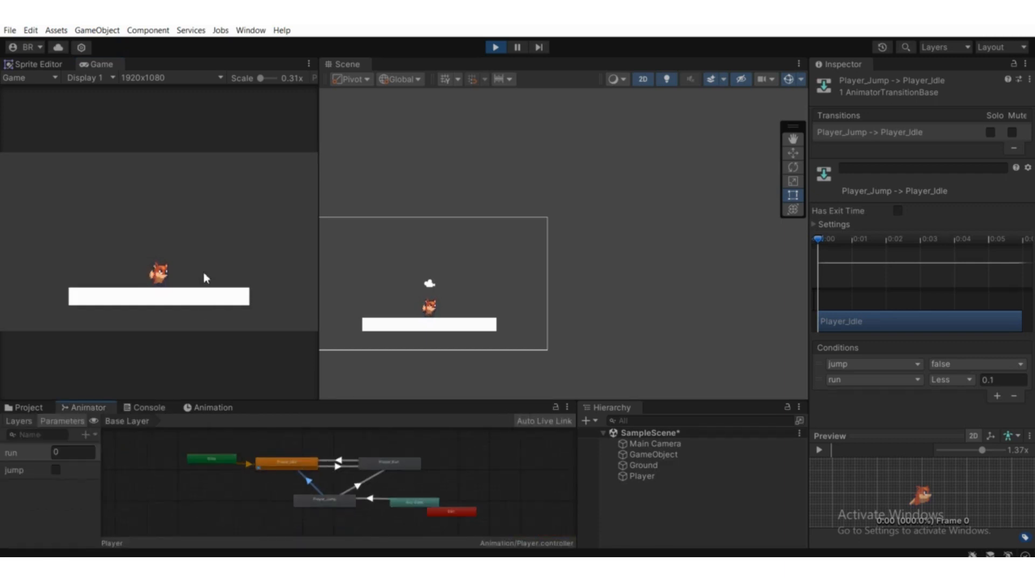
click(204, 275)
key(space)
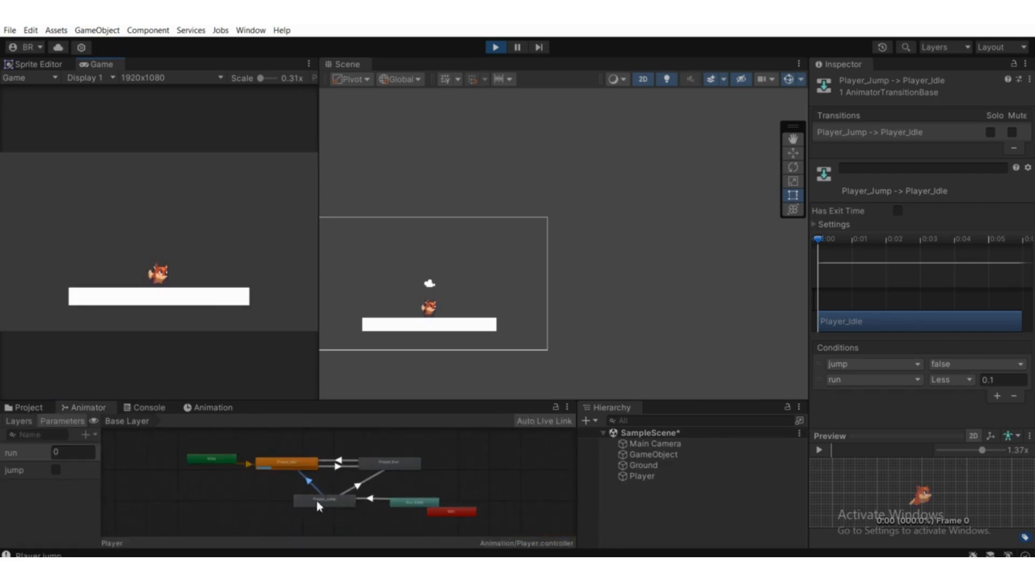
key(Right)
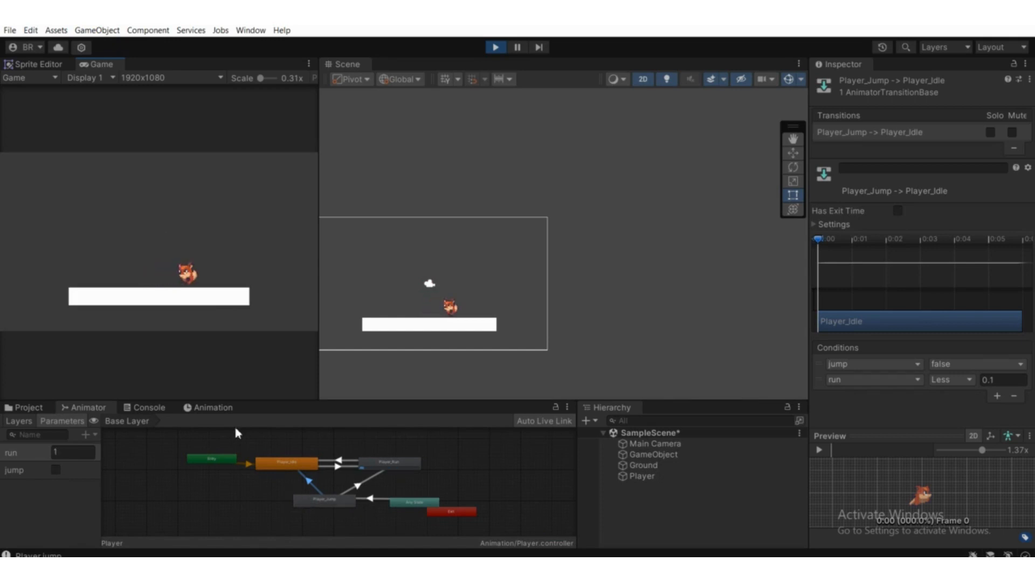
key(Left)
key(space)
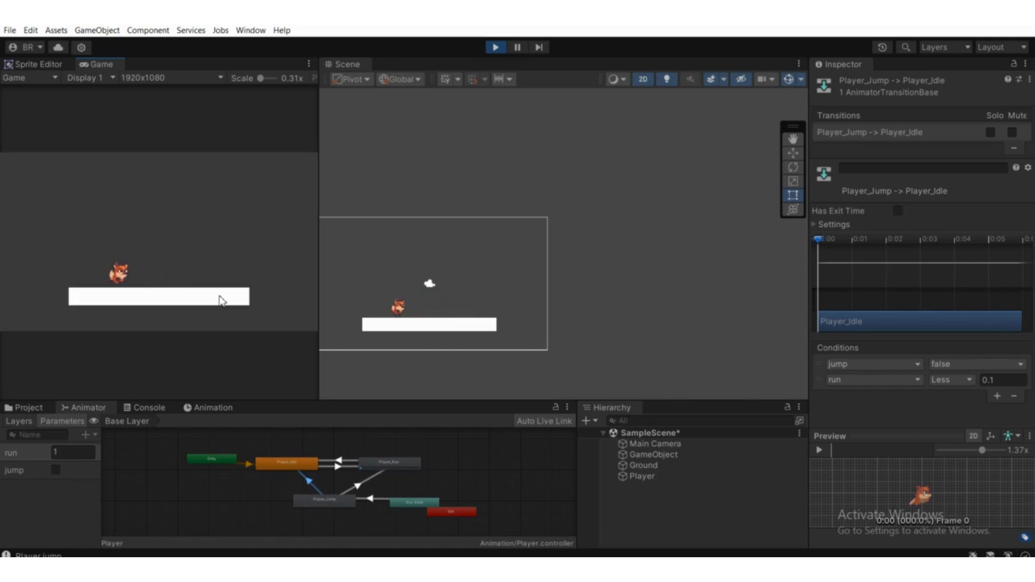
key(Right)
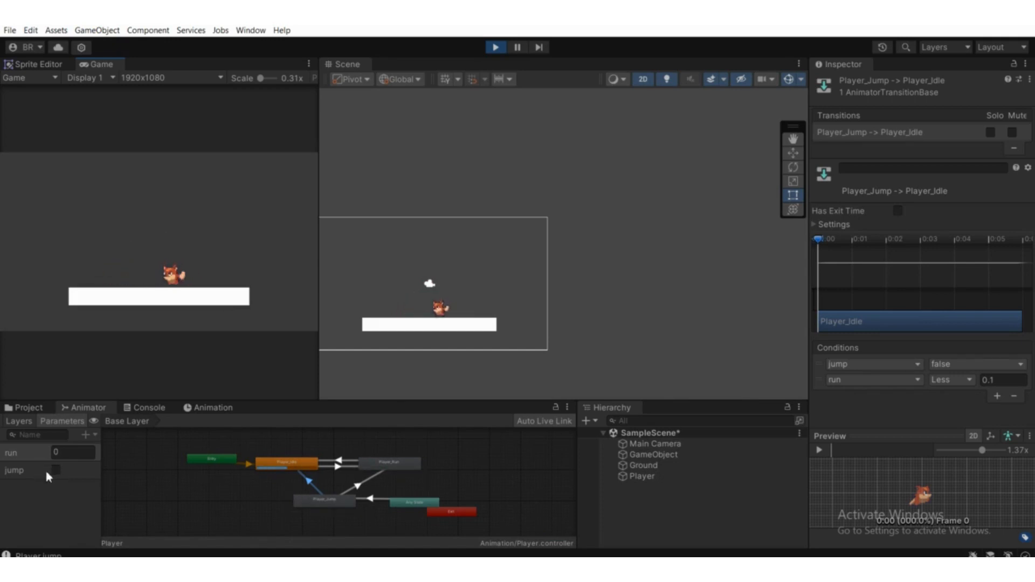
key(Left)
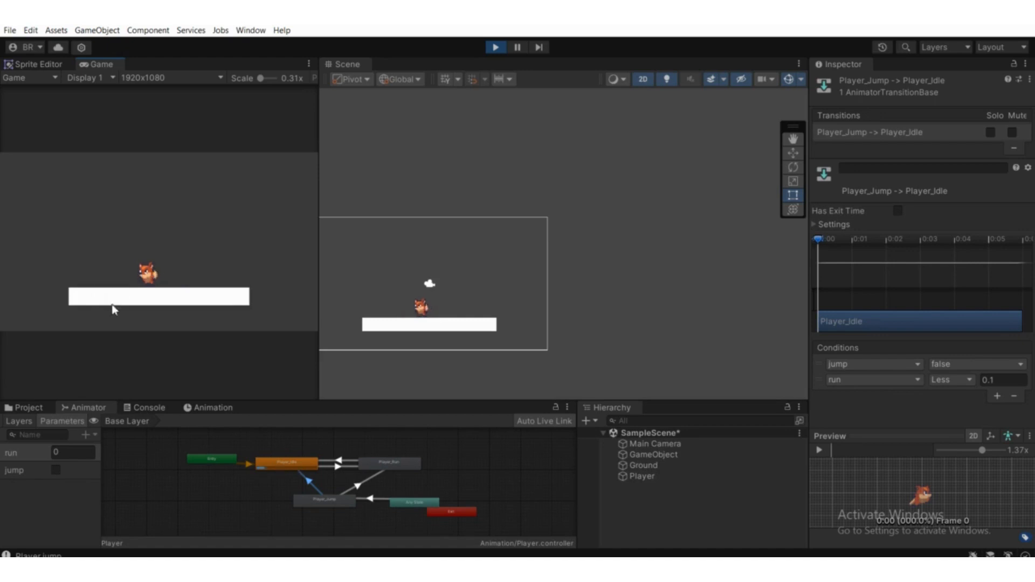
Select the Ground object and inspect the tag assigned to it in the list of available tags.
click(644, 466)
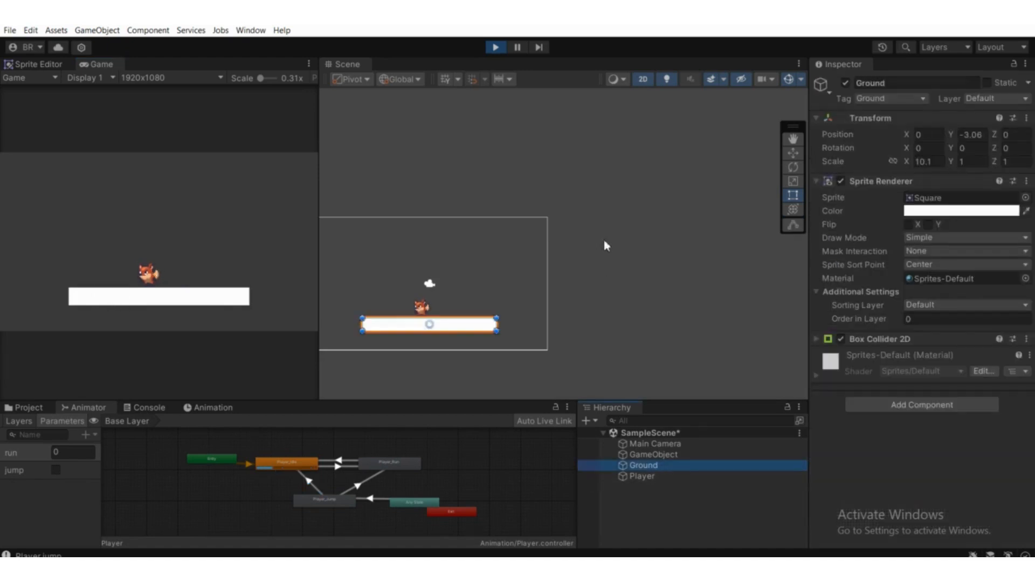
scroll(770, 116, down, 2)
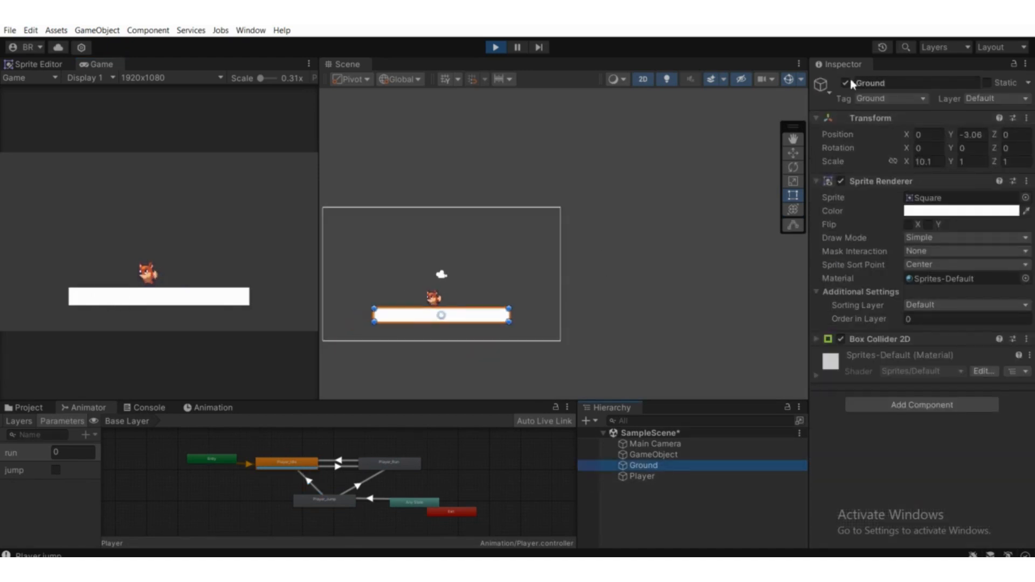
click(866, 100)
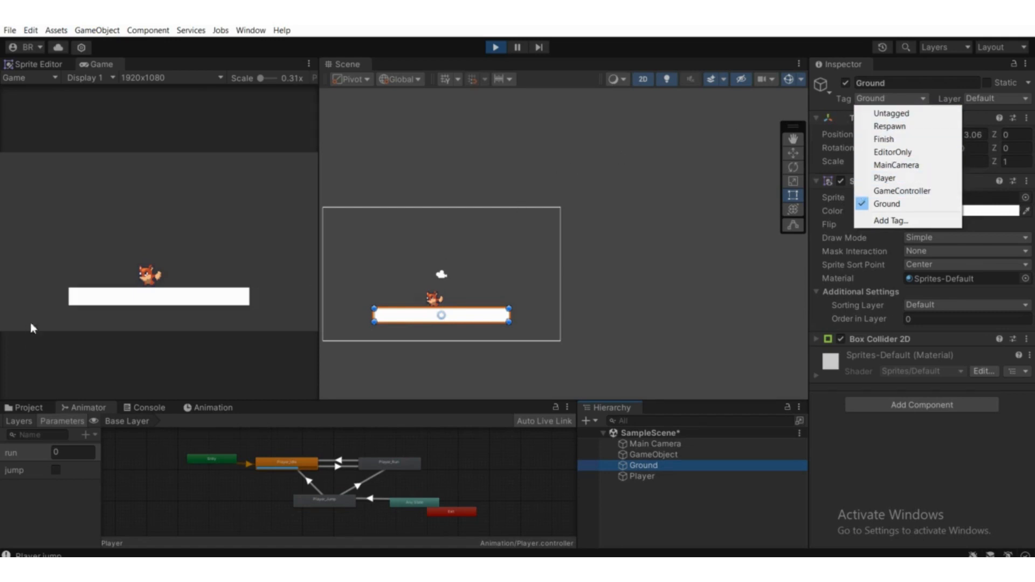
Return to the running game and test the run and jump transitions by moving the player both ways with a jump in between.
click(199, 298)
key(Right)
key(space)
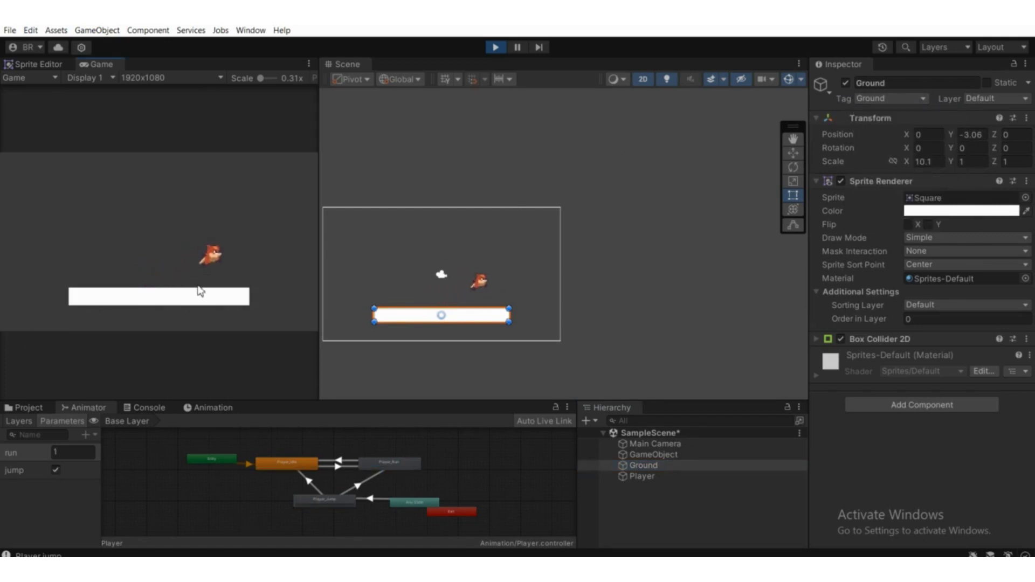
key(Left)
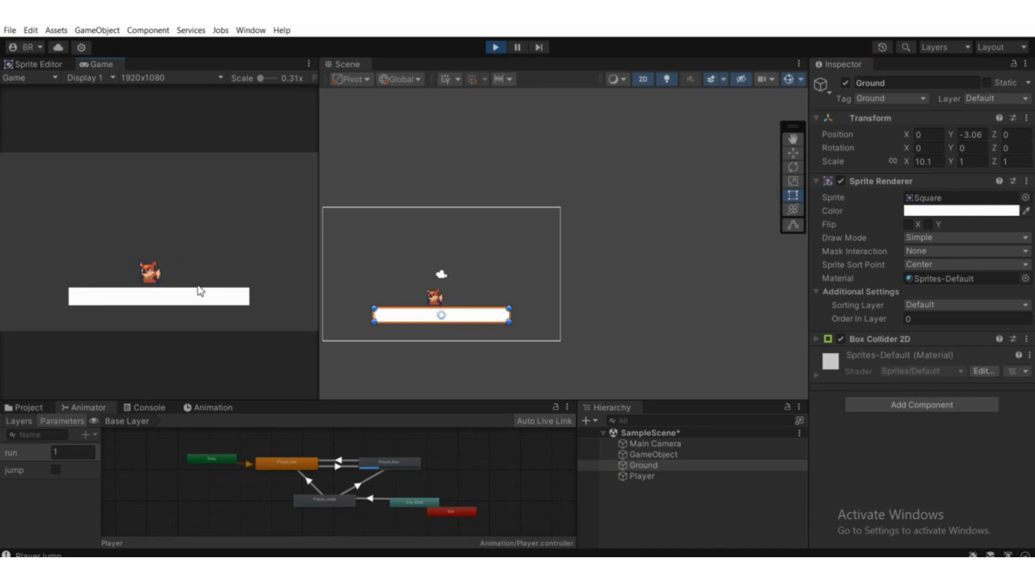
key(Right)
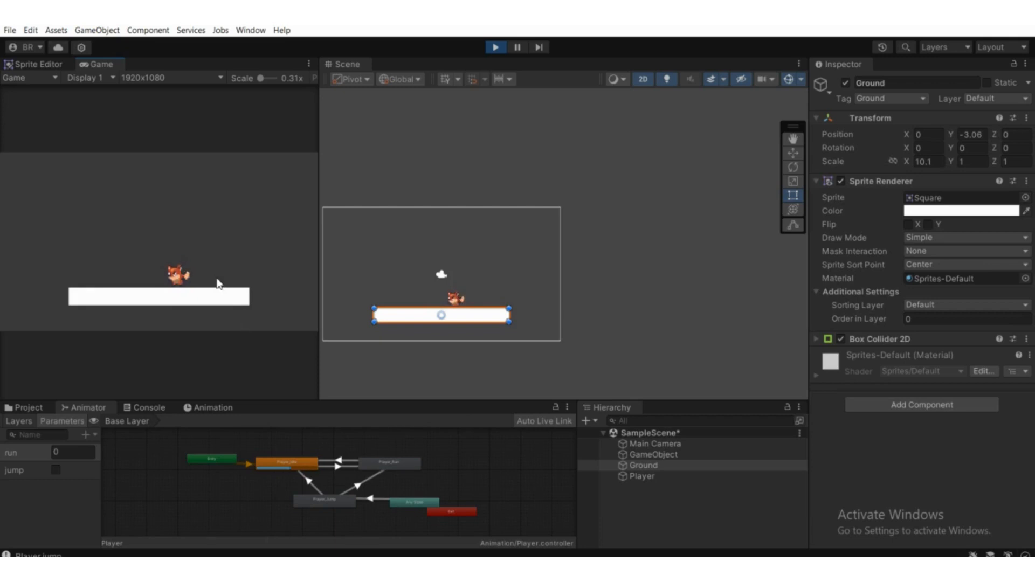
key(Right)
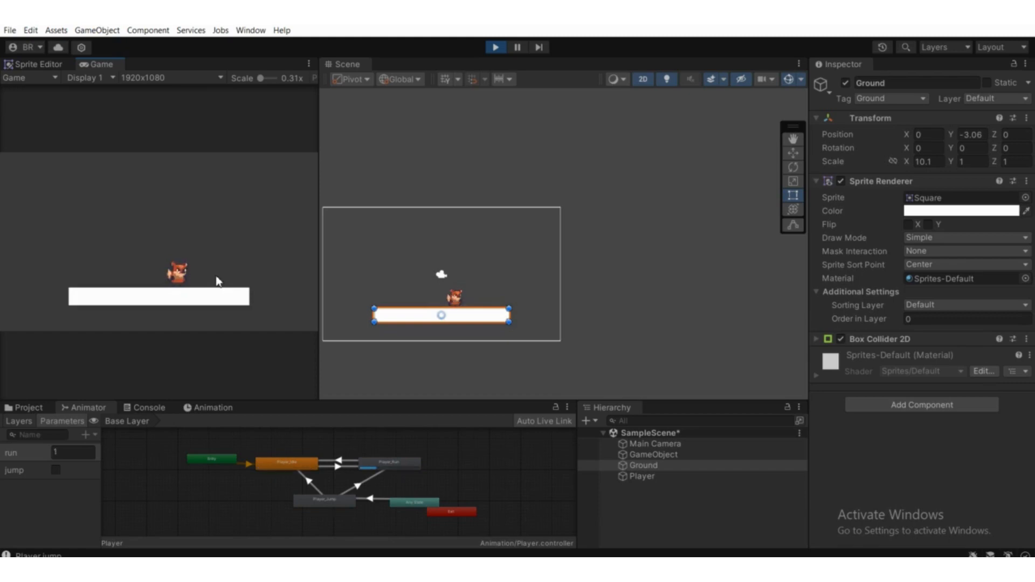